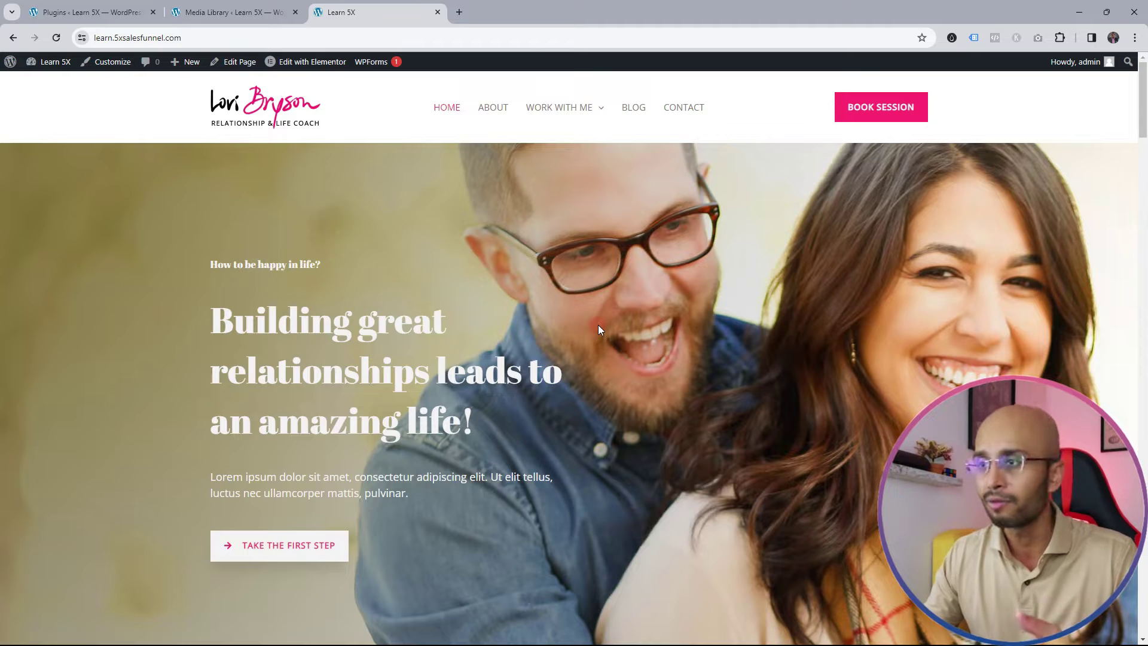
- Look over the website's homepage images and the attachment details of the laughing couple photo in the Media Library
scroll(579, 303, down, 10)
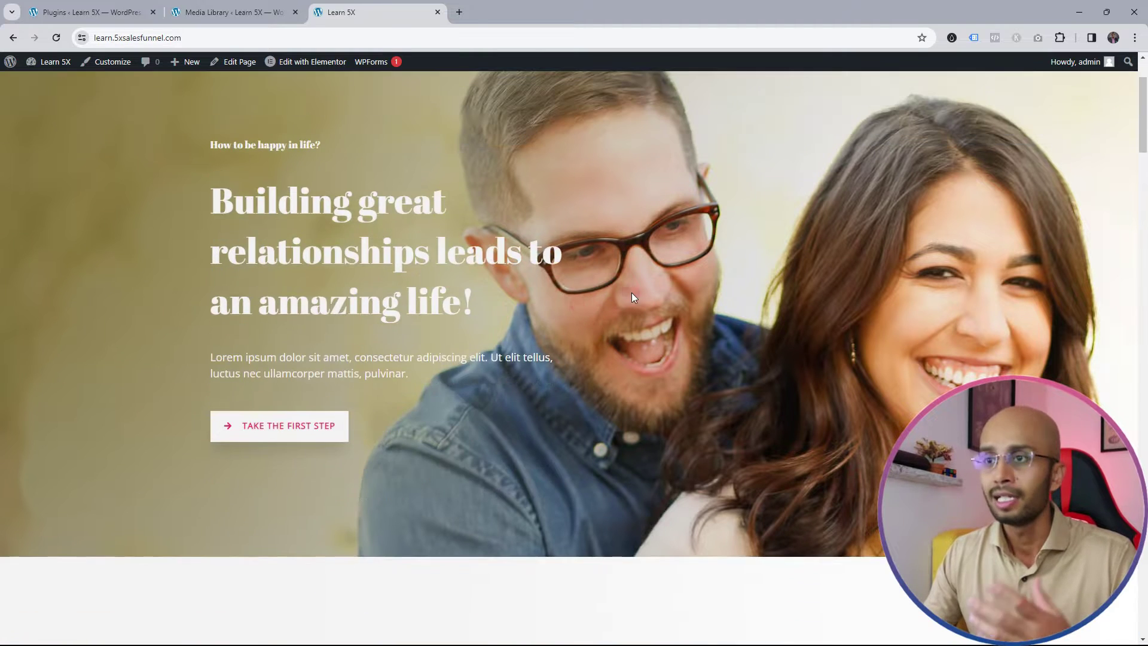
scroll(641, 332, down, 15)
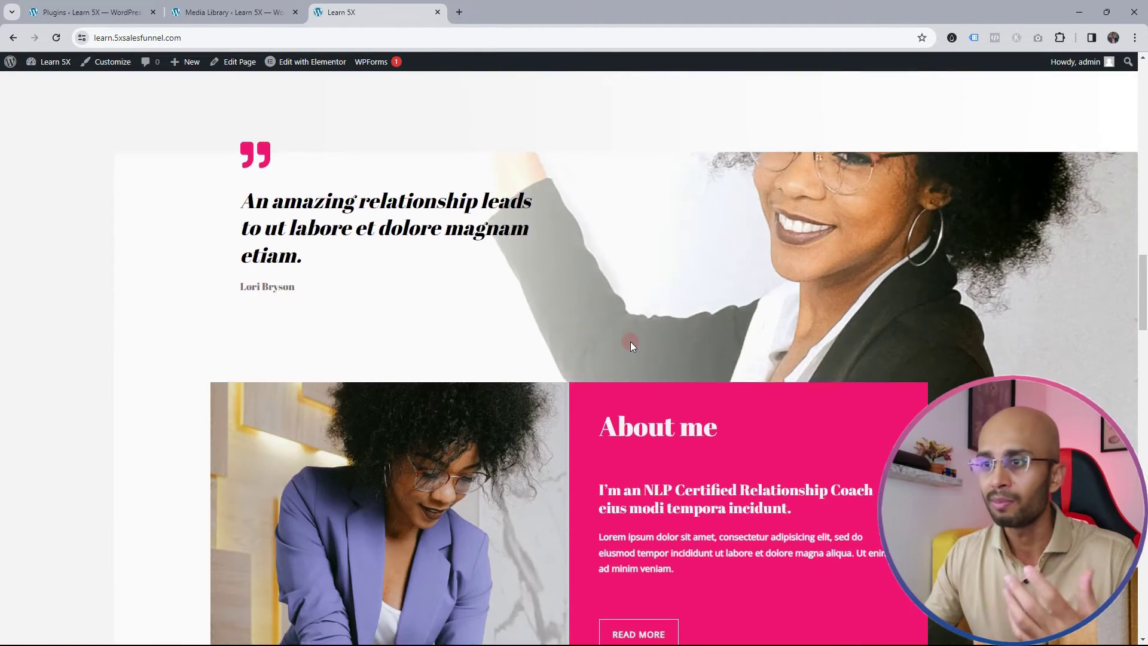
scroll(601, 385, up, 4)
scroll(628, 374, up, 5)
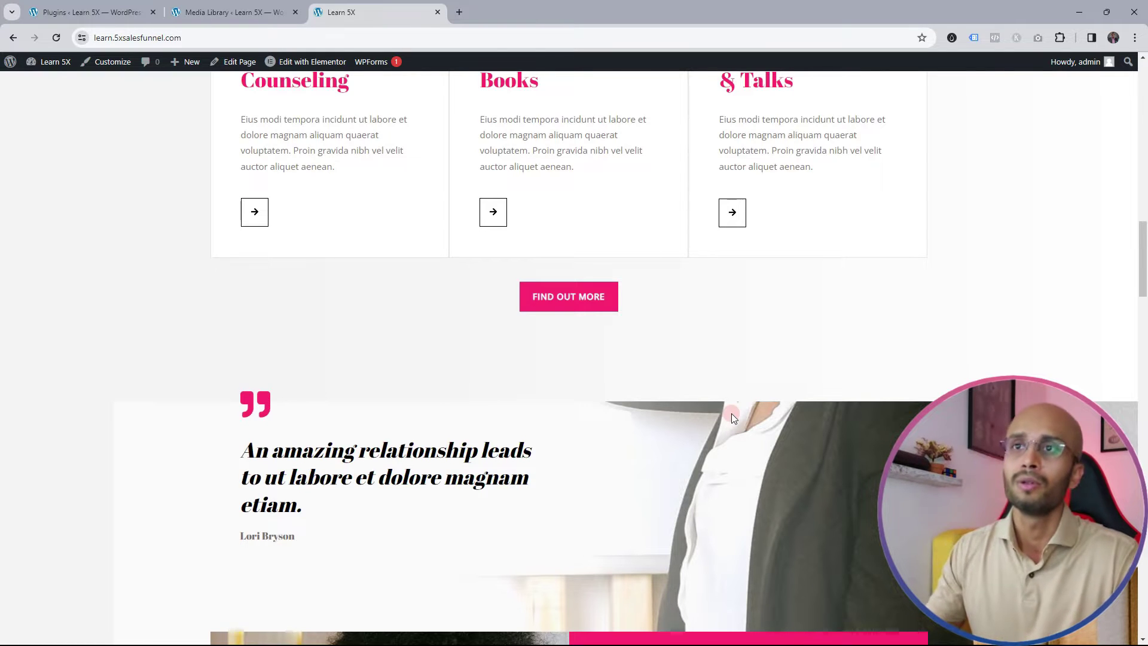
click(226, 10)
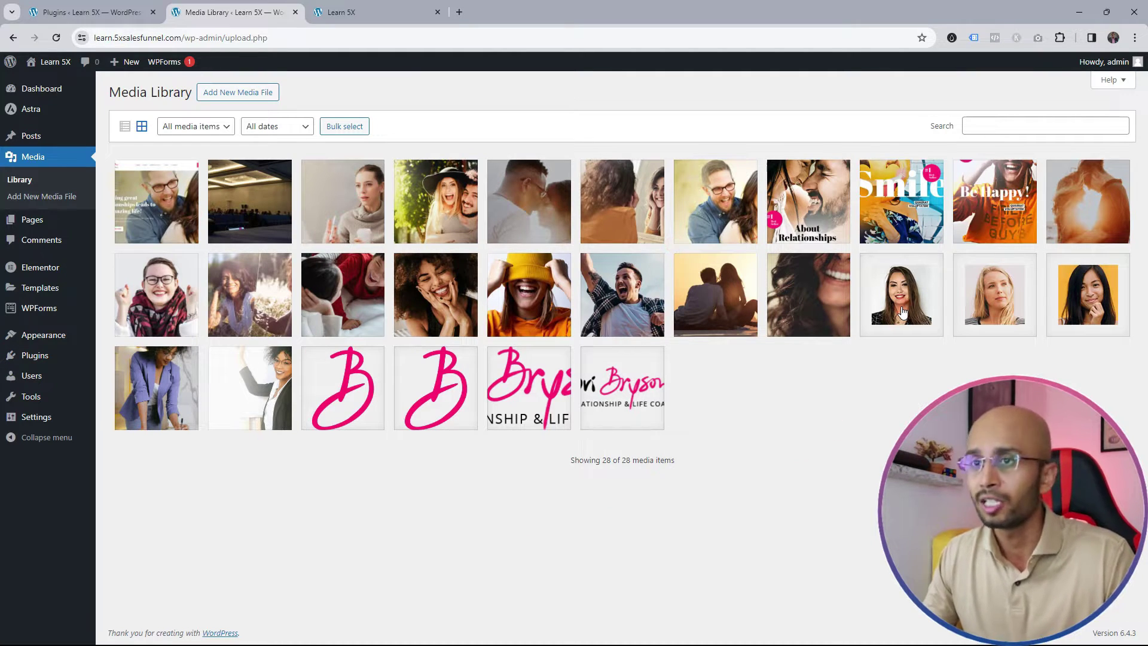
click(442, 209)
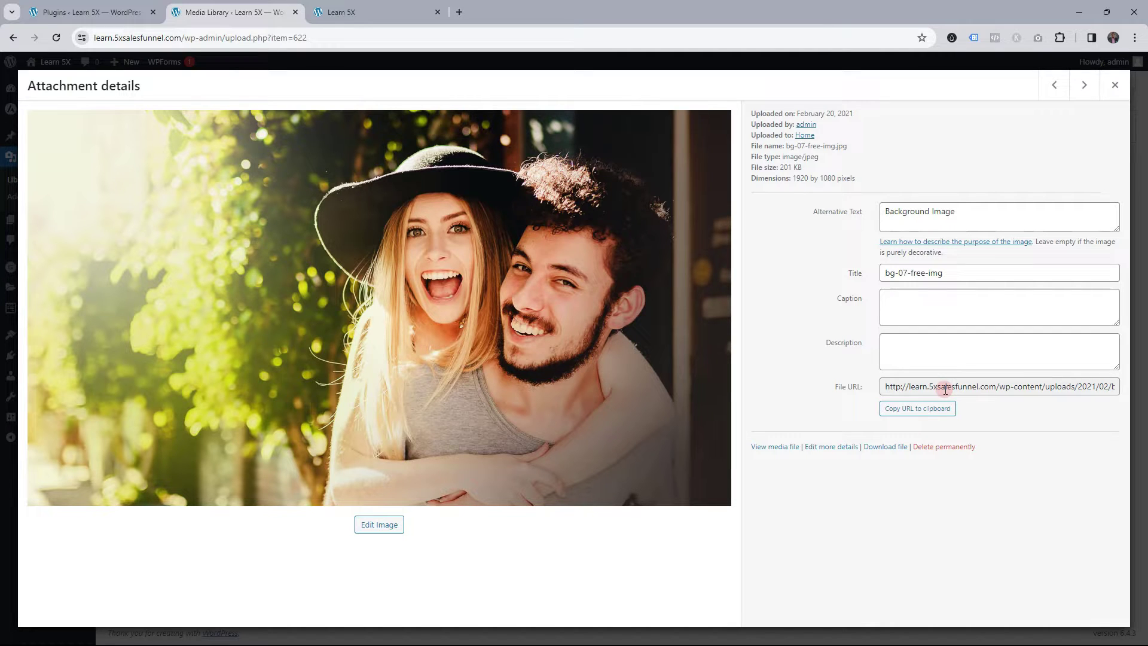
click(1115, 85)
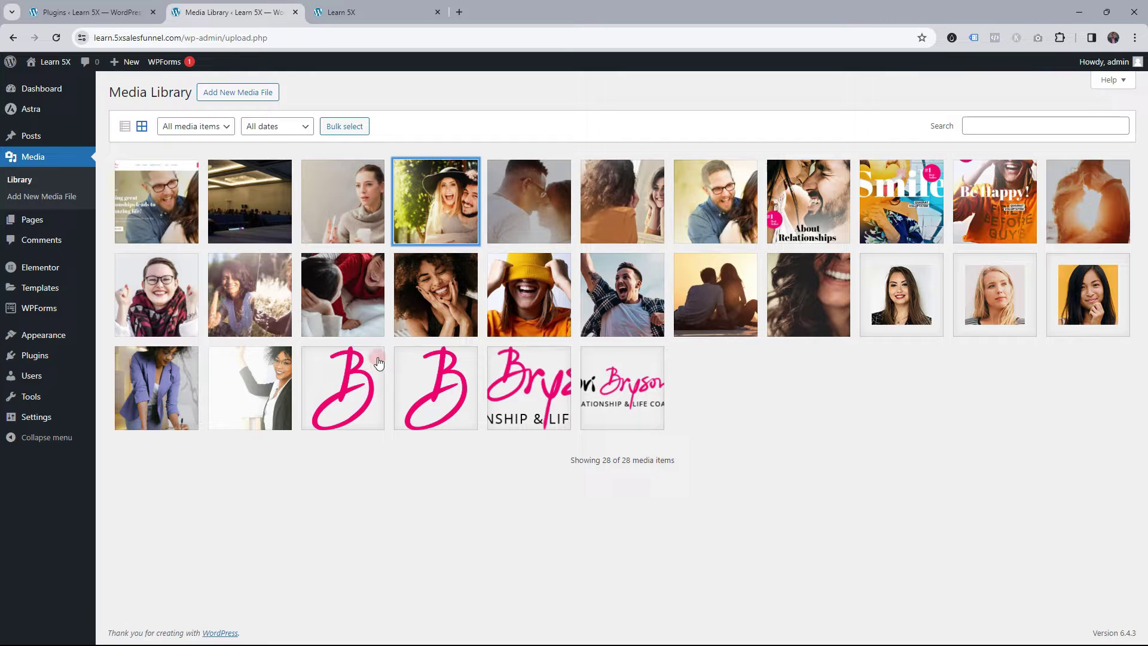
- Search the WordPress plugin directory for "offload media", starting from the installed plugins list
click(92, 12)
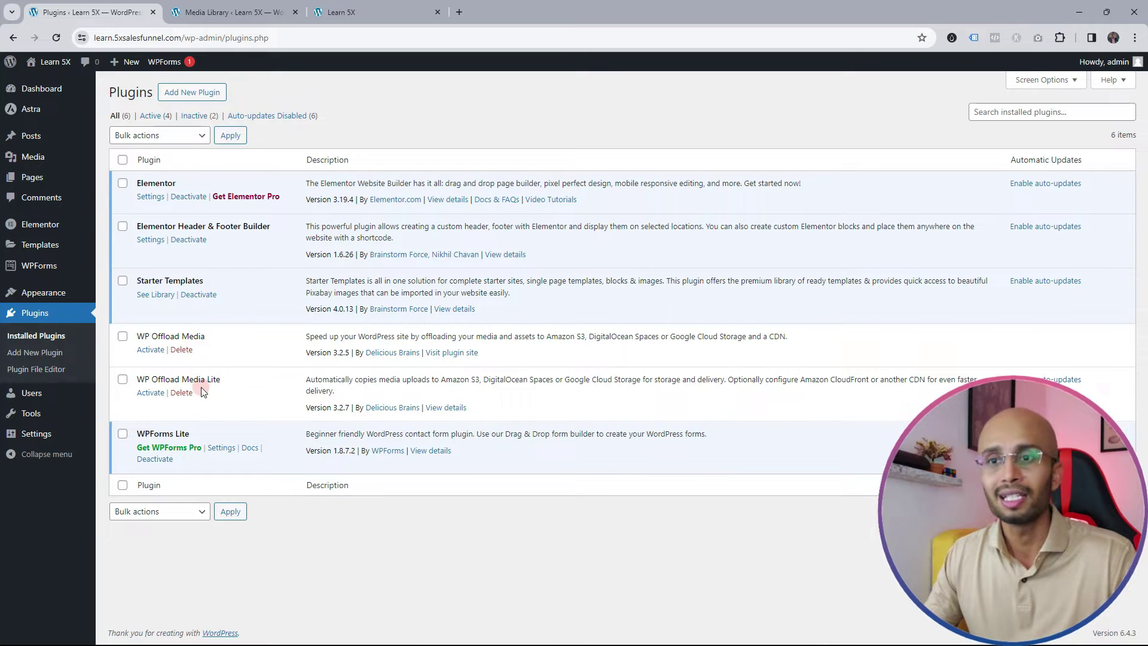
middle_click(179, 96)
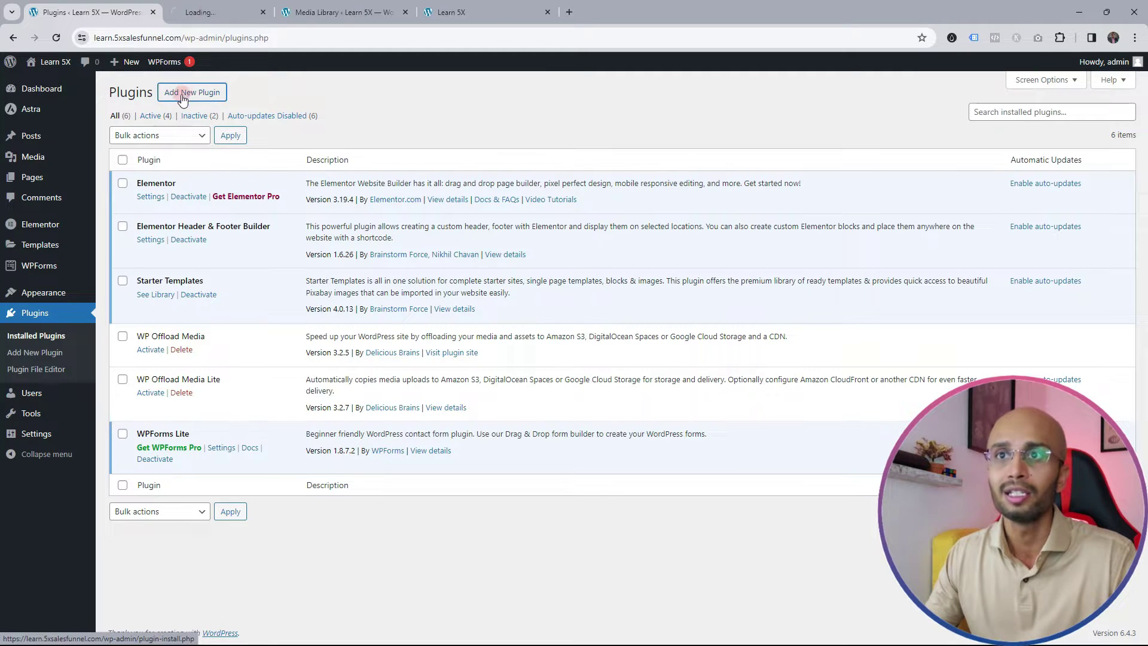
click(208, 13)
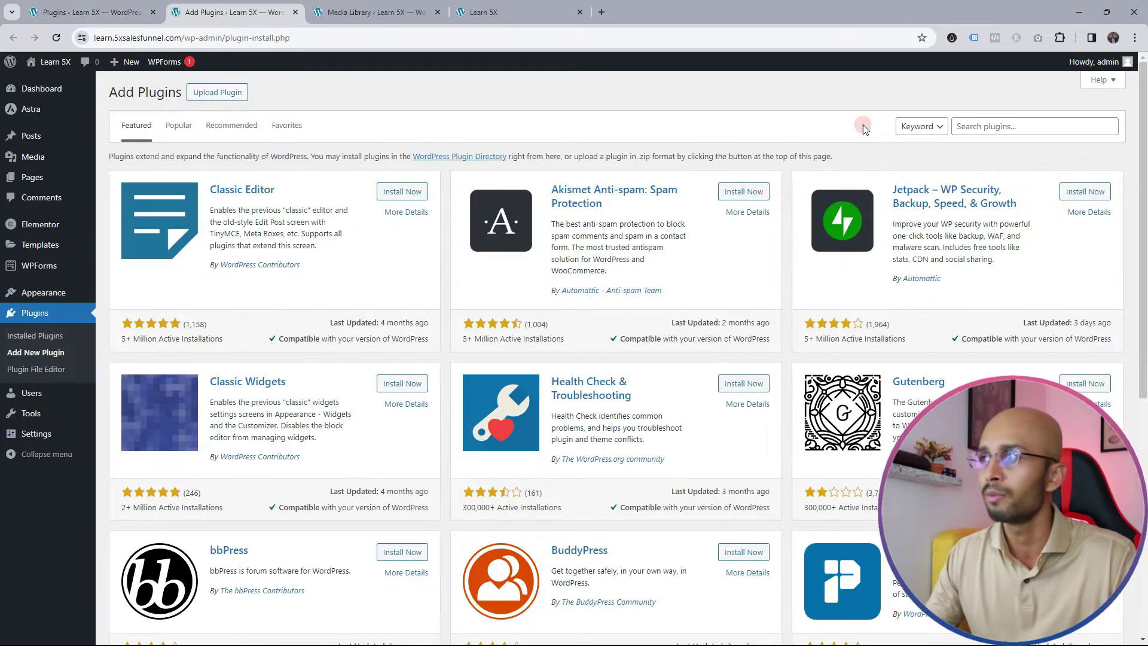
click(1001, 126)
text(offload media)
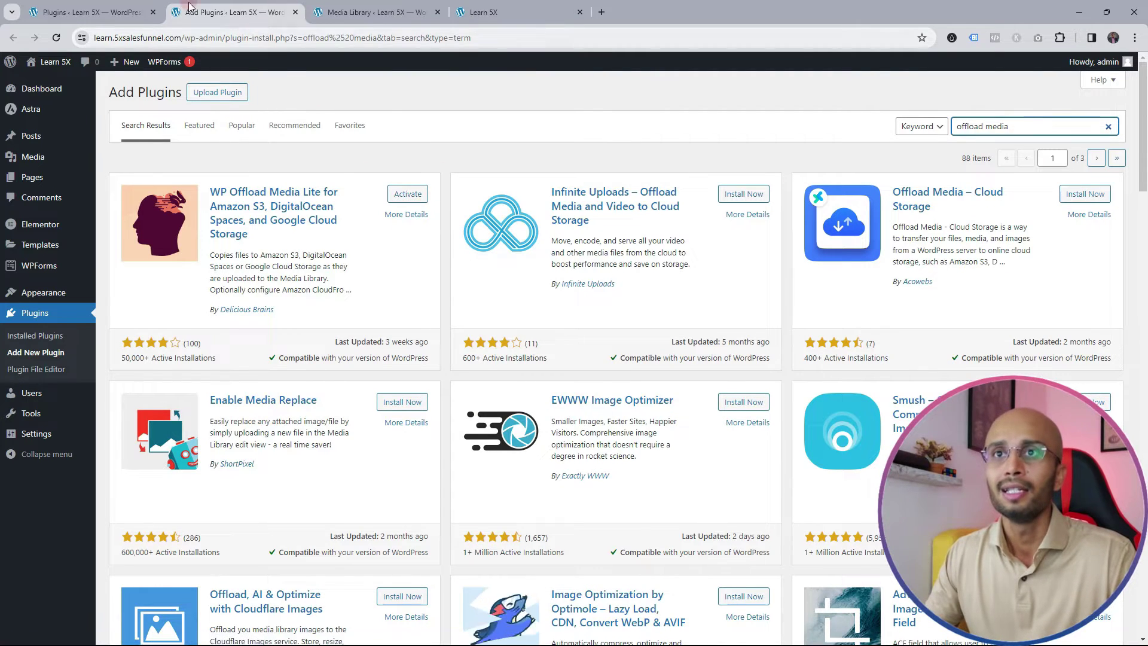
- Activate the installed WP Offload Media plugin and review the storage provider and connection method options in its settings
click(96, 11)
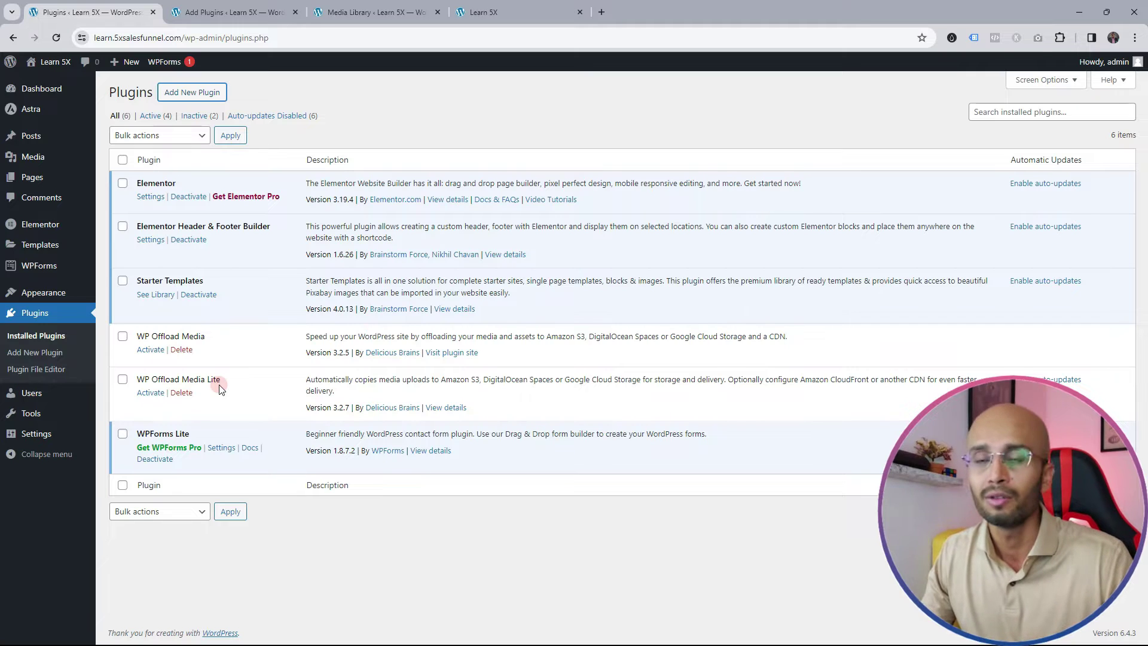
click(154, 353)
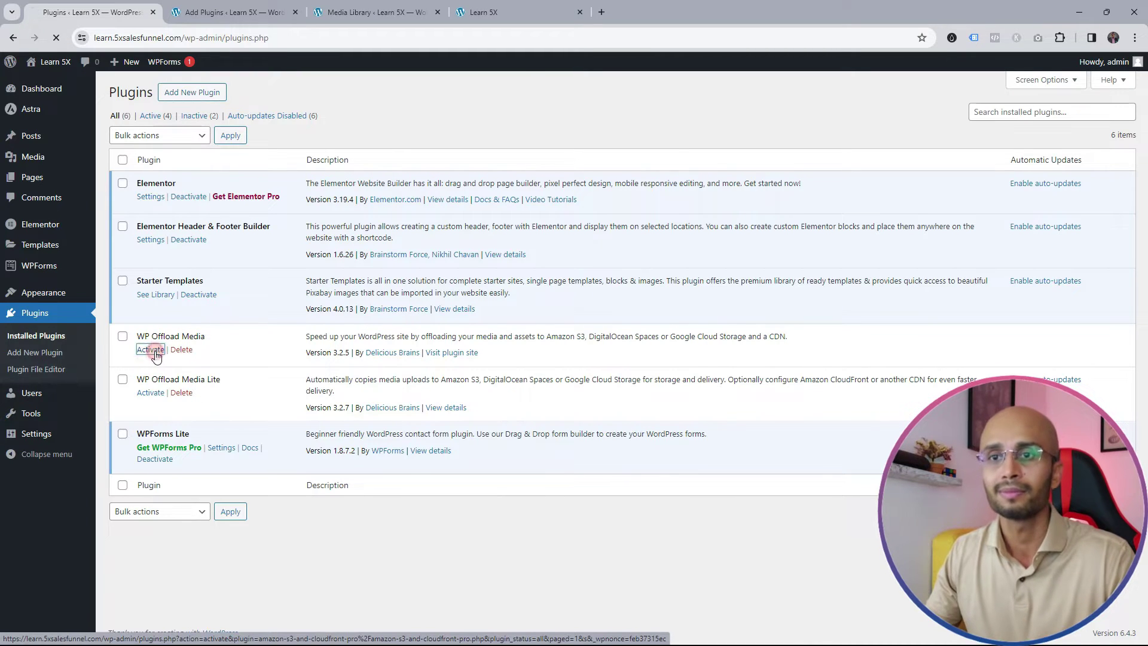
click(263, 153)
click(208, 291)
click(260, 295)
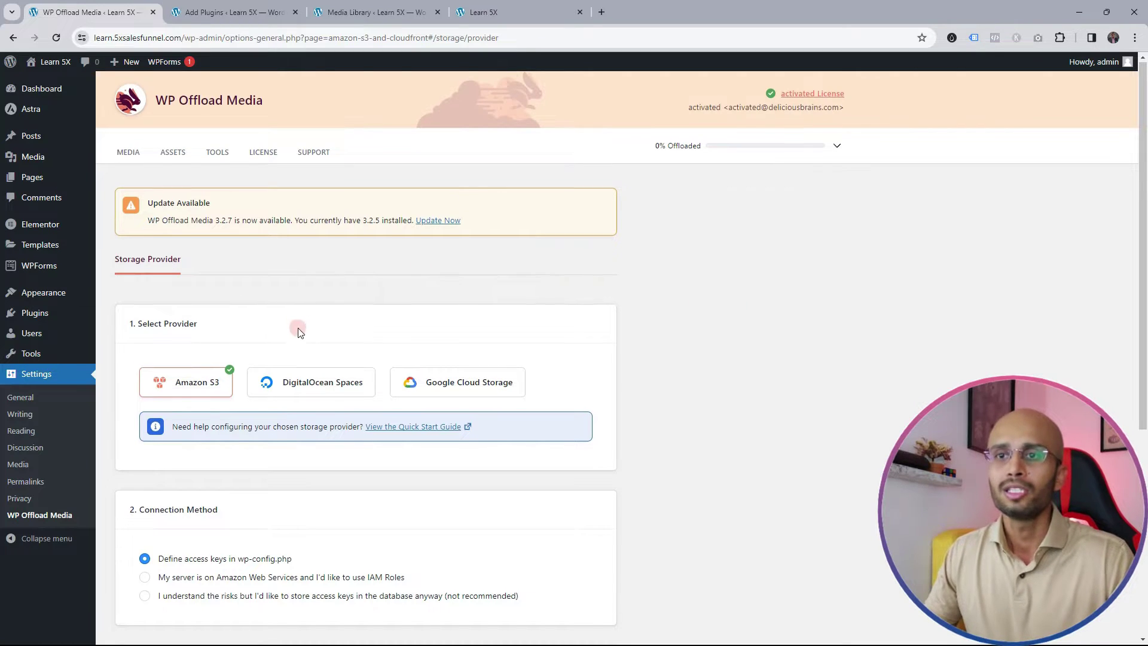
scroll(295, 328, down, 1)
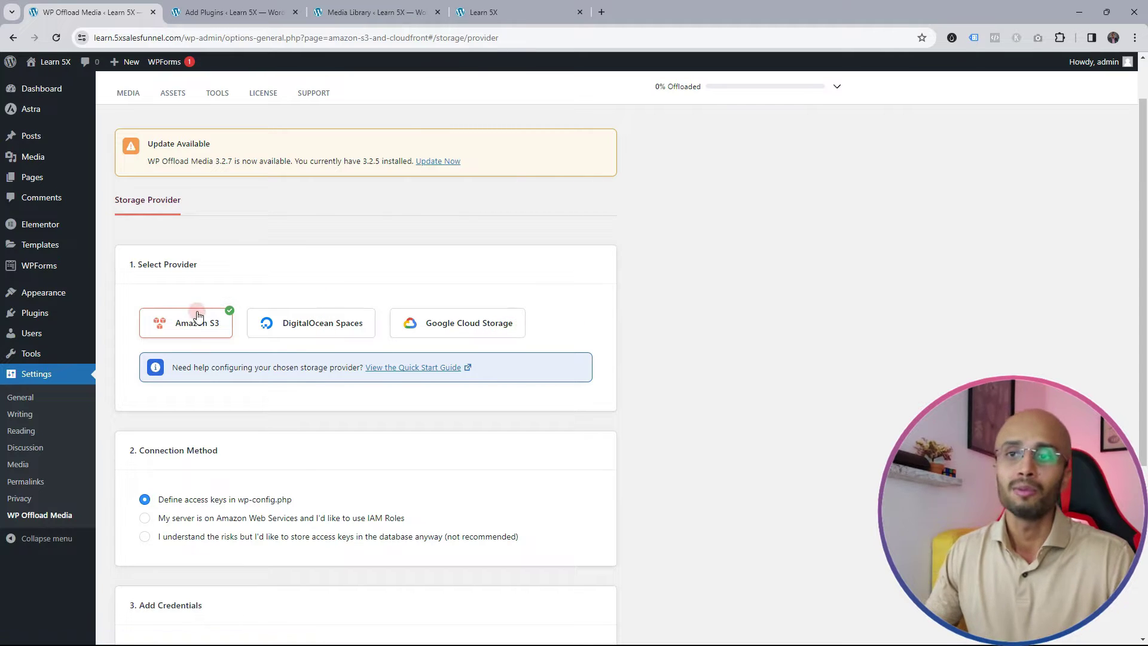
scroll(264, 303, down, 1)
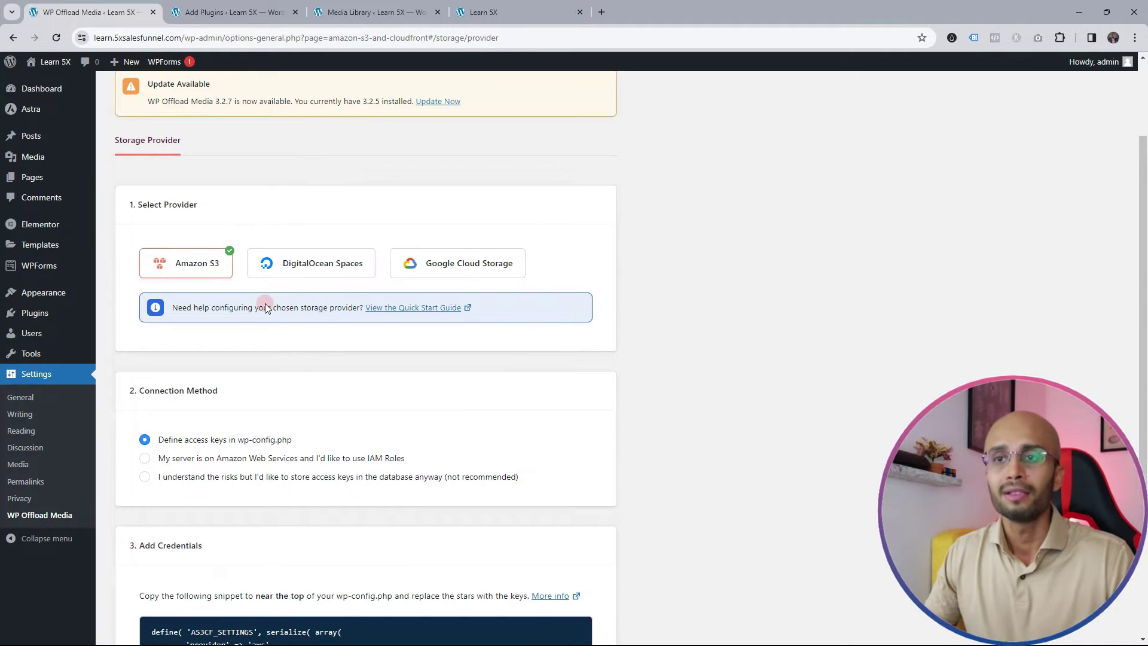
scroll(317, 266, up, 1)
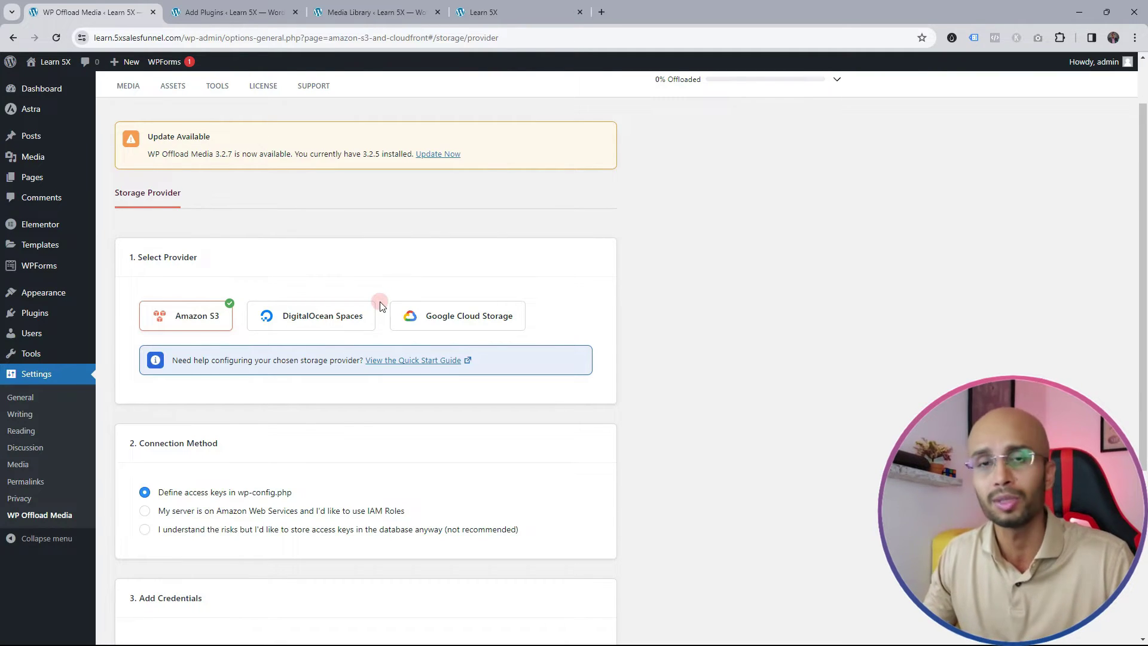
scroll(547, 251, down, 4)
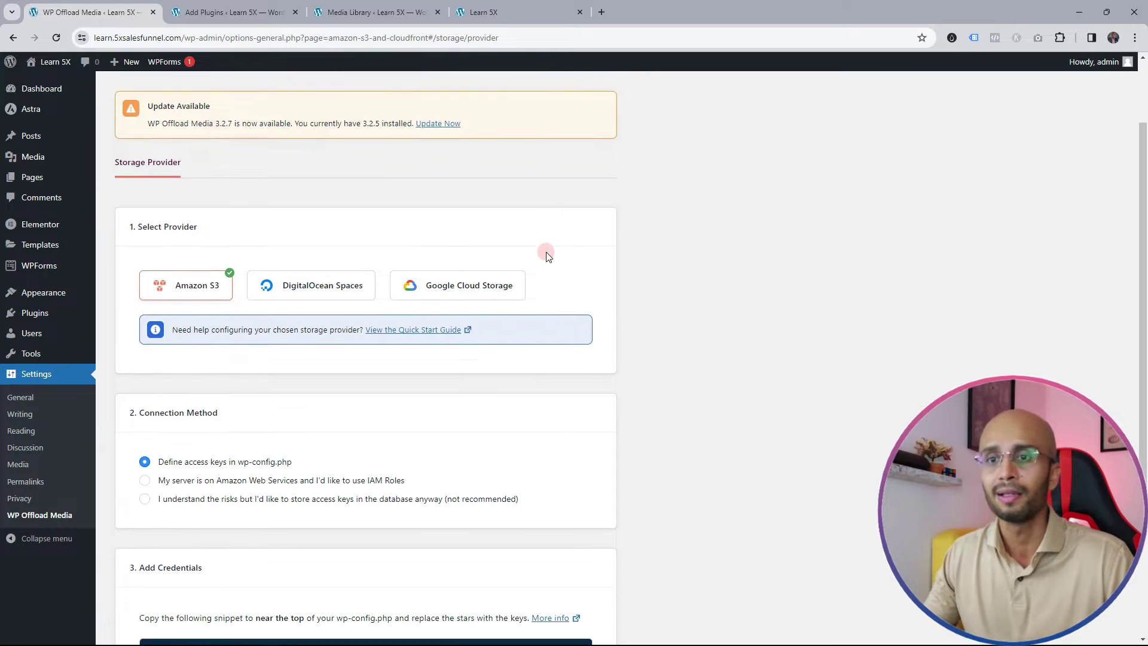
scroll(571, 248, up, 4)
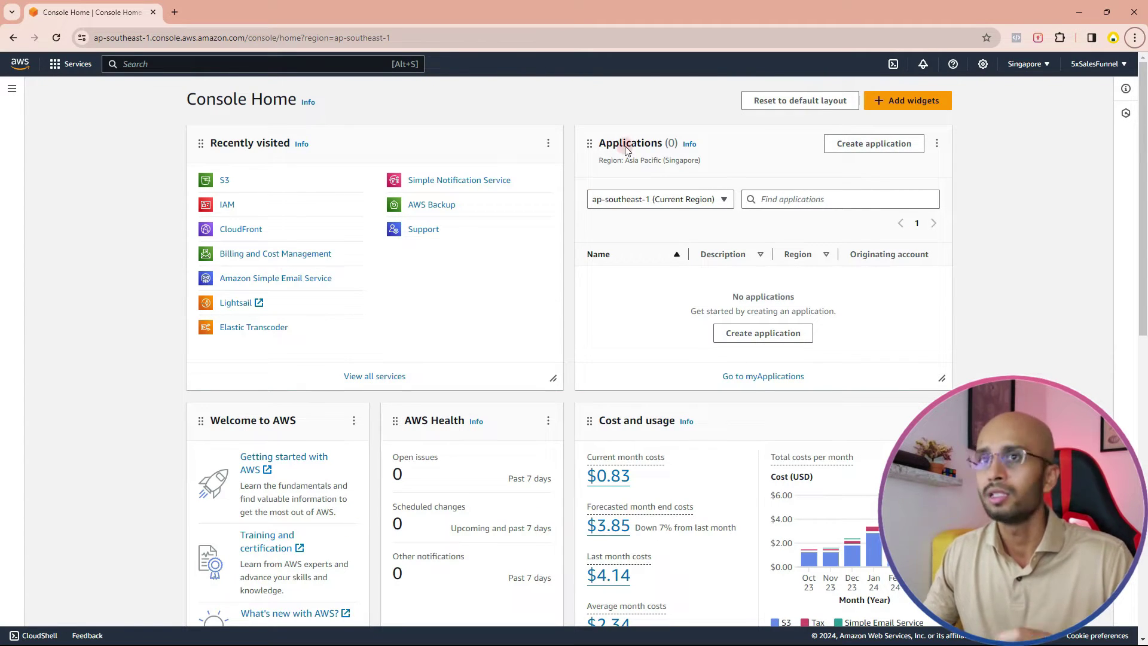
- Switch to the AWS console in a separate browser window and open the S3 service
key(ctrl+shift+n)
text(aws)
key(Return)
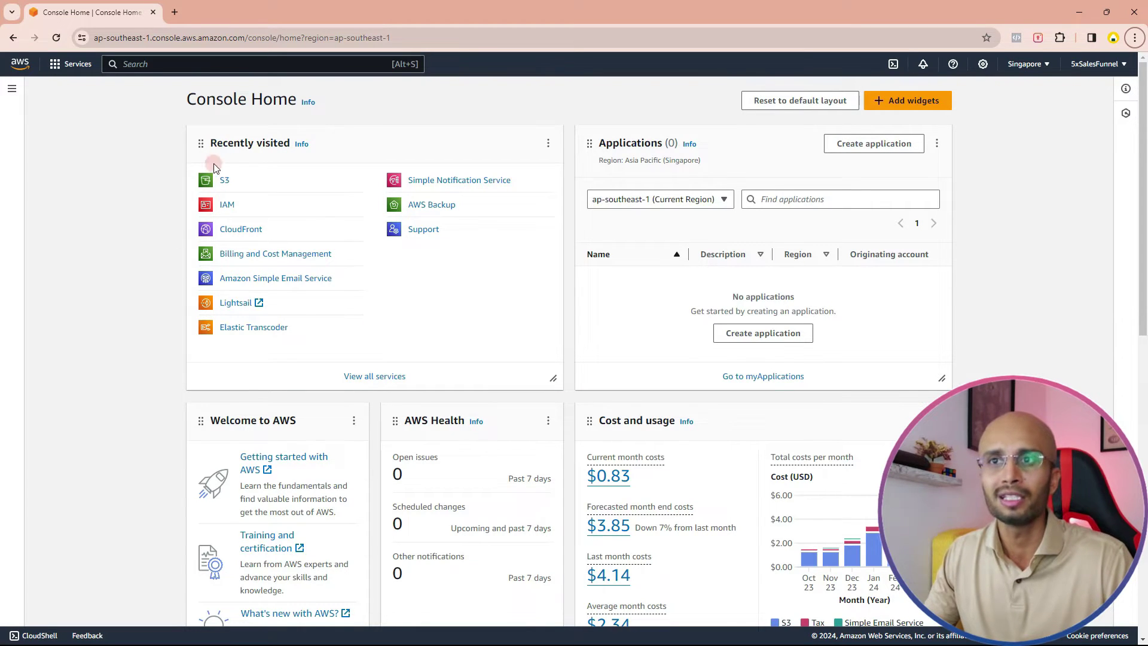
click(155, 64)
text(s3)
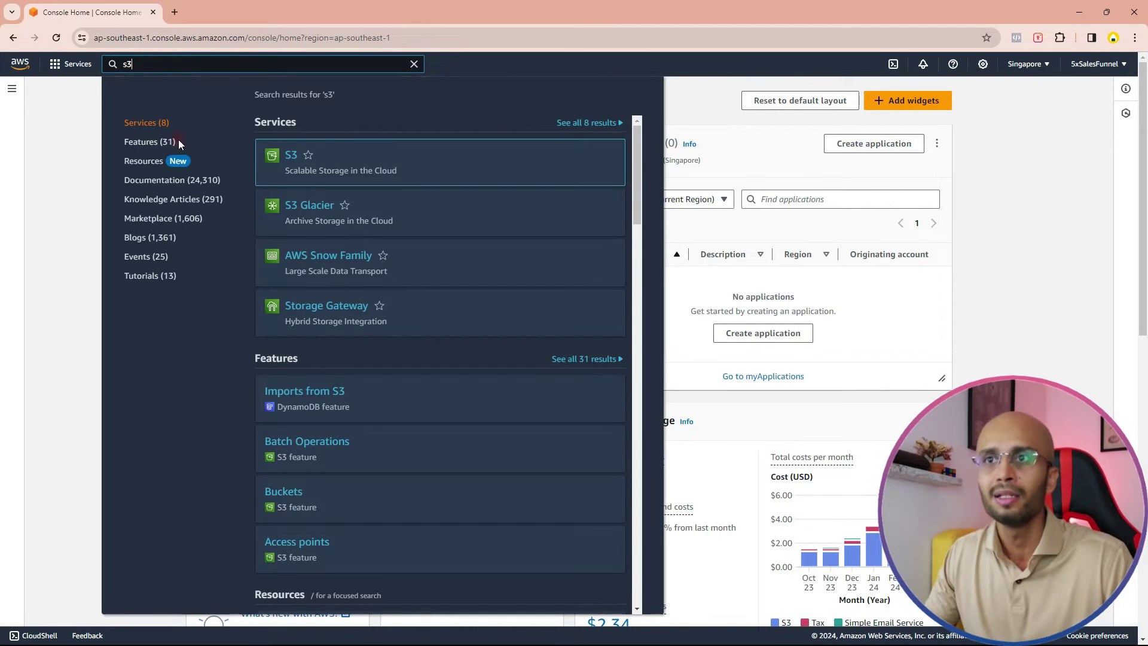
mouse_move(293, 157)
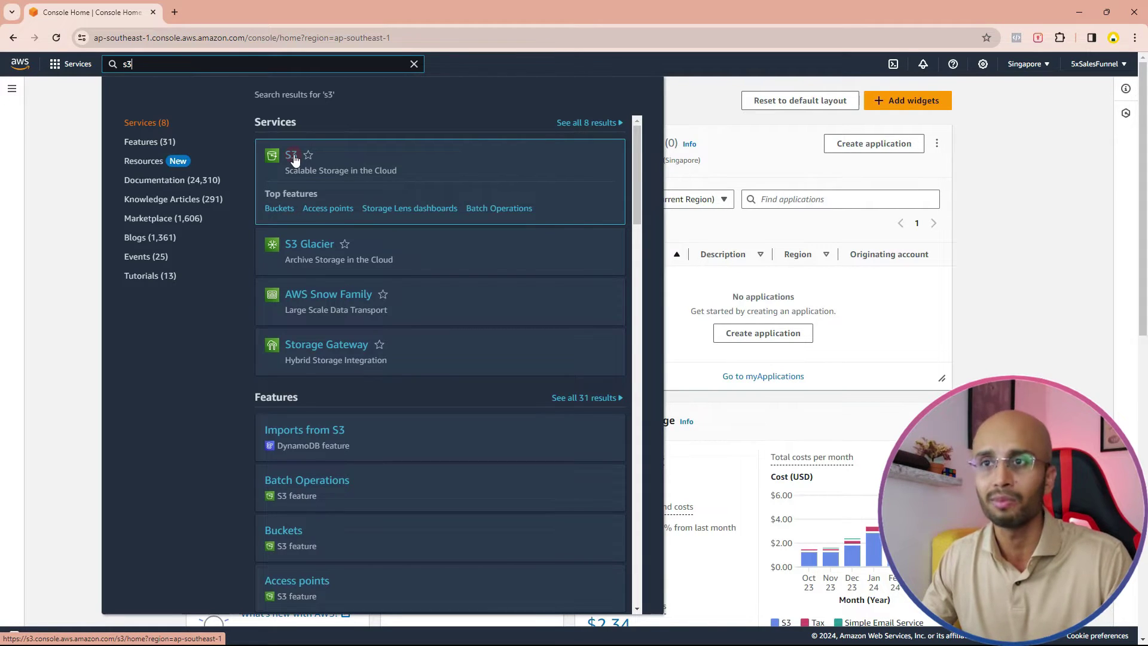
click(292, 157)
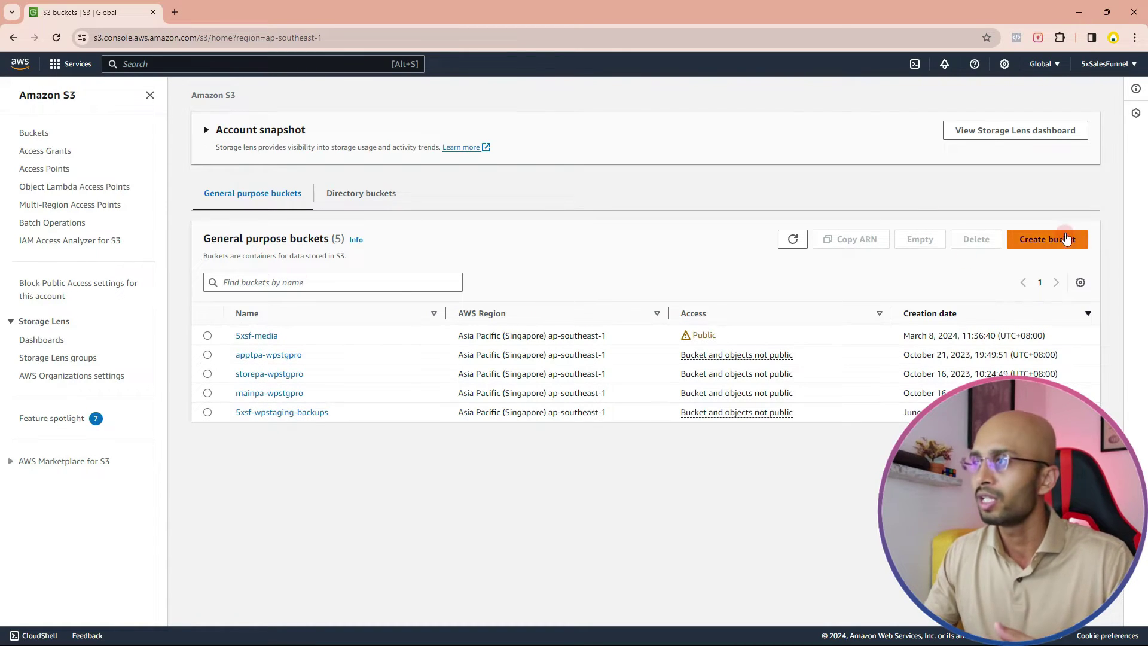
- Start creating an S3 bucket and enter Learn5x as the bucket name
click(1045, 240)
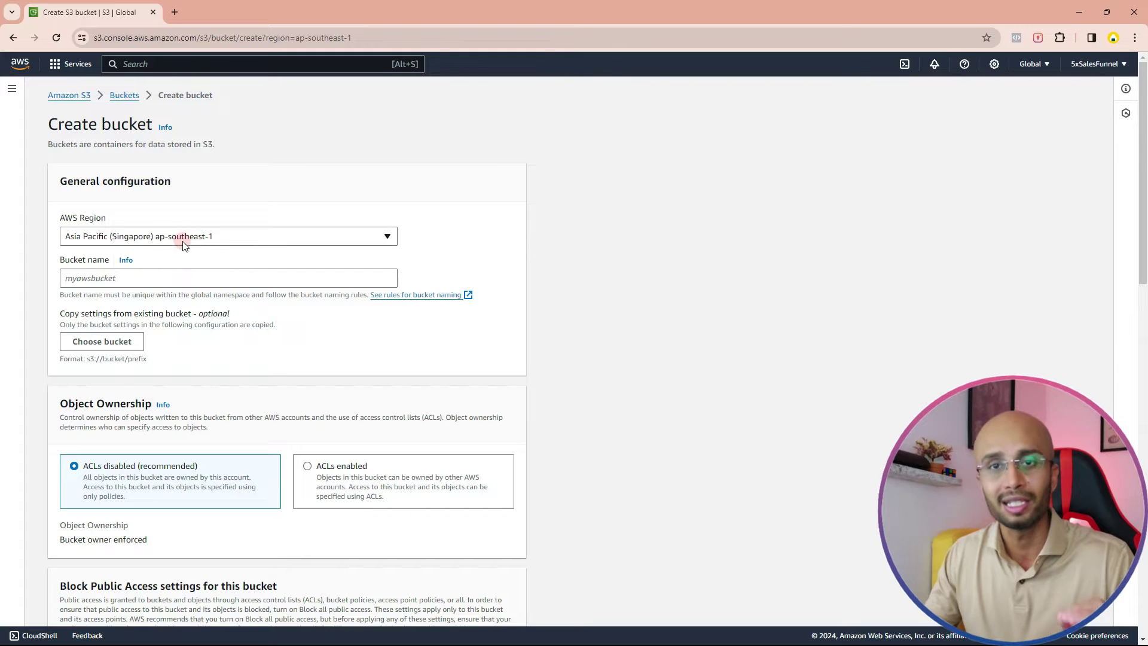
click(120, 278)
text(Learn5x)
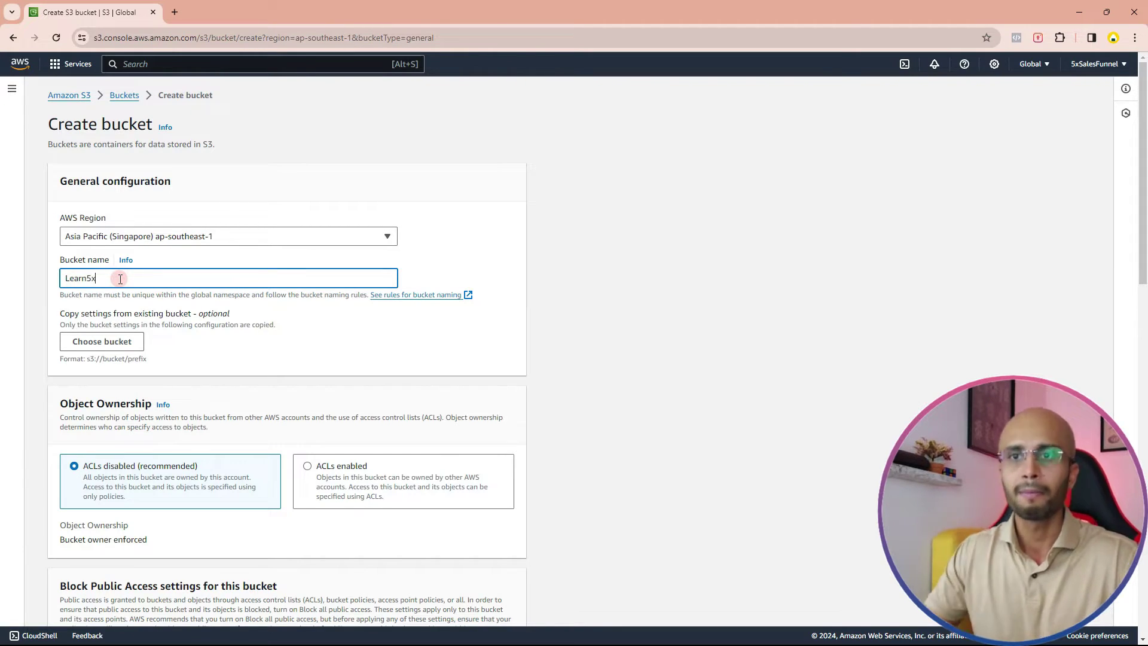
- Turn off Block all public access for the new bucket
scroll(116, 279, down, 3)
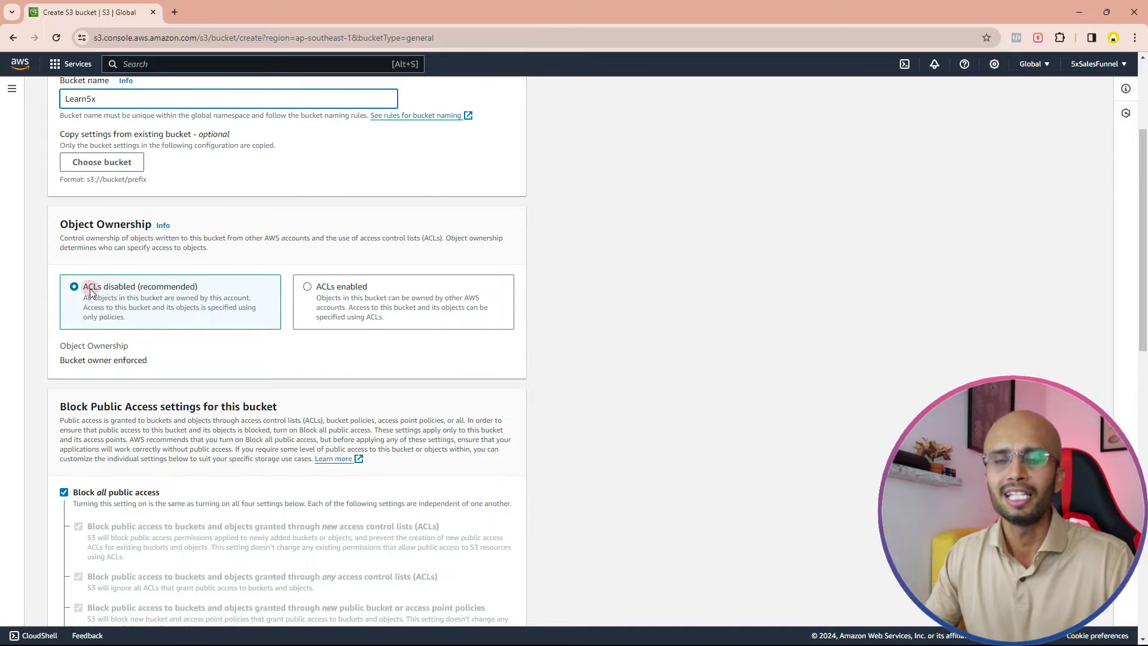
scroll(91, 292, down, 3)
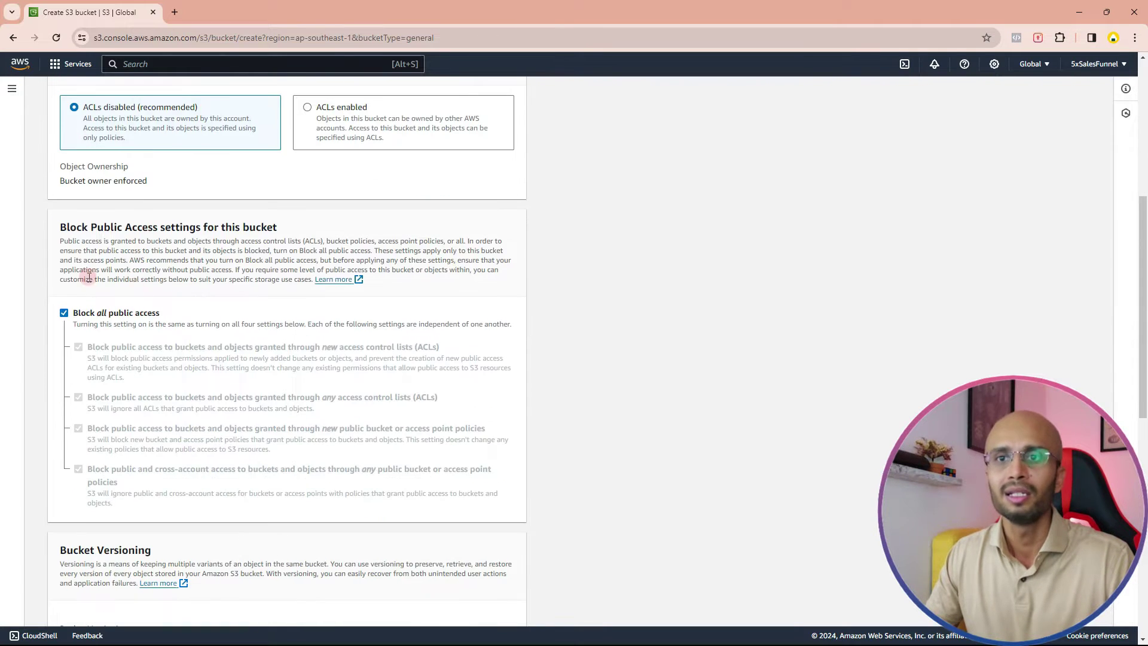
click(64, 312)
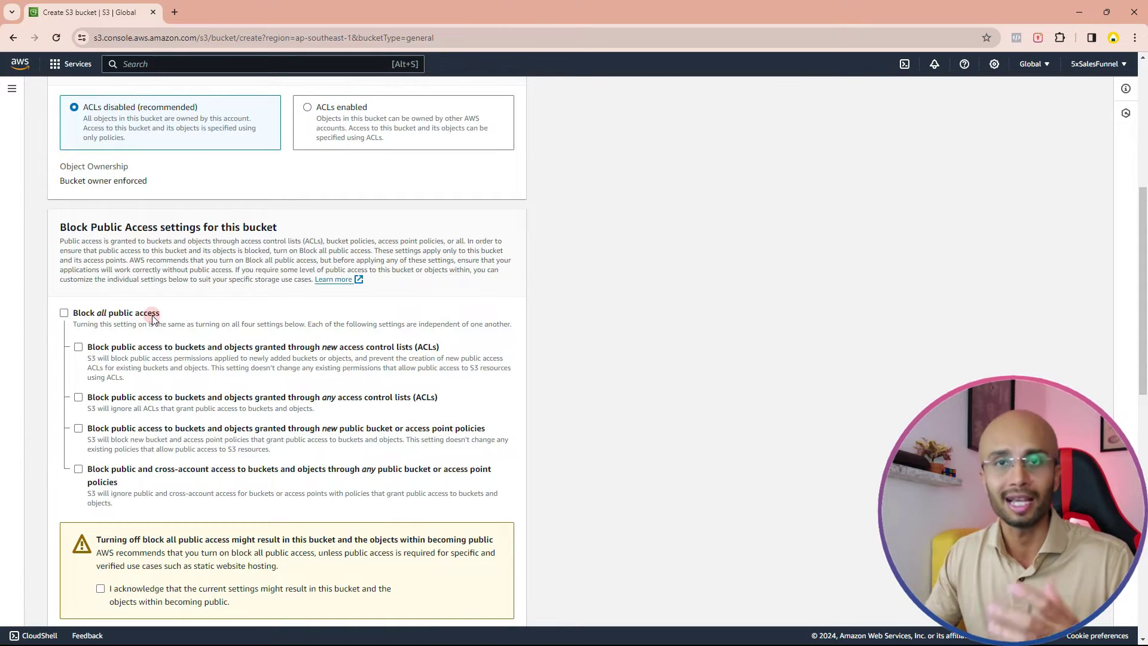
- Check the remaining bucket options, including the advanced Object Lock settings, and try to create the bucket
scroll(152, 320, down, 3)
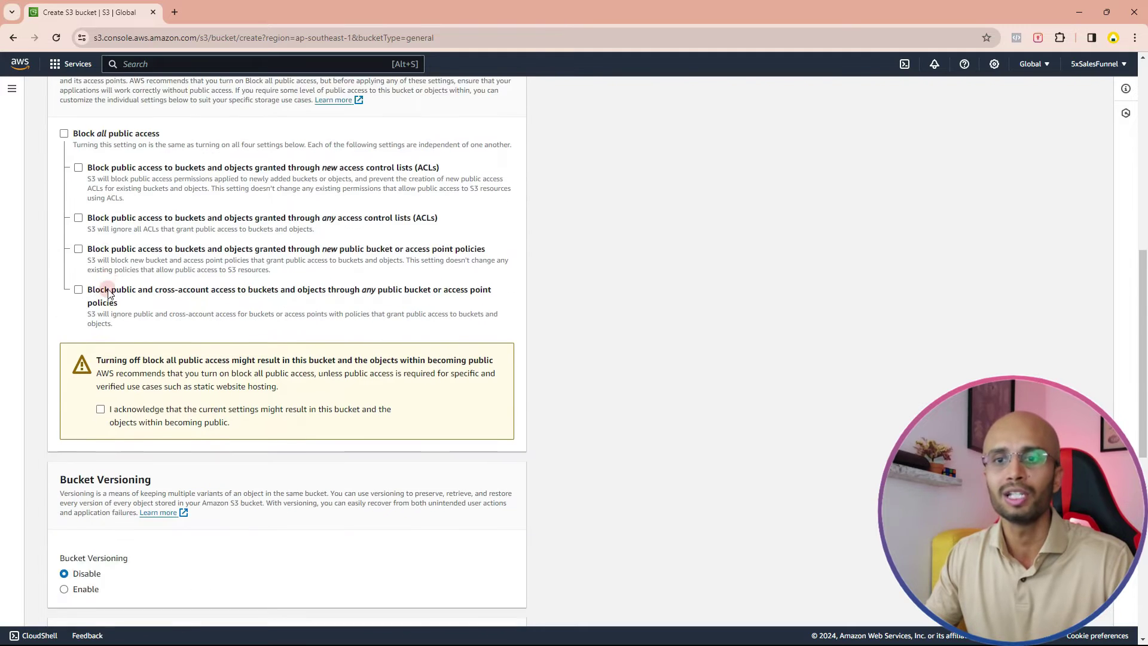
scroll(108, 294, down, 4)
scroll(159, 318, down, 4)
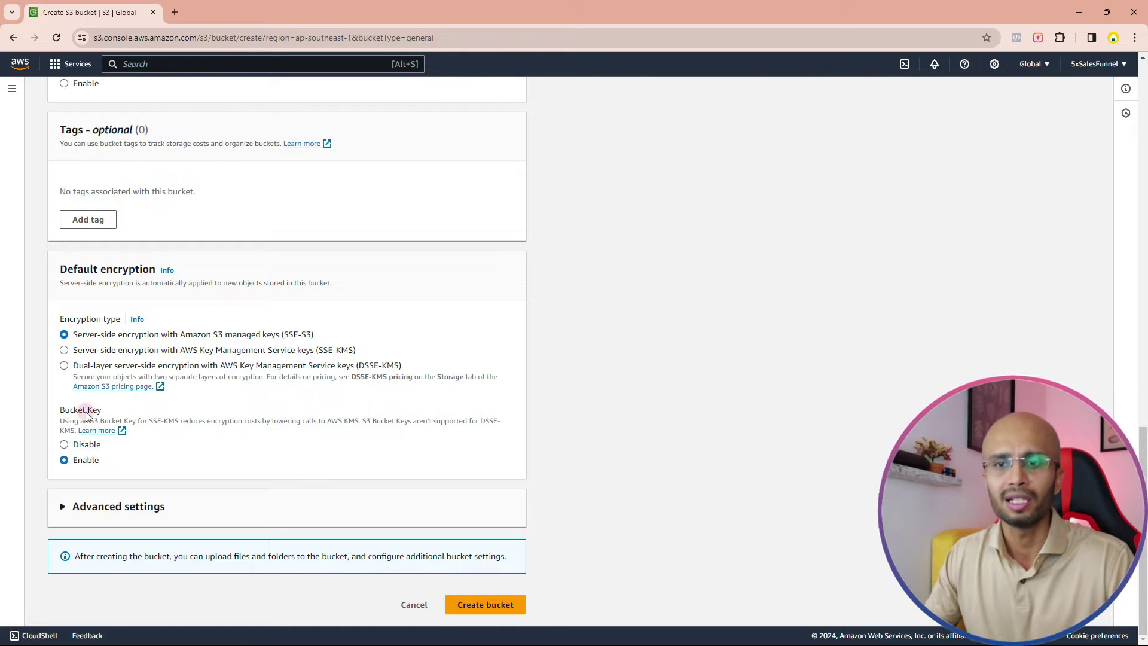
click(102, 506)
scroll(275, 394, down, 2)
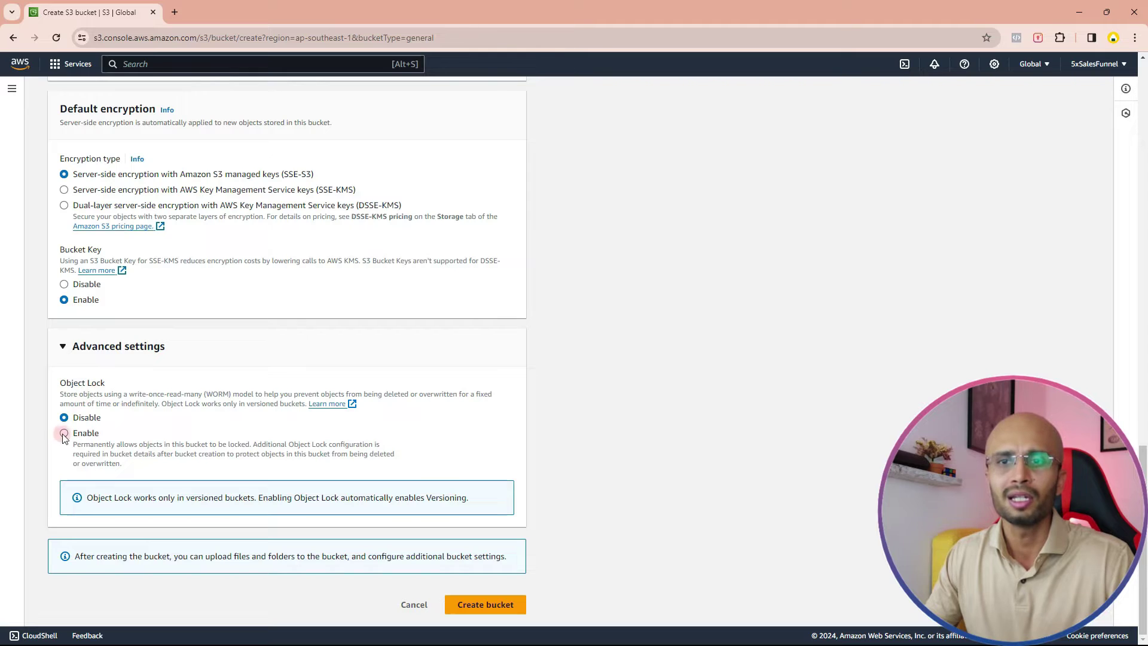
click(490, 605)
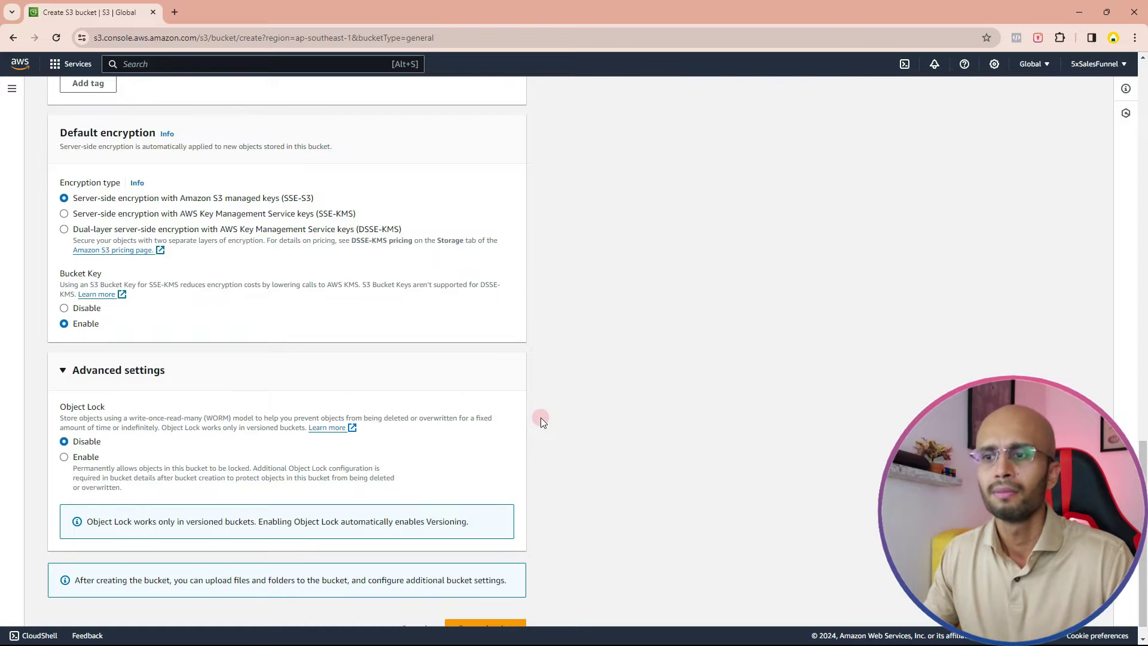
- Acknowledge that the bucket and its objects might become public, and try again to create the bucket
scroll(541, 427, up, 3)
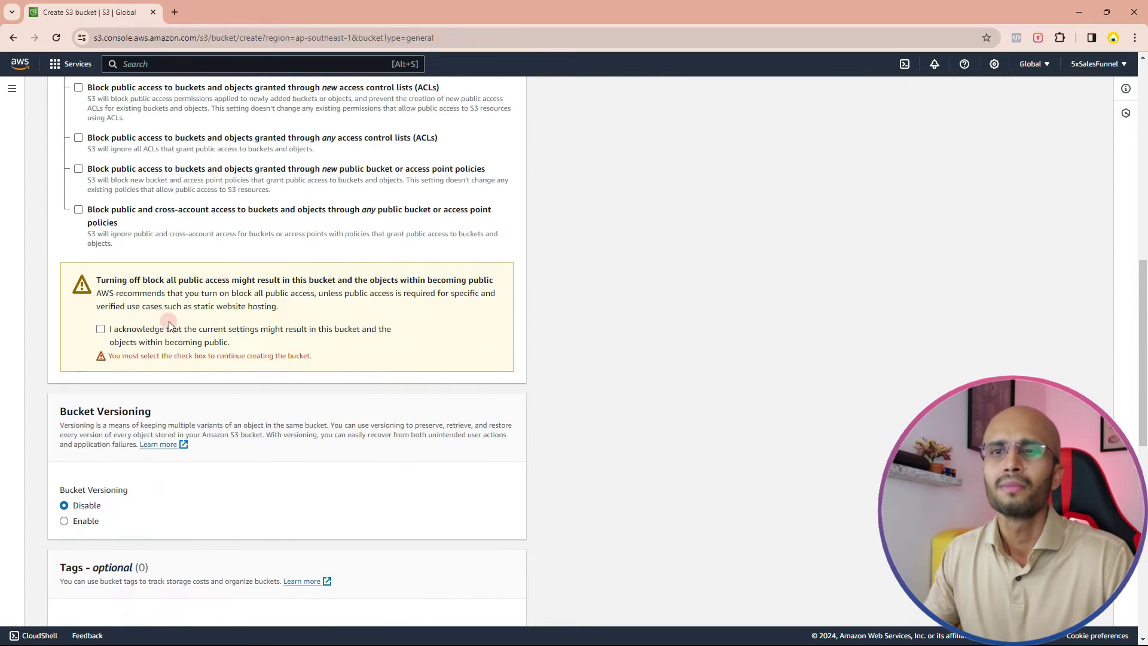
click(100, 328)
scroll(353, 393, down, 4)
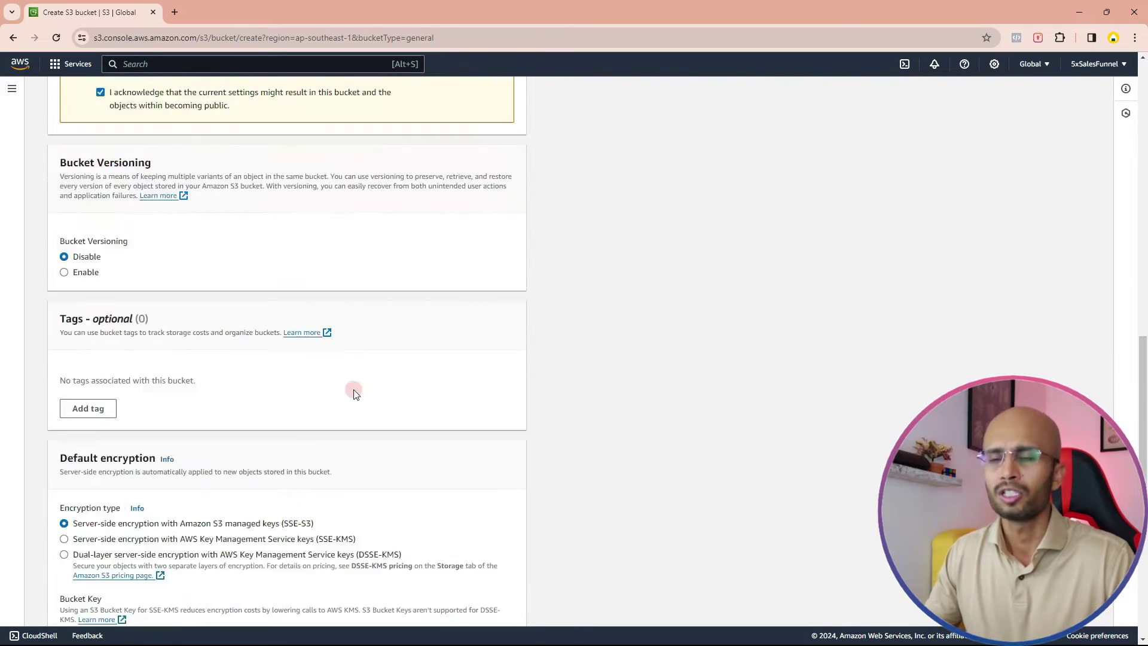
scroll(353, 392, down, 5)
click(484, 605)
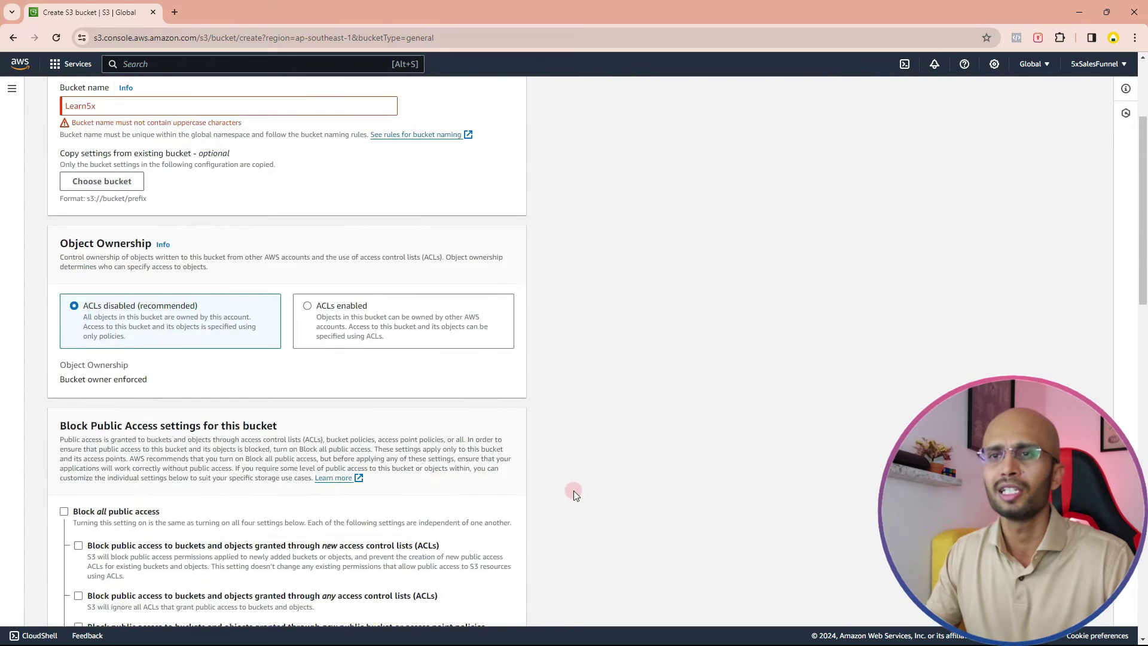
scroll(573, 490, up, 3)
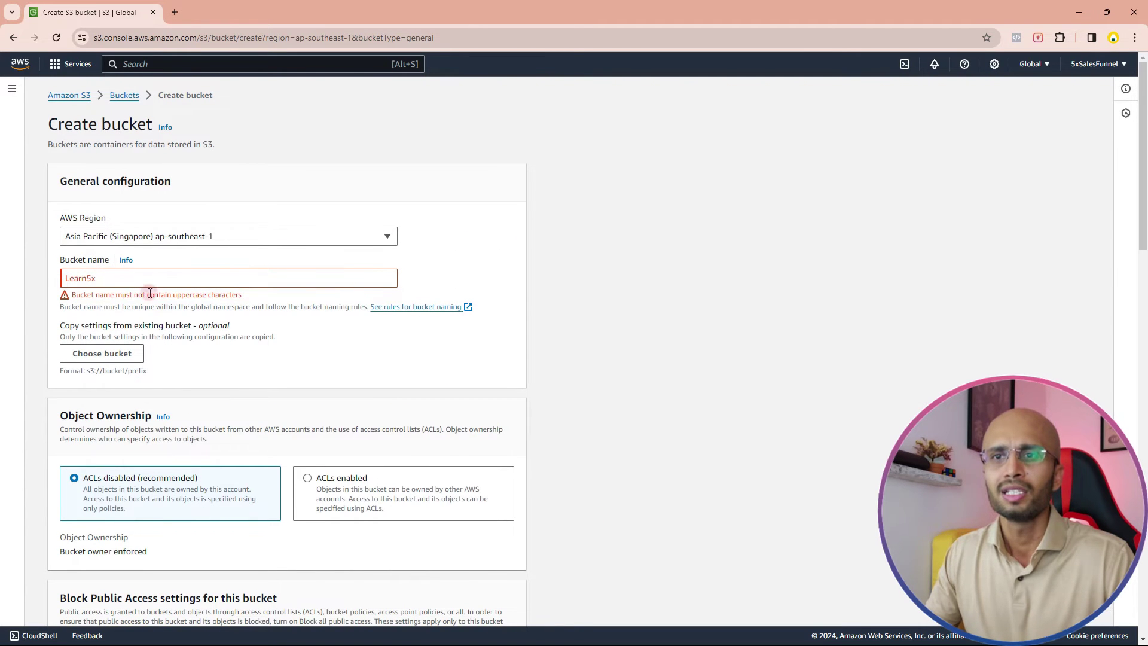
- Correct the bucket name to learn5x in lowercase and create the bucket
click(89, 278)
key(Home)
key(Delete)
text(l)
scroll(233, 338, down, 20)
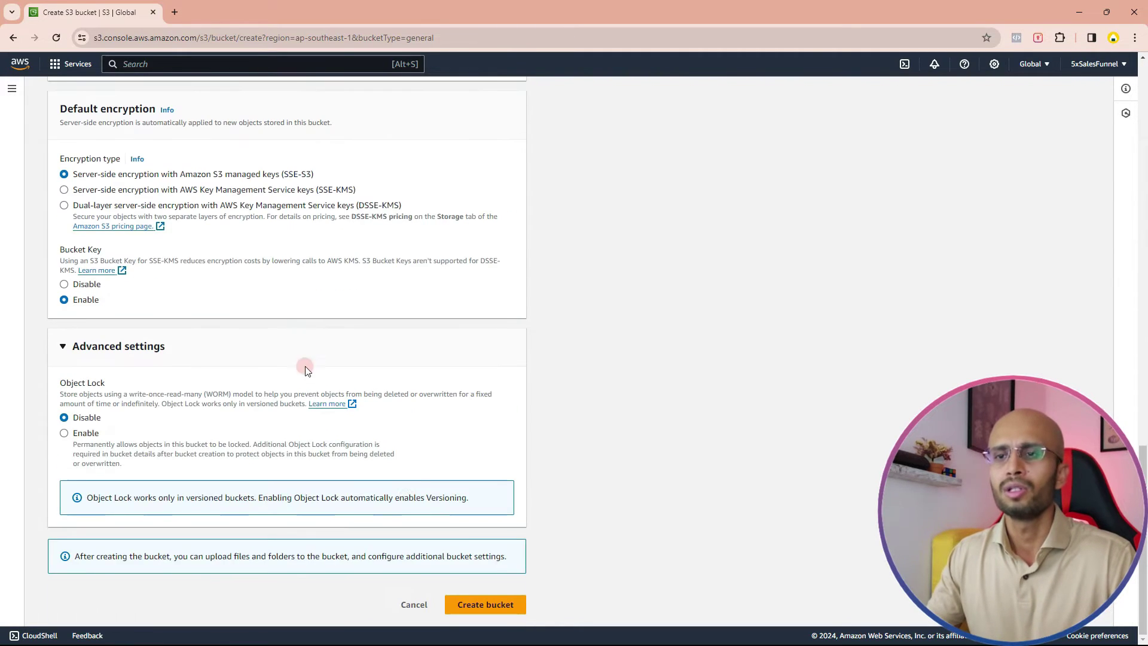
click(465, 604)
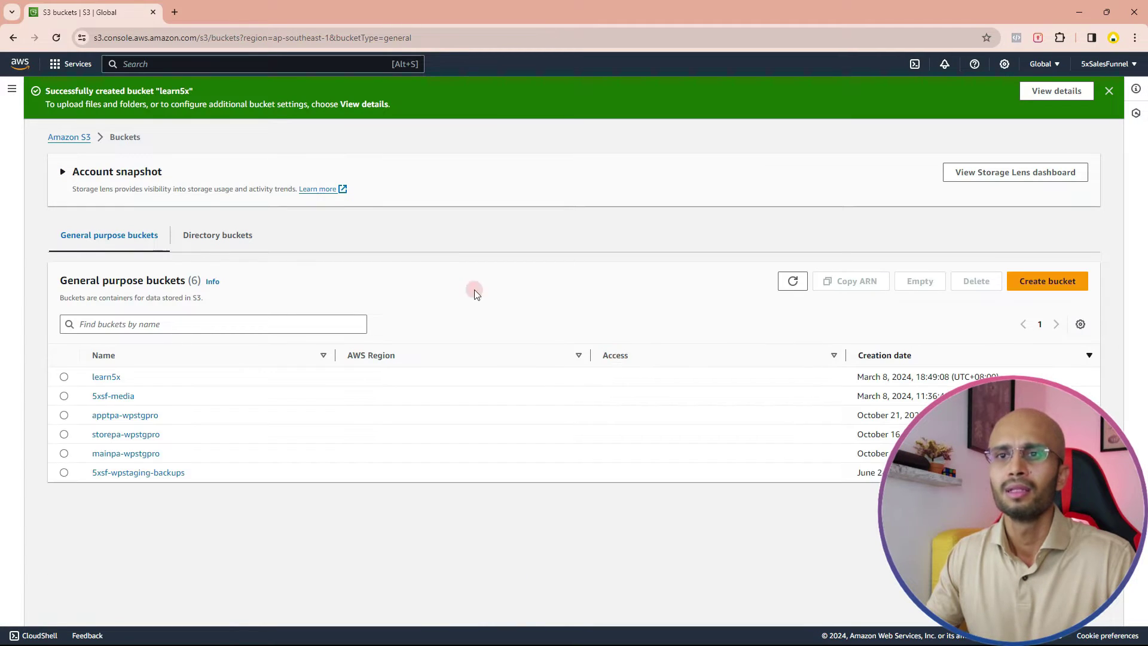
- Open the learn5x bucket's policy for editing and enter a PublicRead JSON policy allowing s3:GetObject and s3:GetObjectVersion for all principals
click(103, 377)
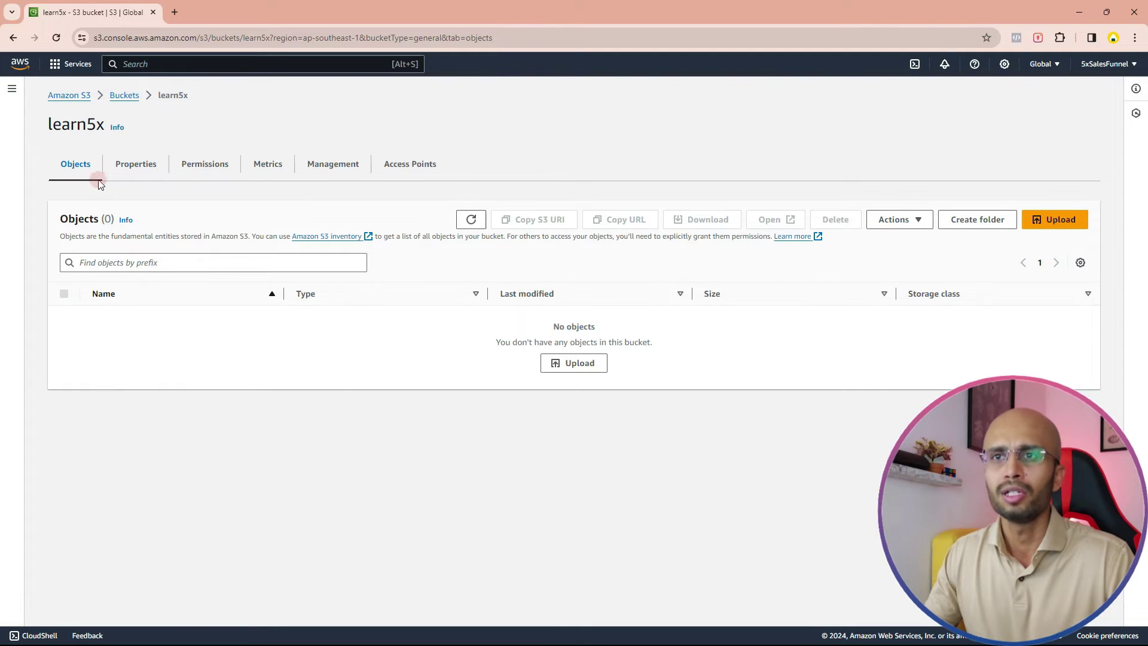
click(202, 167)
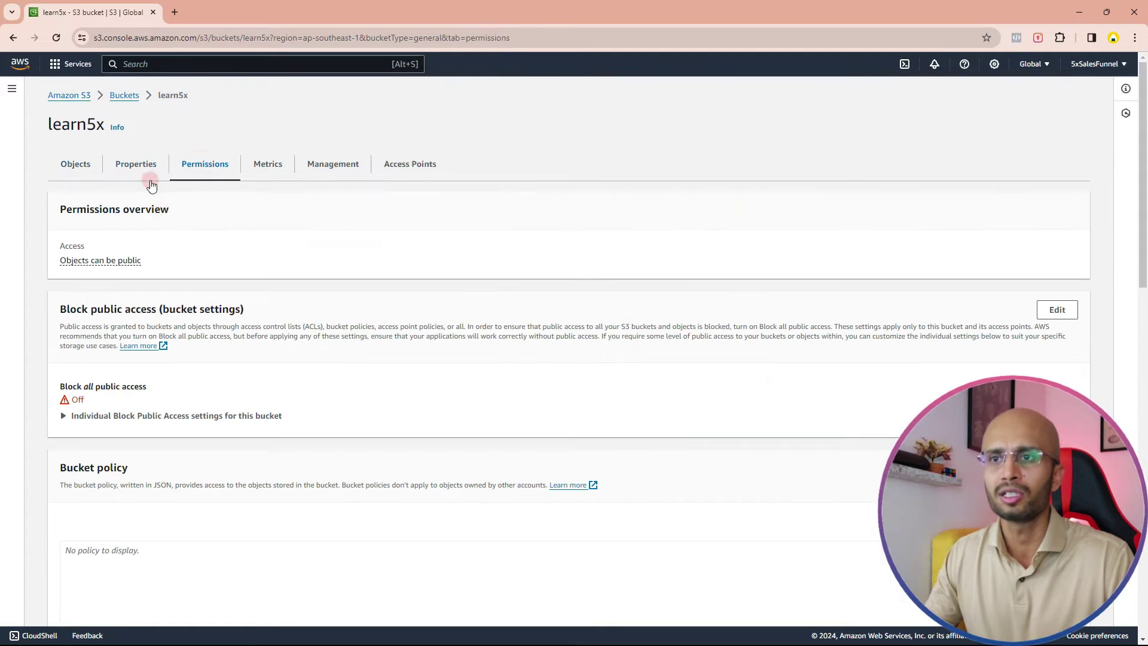
scroll(206, 246, down, 5)
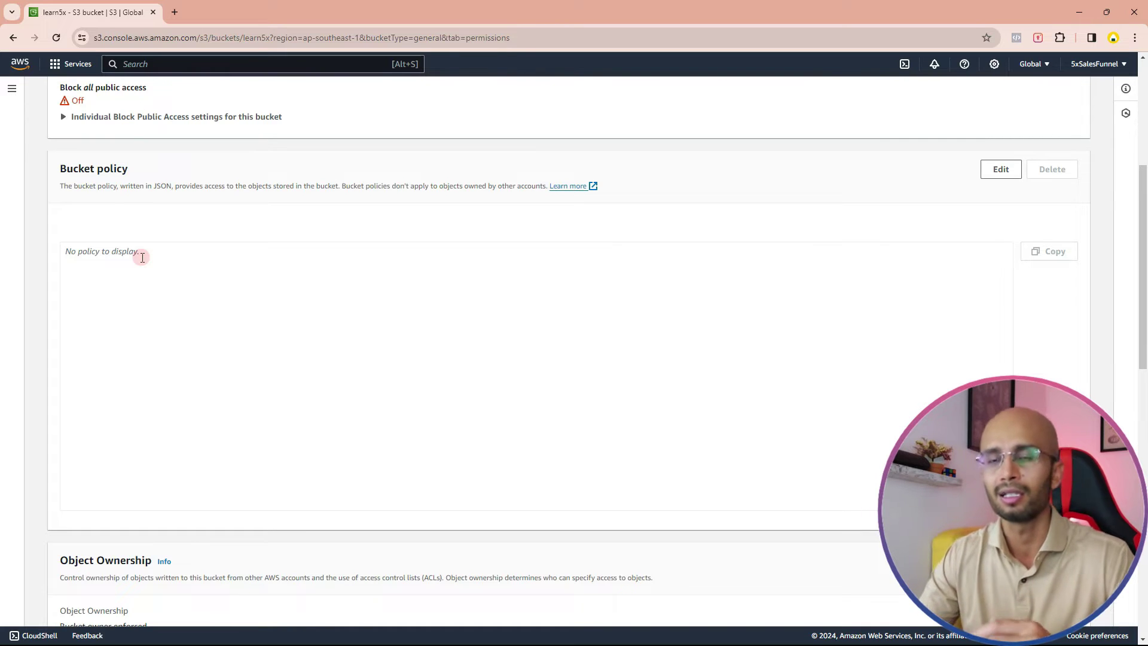
scroll(302, 430, up, 3)
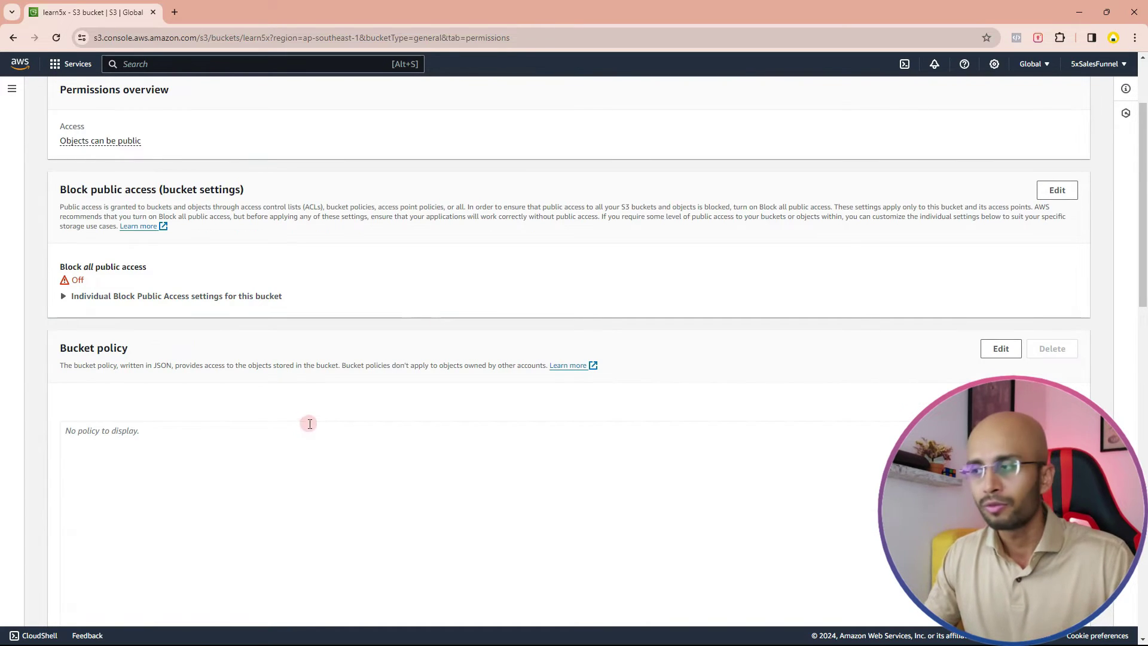
click(999, 349)
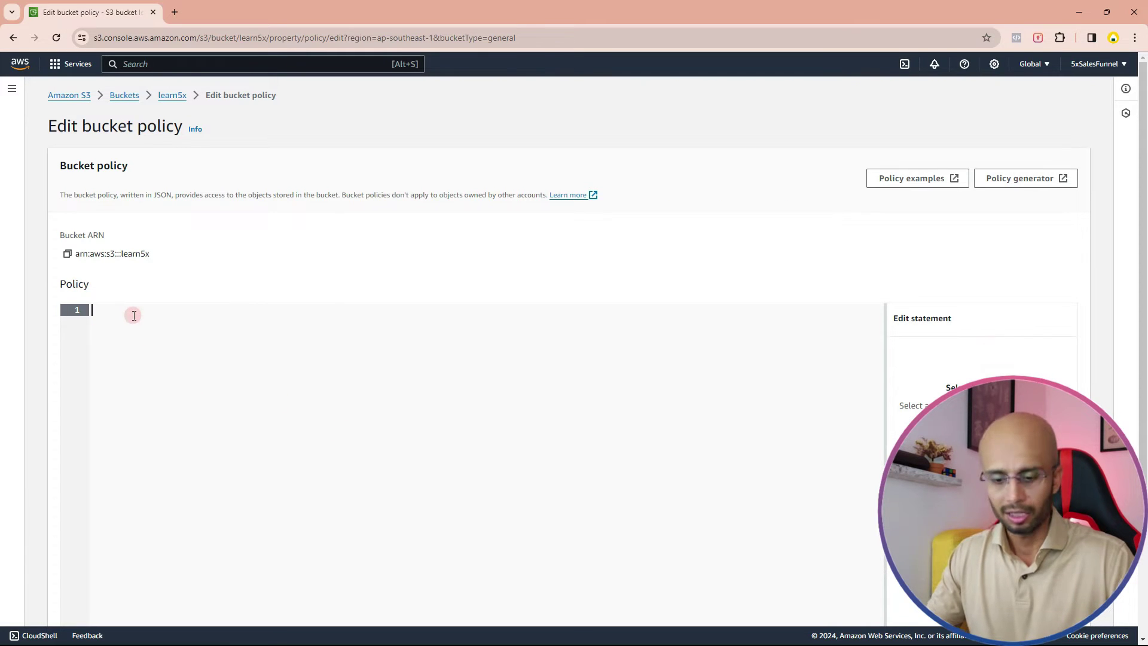
text({     "Version": "2012-10-17",     "Statement": [         {             "Sid": "PublicRead",             "Effect": "Allow",             "Principal": "*",             "Action": [                 "s3:GetObject",                 "s3:GetObjectVersion"             ],             "Resource": "arn:aws:s3:::yourbucketname/*"         }     ] })
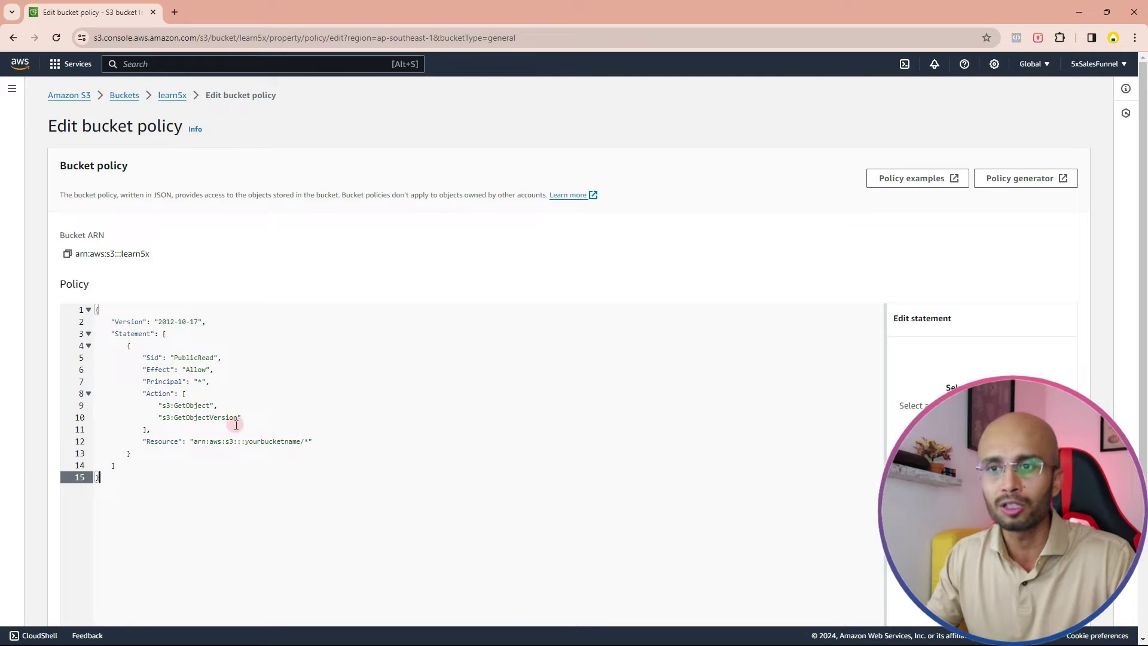
- Replace the yourbucketname placeholder in the policy's Resource ARN with learn5x, save the policy and check it in the bucket's permissions
drag(245, 443, 301, 441)
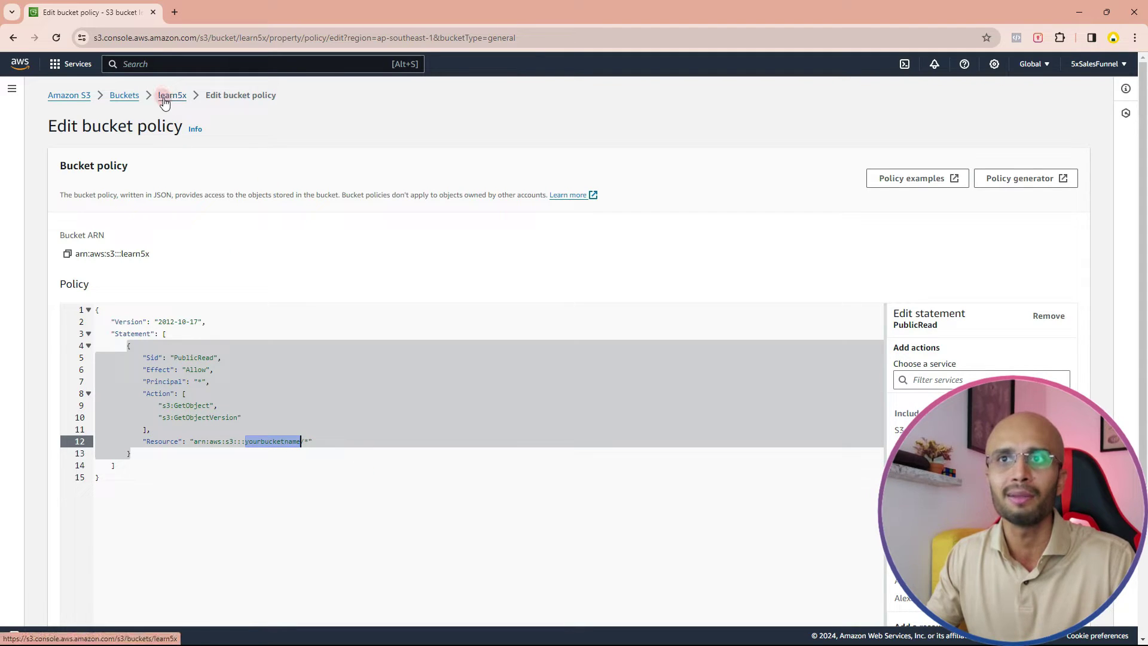
text(learn5x)
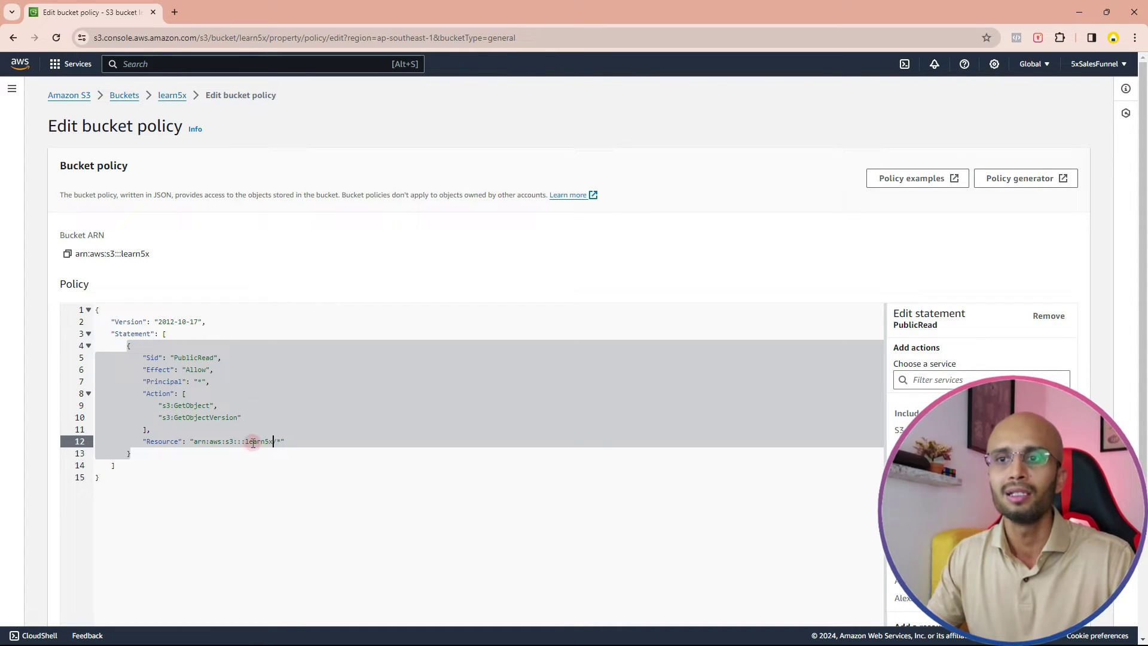
scroll(524, 476, down, 3)
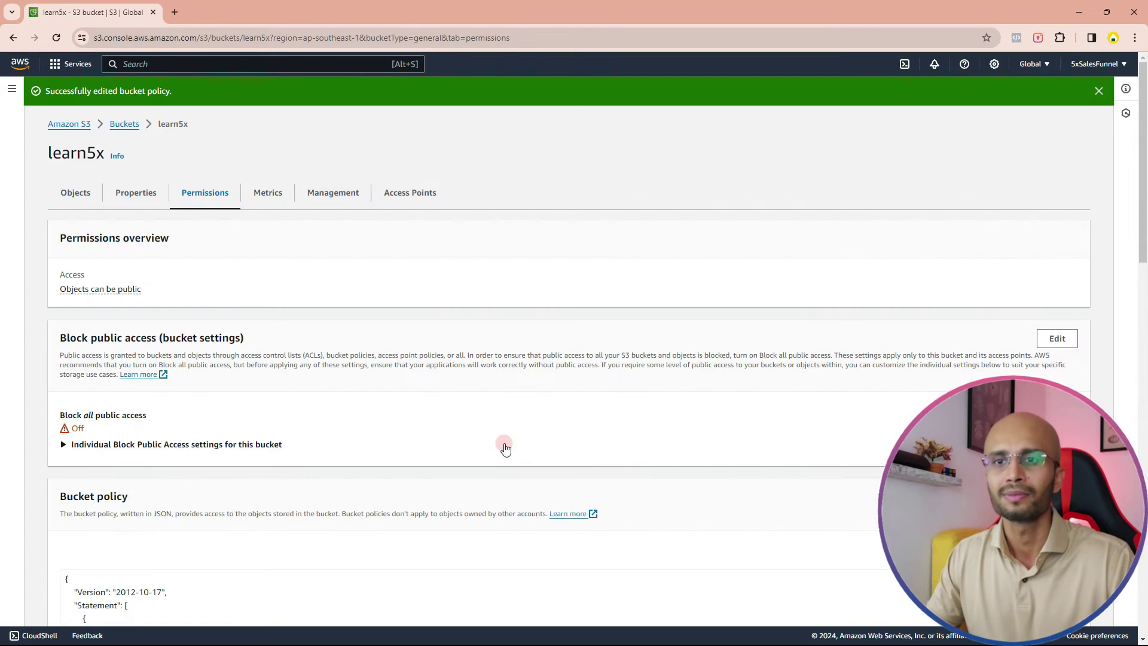
scroll(500, 384, down, 6)
scroll(478, 383, up, 6)
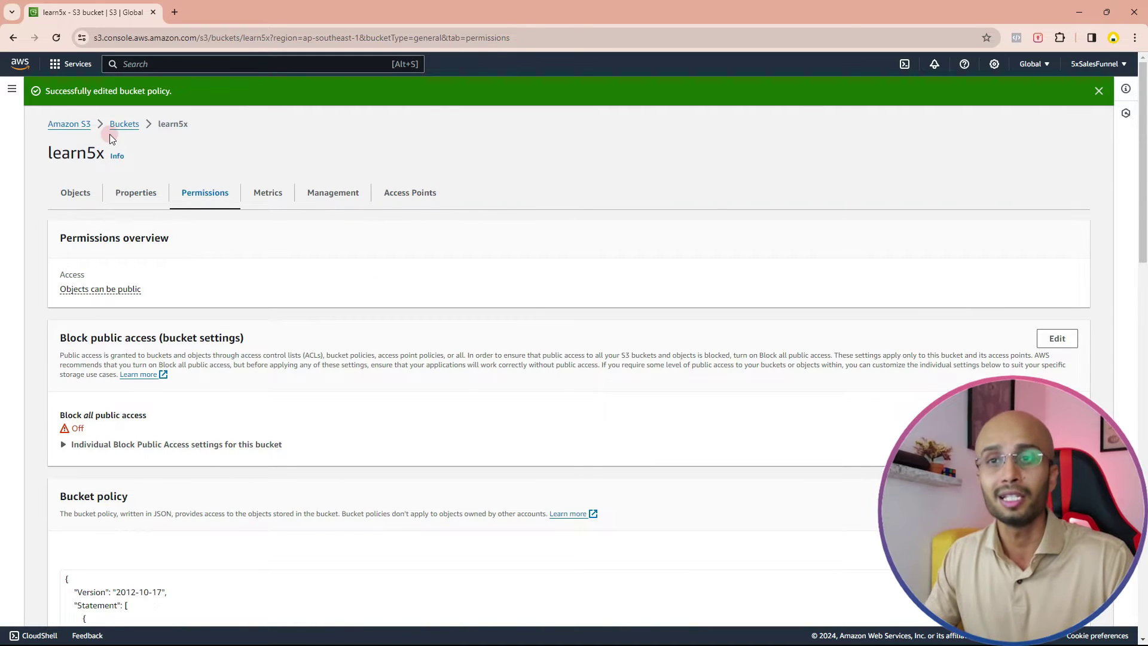
- Return to the bucket list, switch to WordPress and review WP Offload Media's storage provider, connection method and credentials sections
click(125, 128)
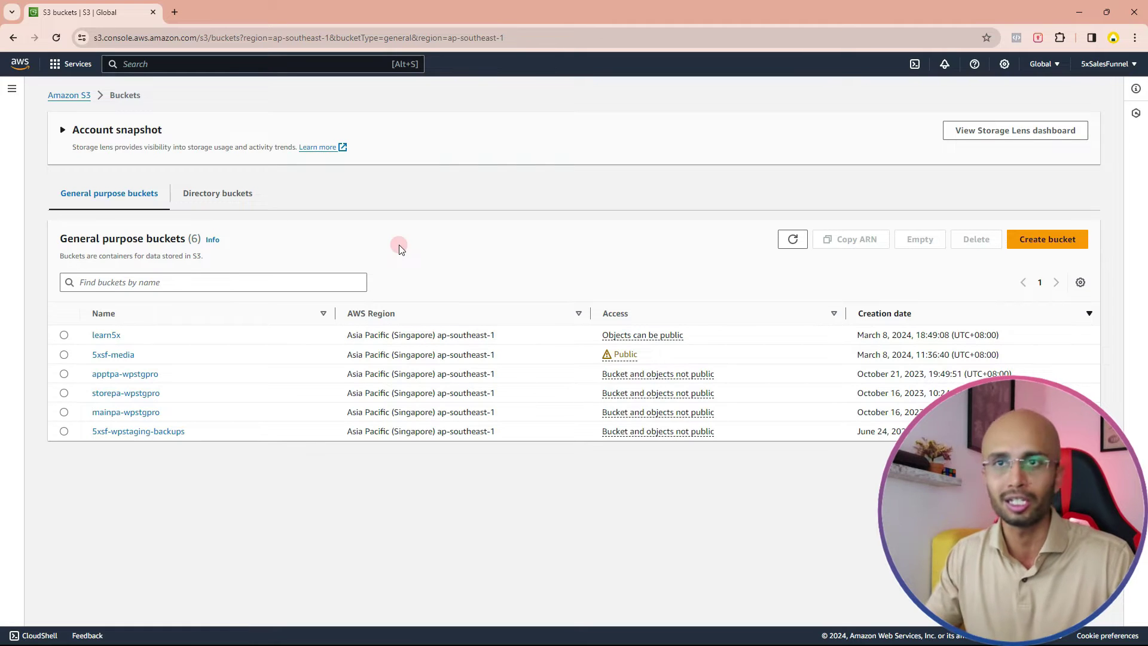
key(alt+Tab)
scroll(688, 289, down, 2)
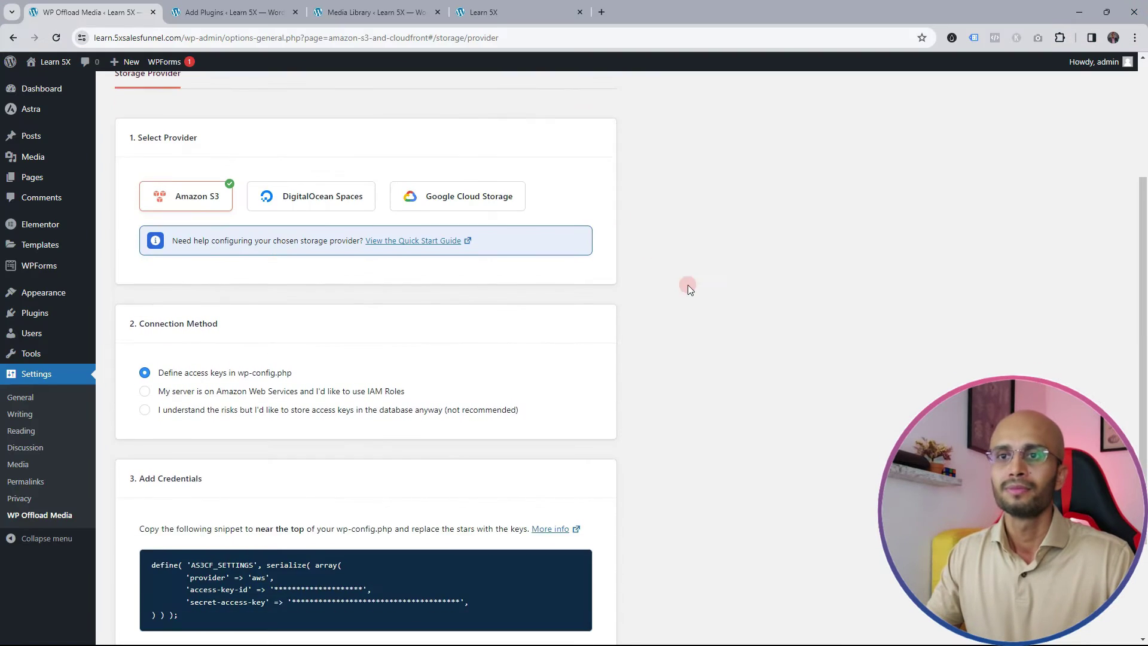
scroll(446, 274, down, 2)
scroll(379, 226, up, 4)
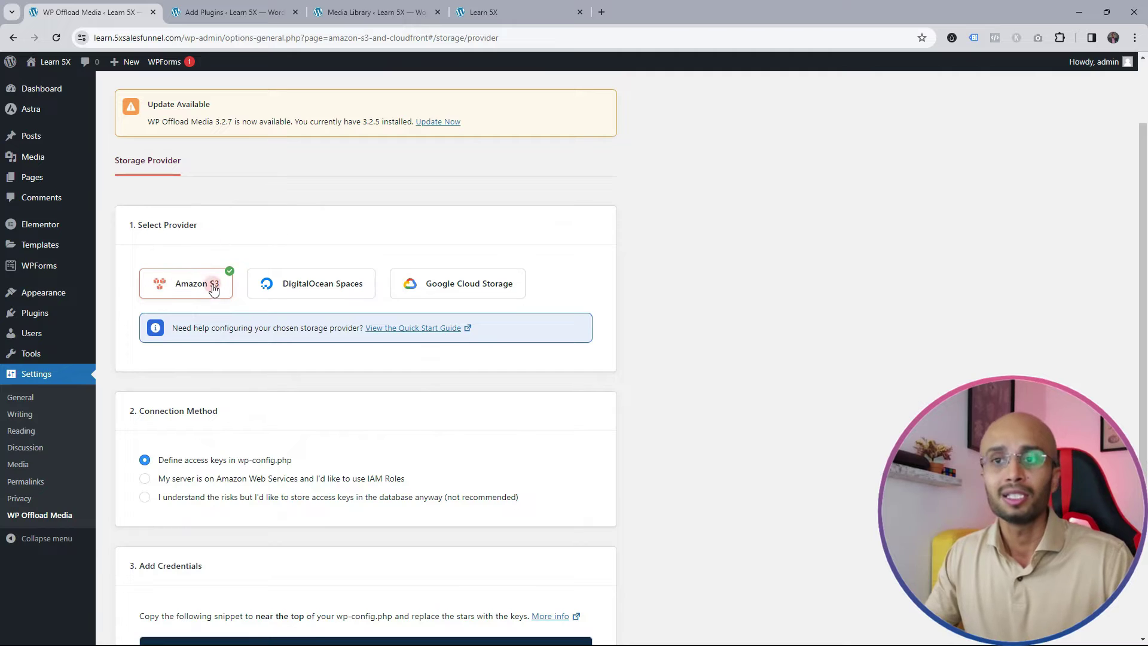
scroll(215, 294, down, 2)
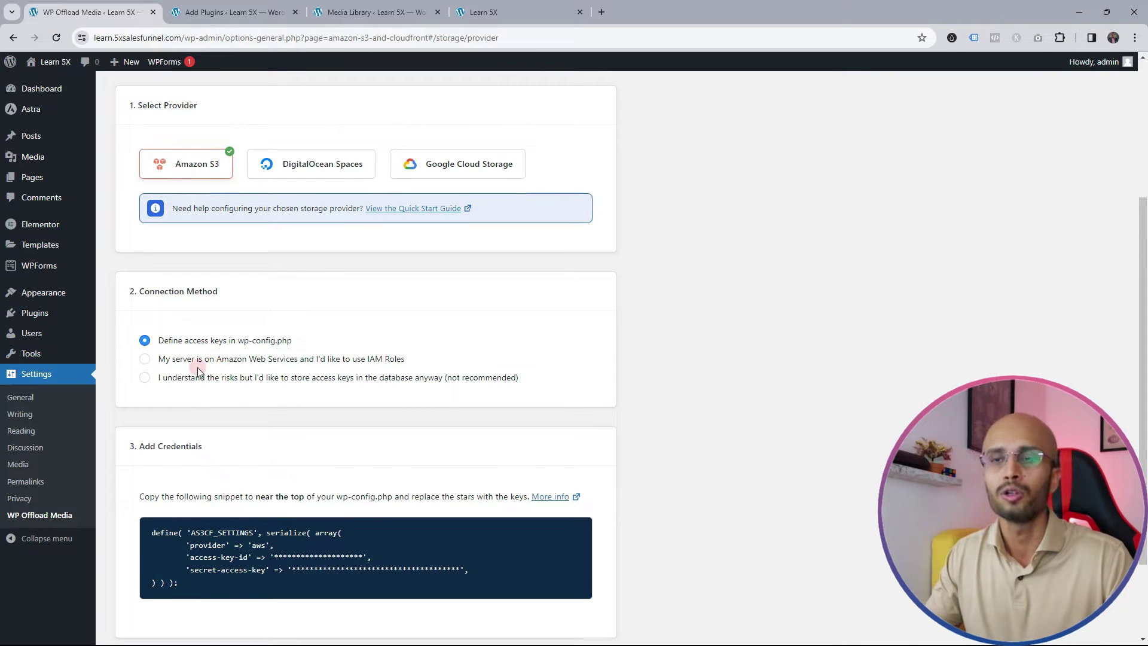
- Switch back to the AWS console, find the IAM service and open its list of users
key(alt+Tab)
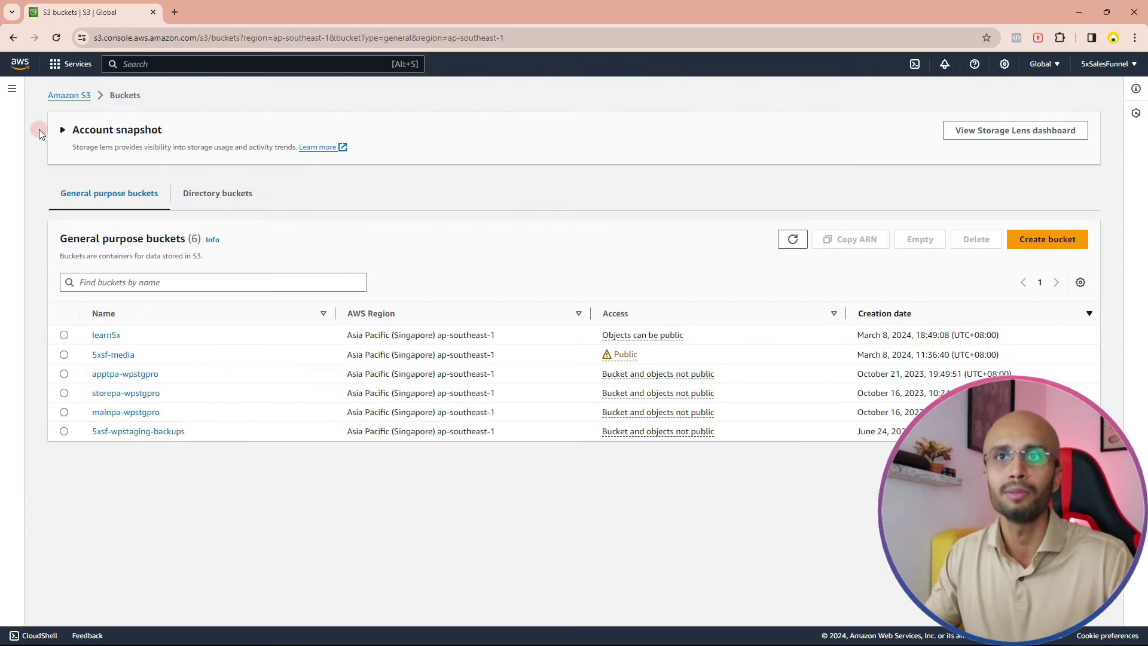
click(20, 66)
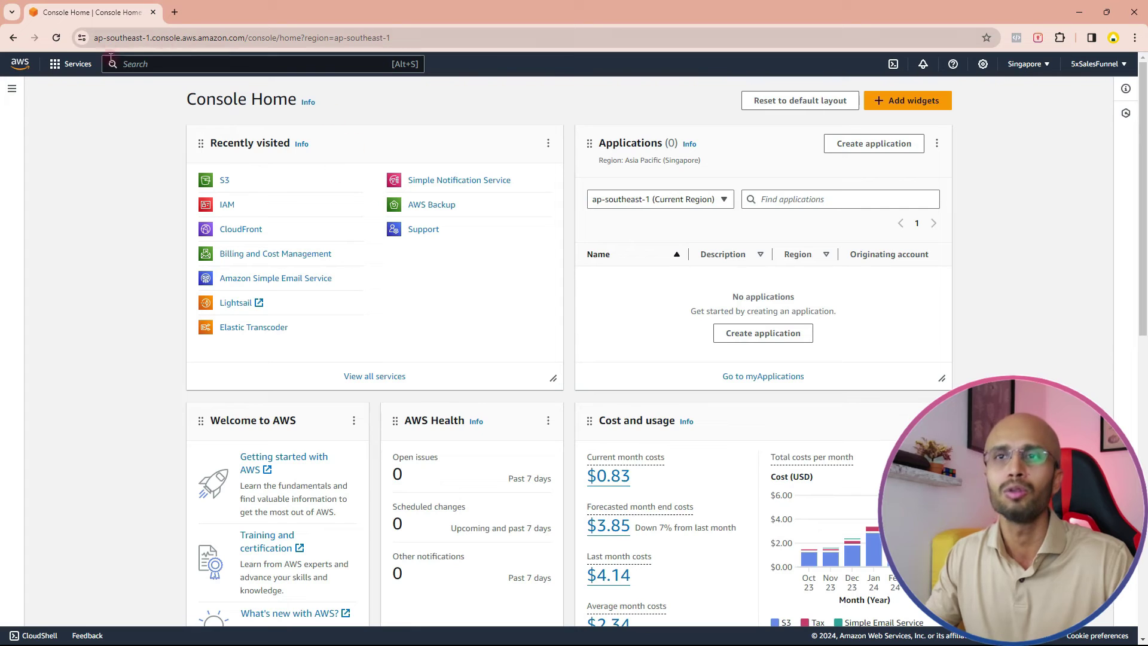
text(iam)
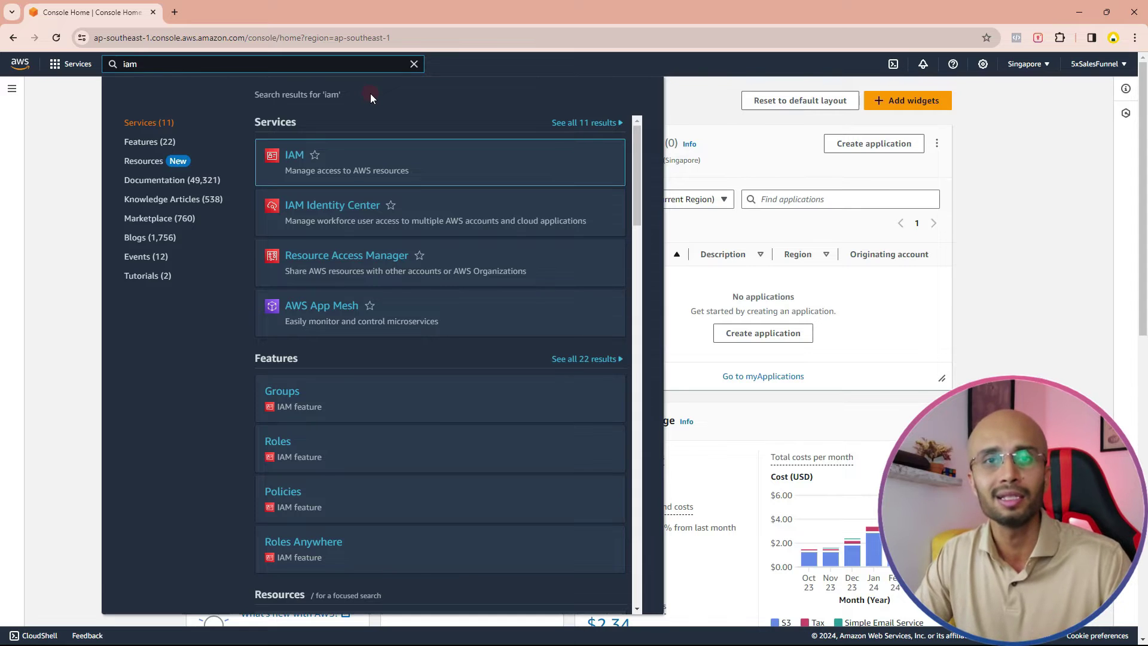
click(294, 155)
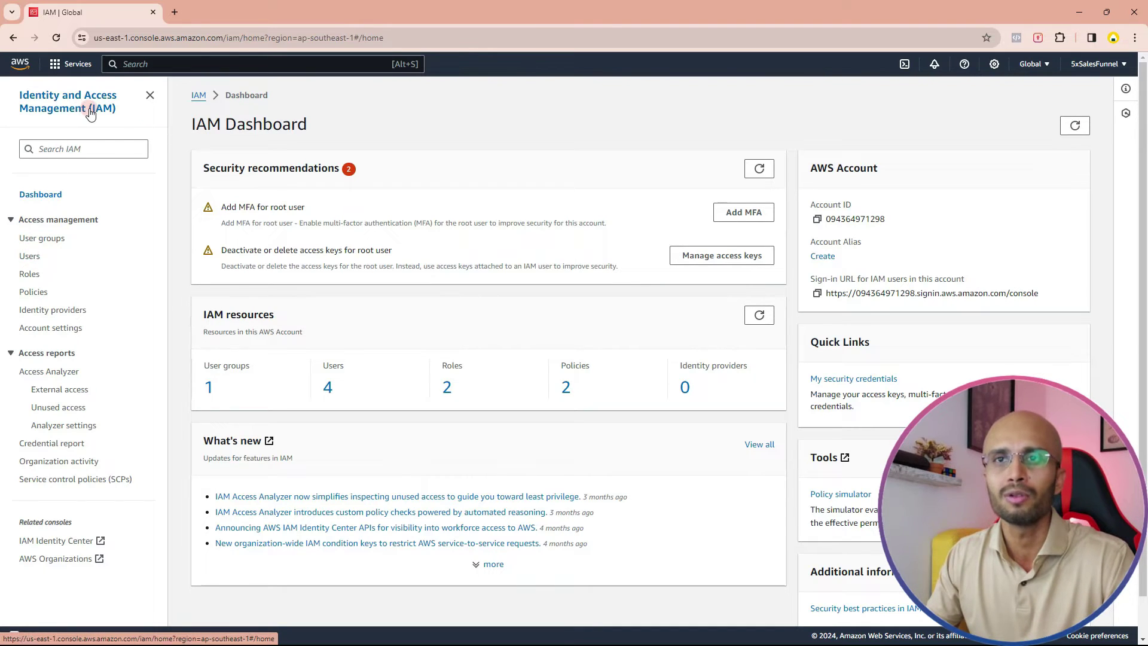
click(28, 258)
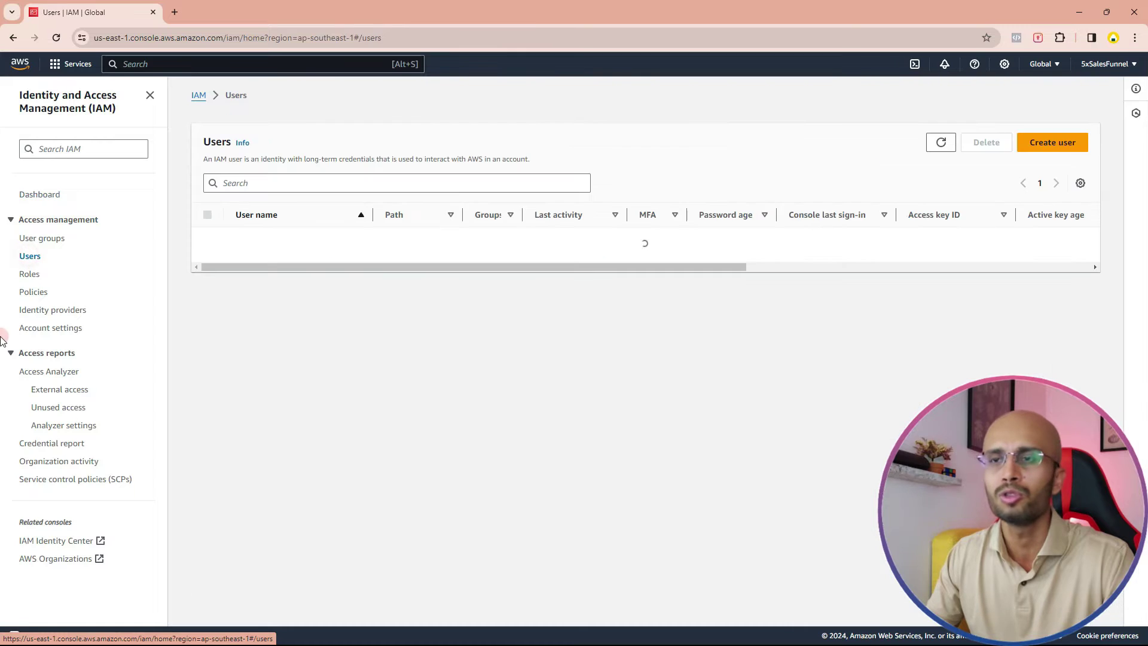
click(376, 302)
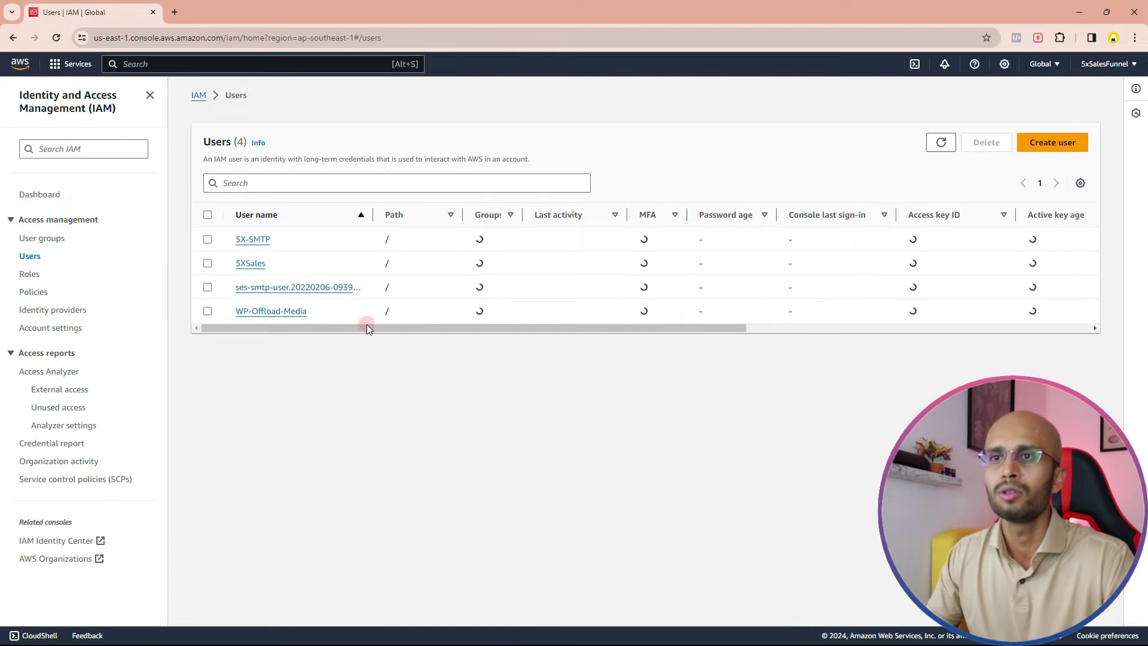
click(242, 312)
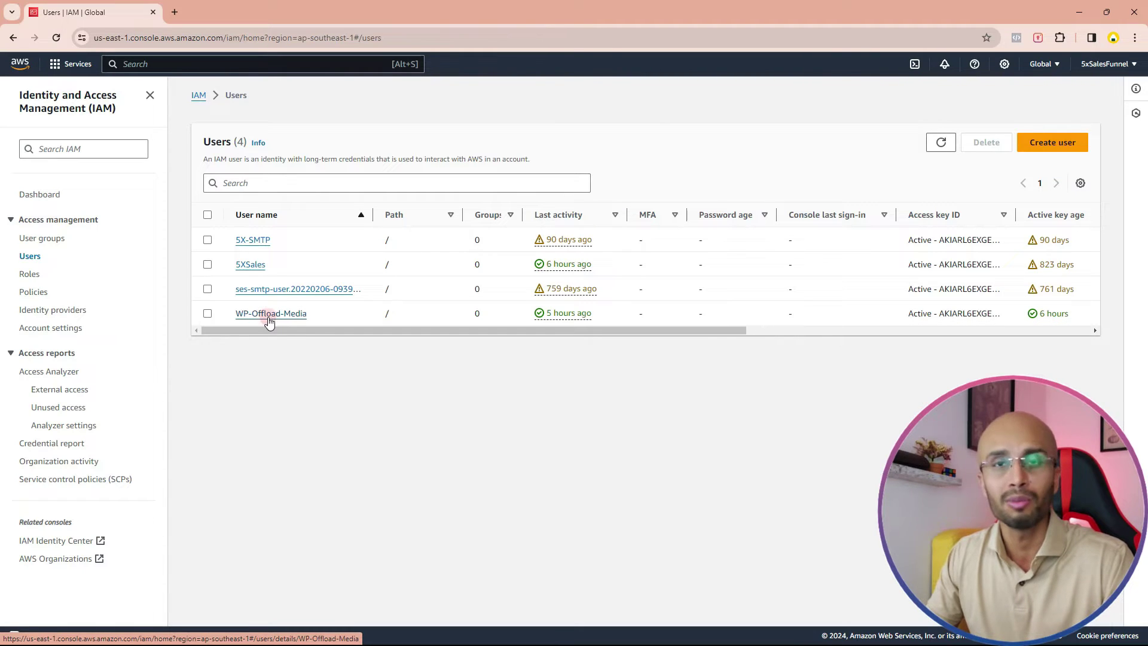
- Start creating an IAM user and try to continue with the user name Learn5x WP Offload
click(1049, 145)
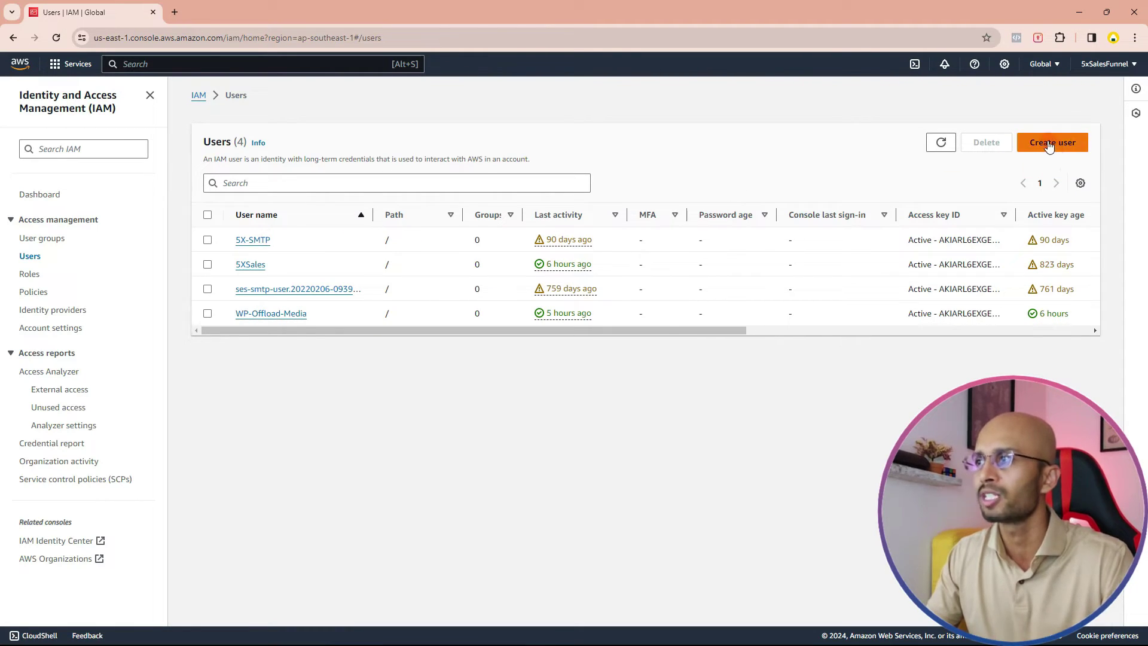
click(260, 229)
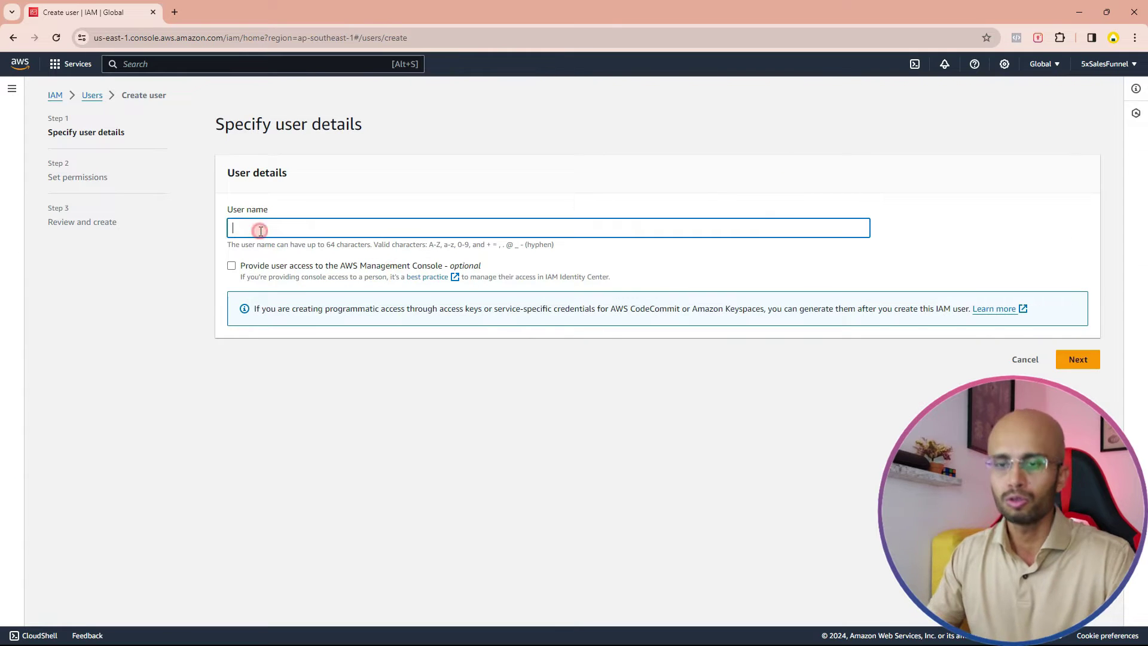
text(Learn5x)
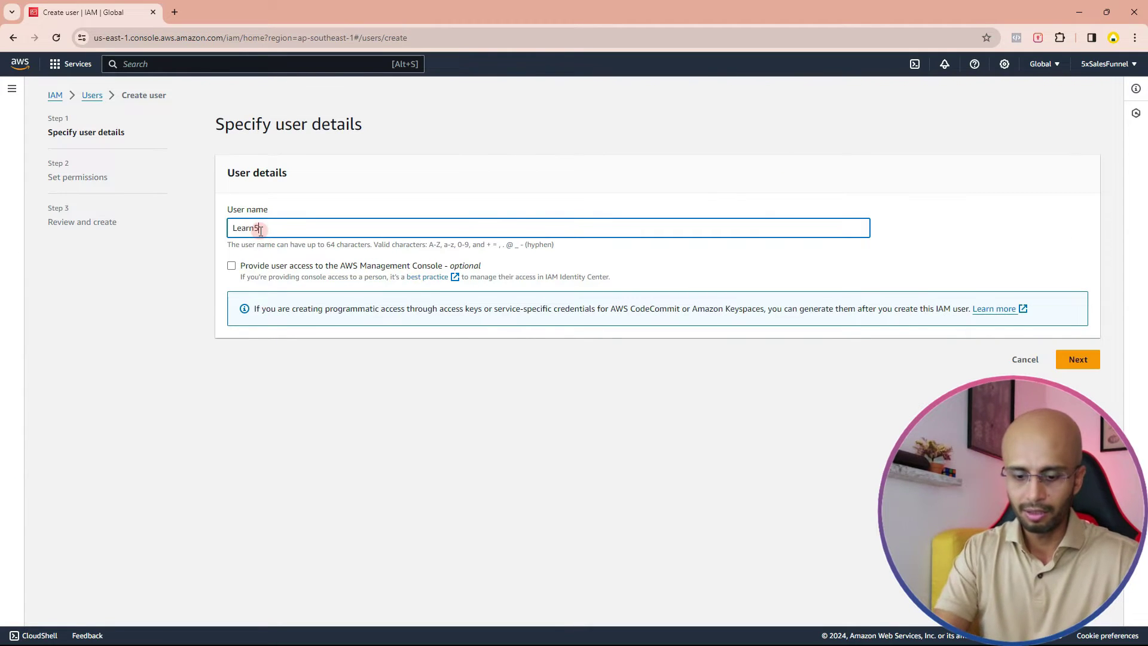
text( WP)
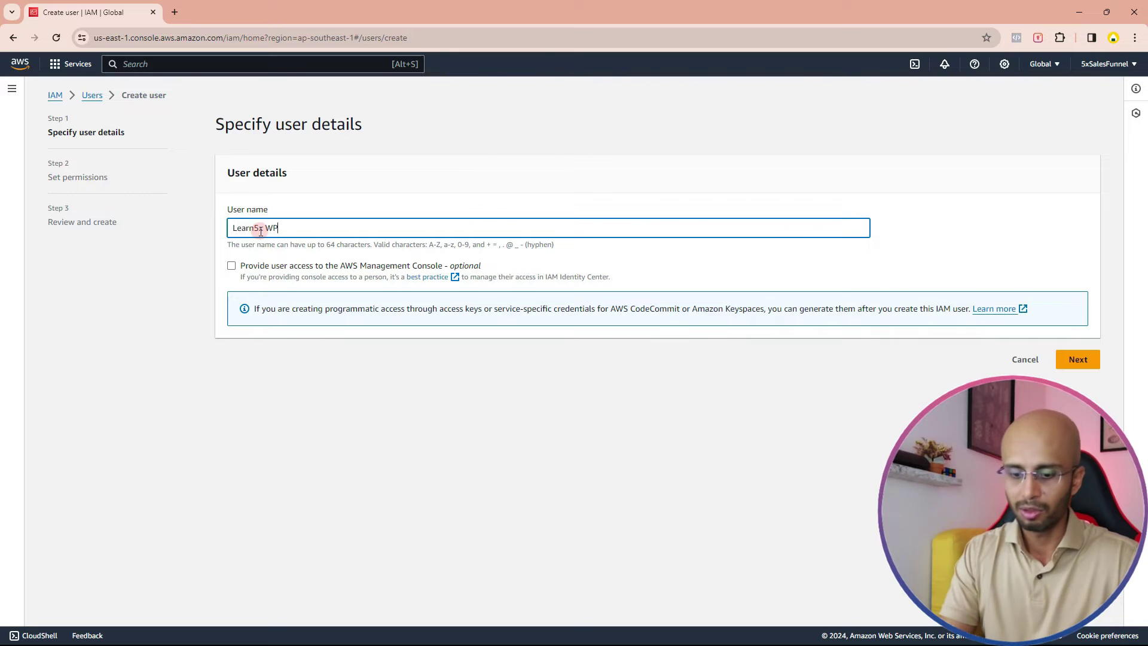
text( Offload)
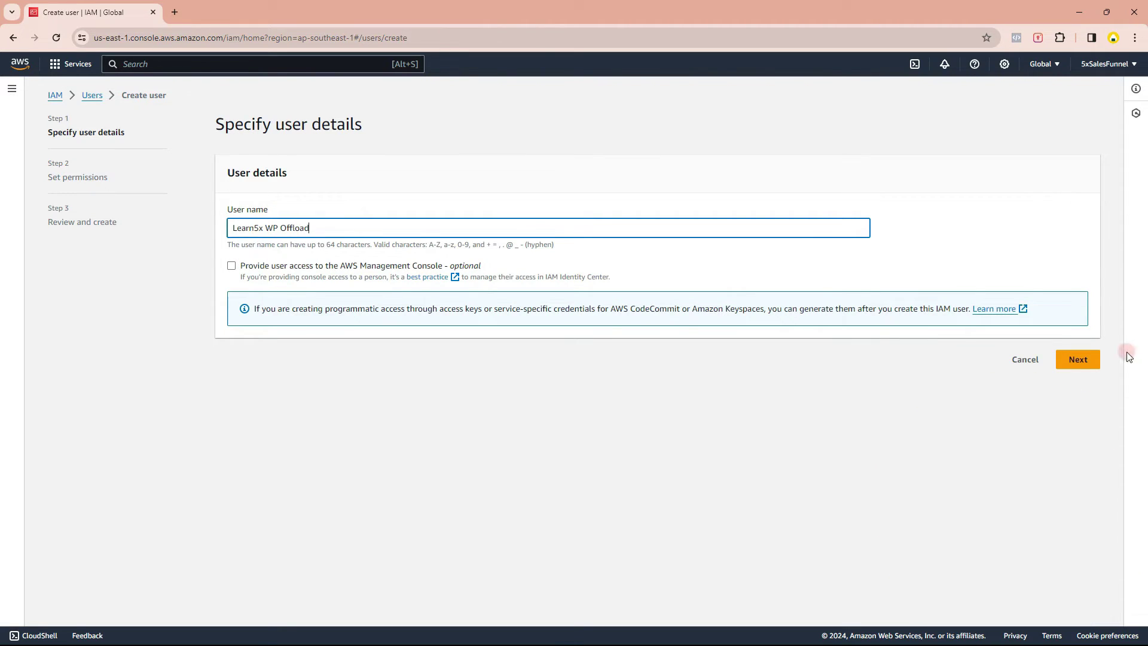
click(1079, 360)
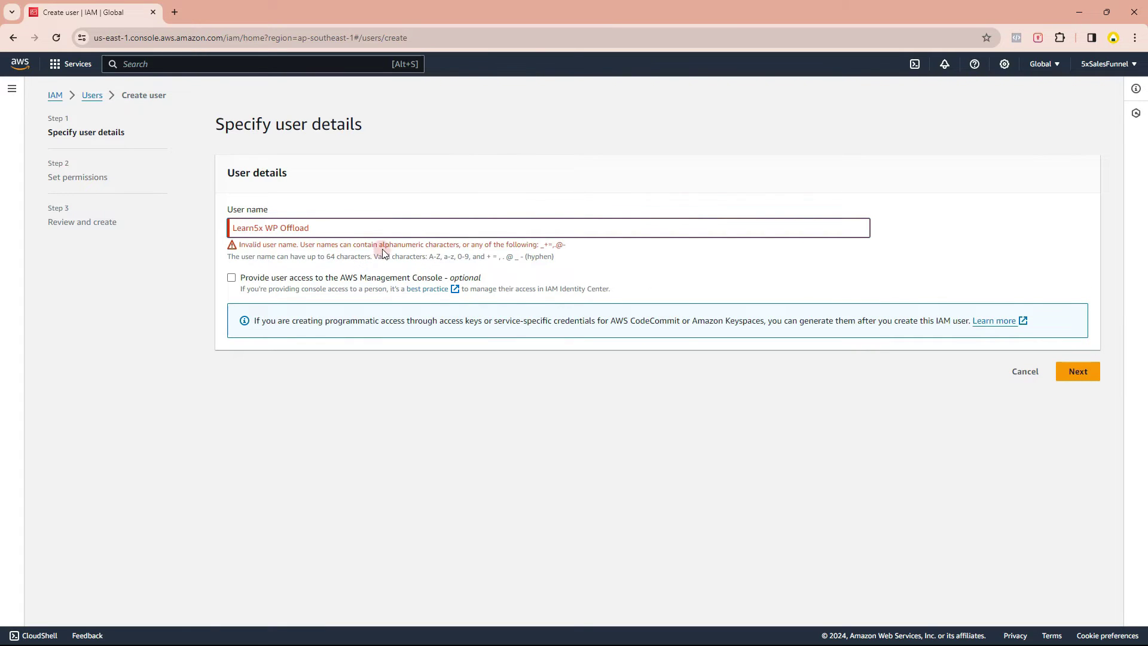
- Change the user name to Learn5x_WP_Offload, using underscores instead of spaces, and continue to the permissions
drag(286, 230, 280, 230)
key(BackSpace)
text(_WP_)
click(1074, 360)
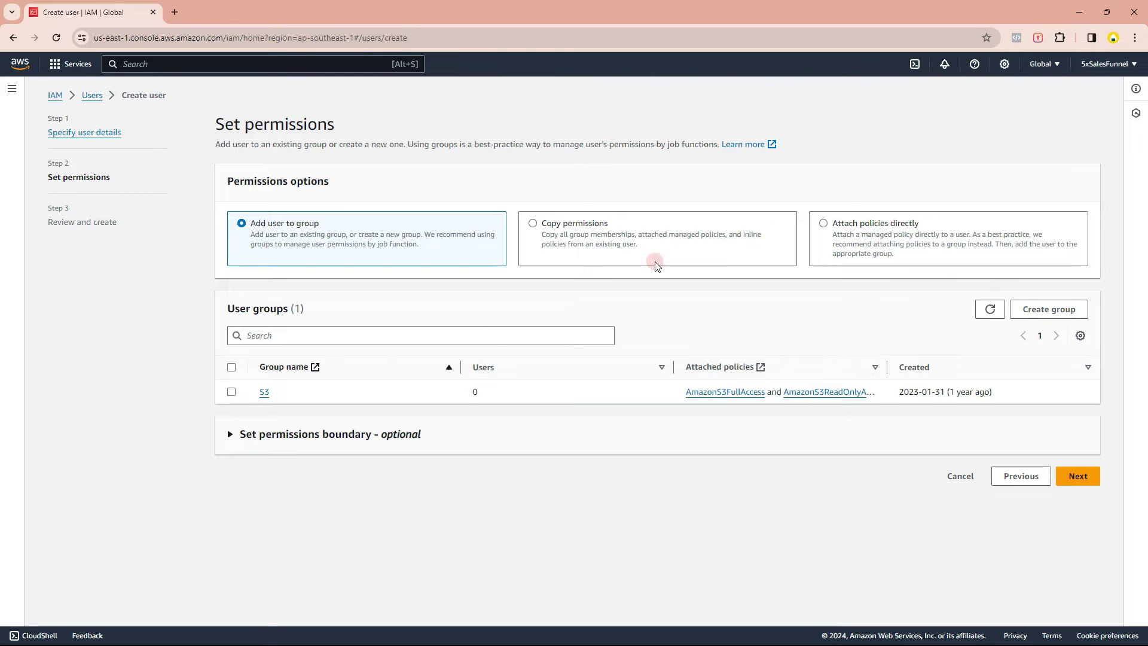
- Attach the AmazonS3FullAccess policy directly to the new user and create the user
click(824, 224)
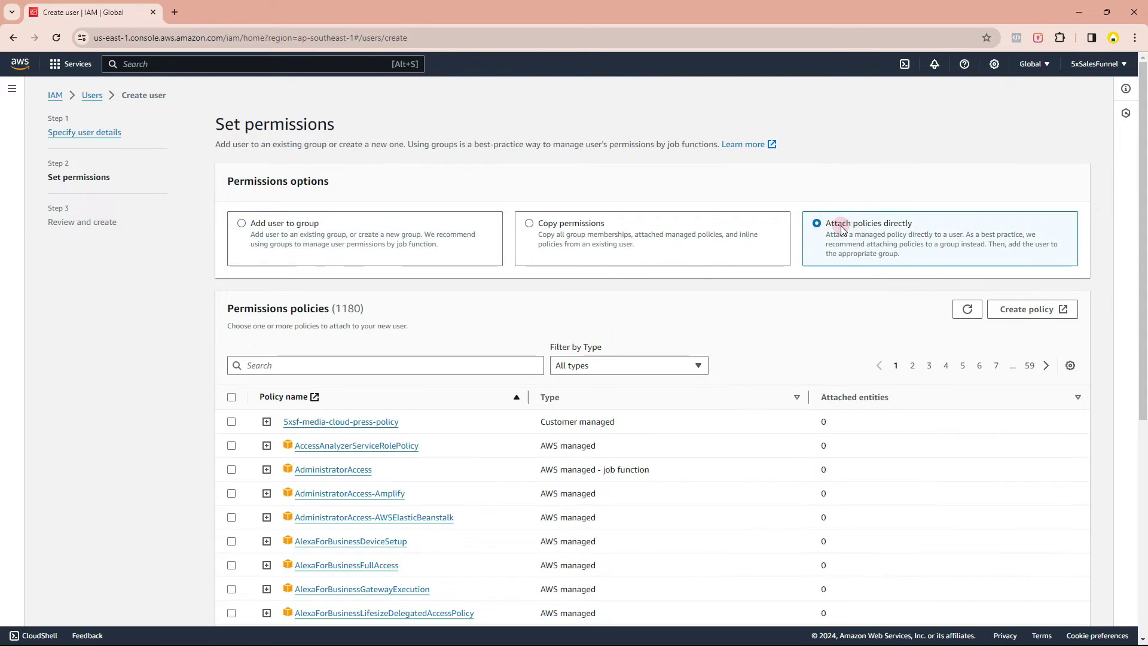
scroll(269, 260, down, 2)
click(269, 248)
text(s3full)
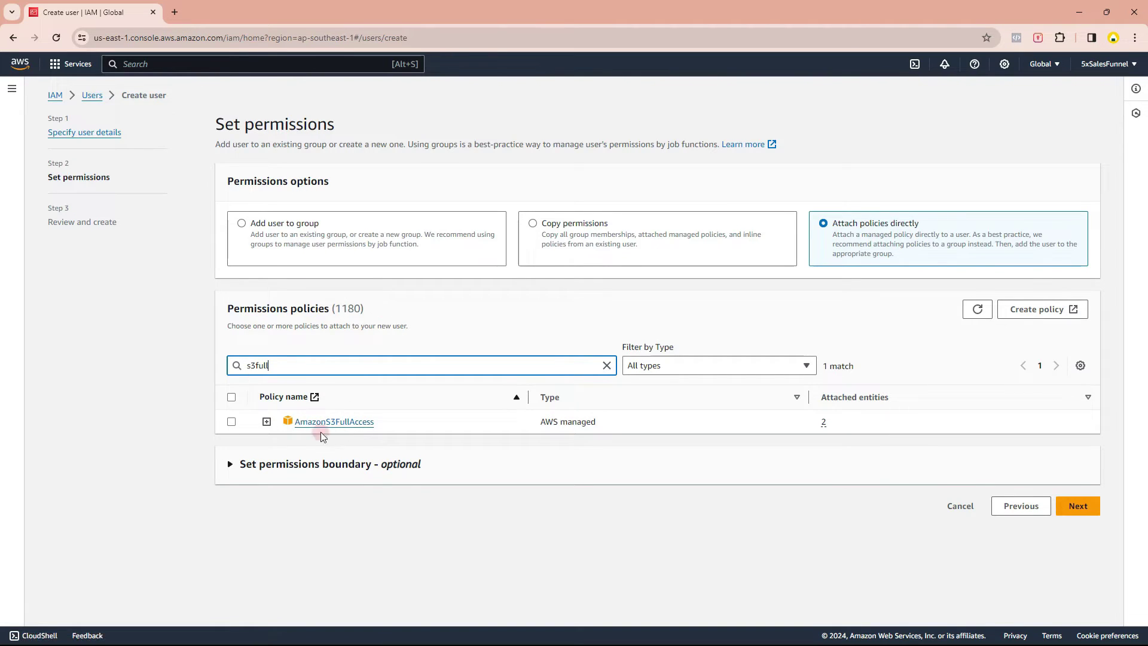
click(232, 422)
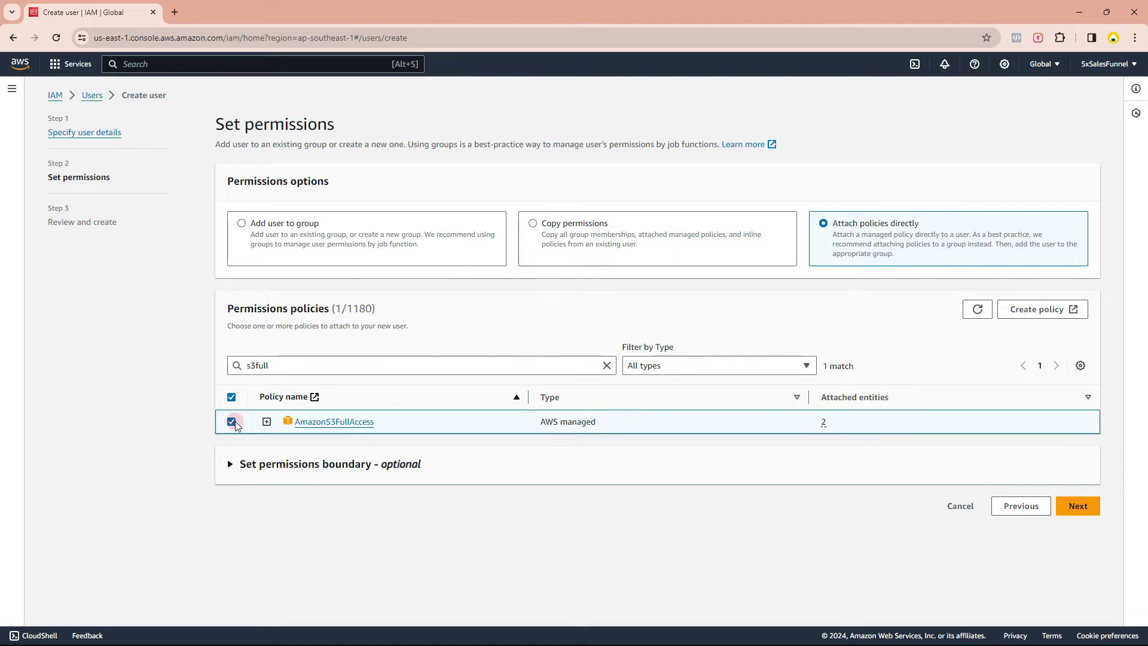
click(1078, 507)
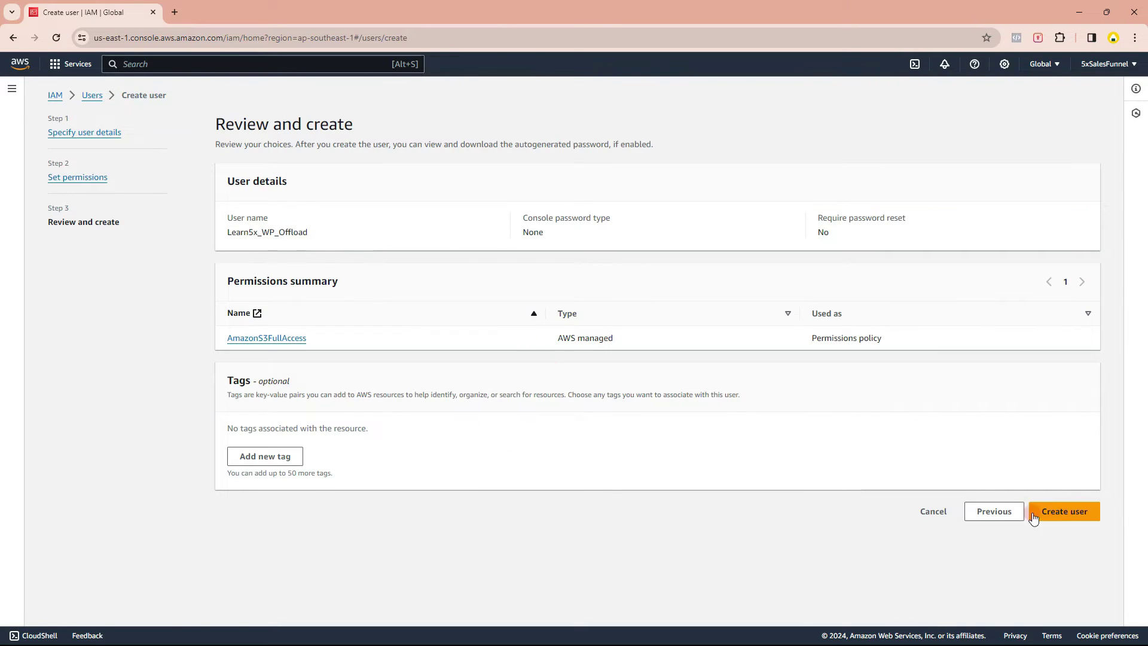
click(1054, 516)
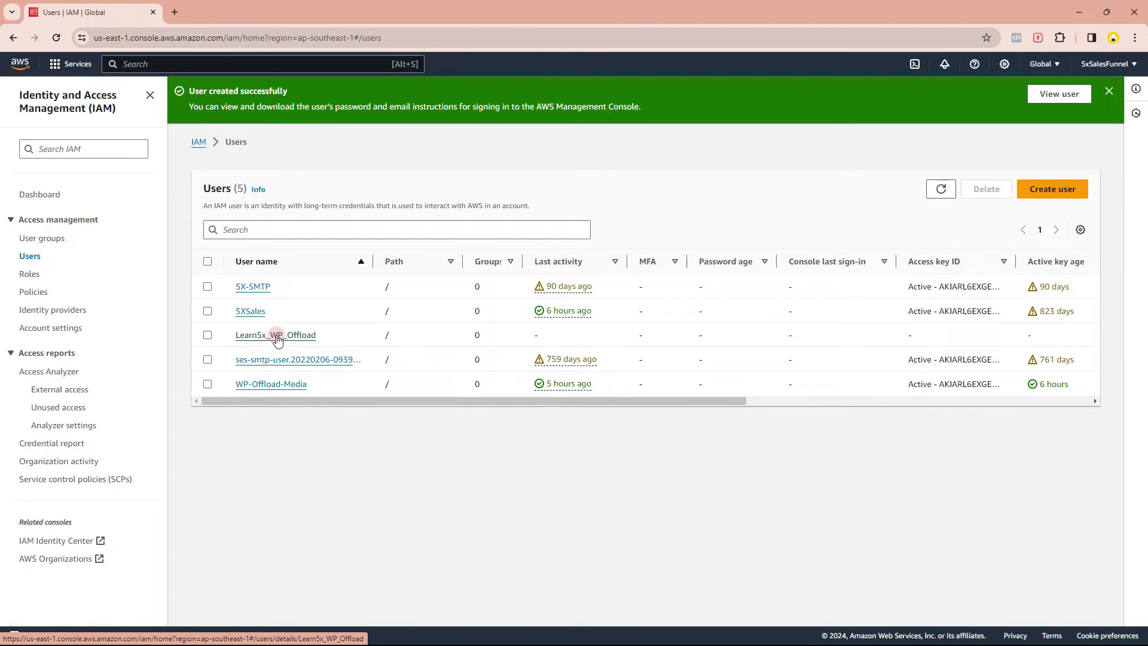
- Create an access key for the Learn5x_WP_Offload user with the use case Application running outside AWS and no description tag
click(276, 335)
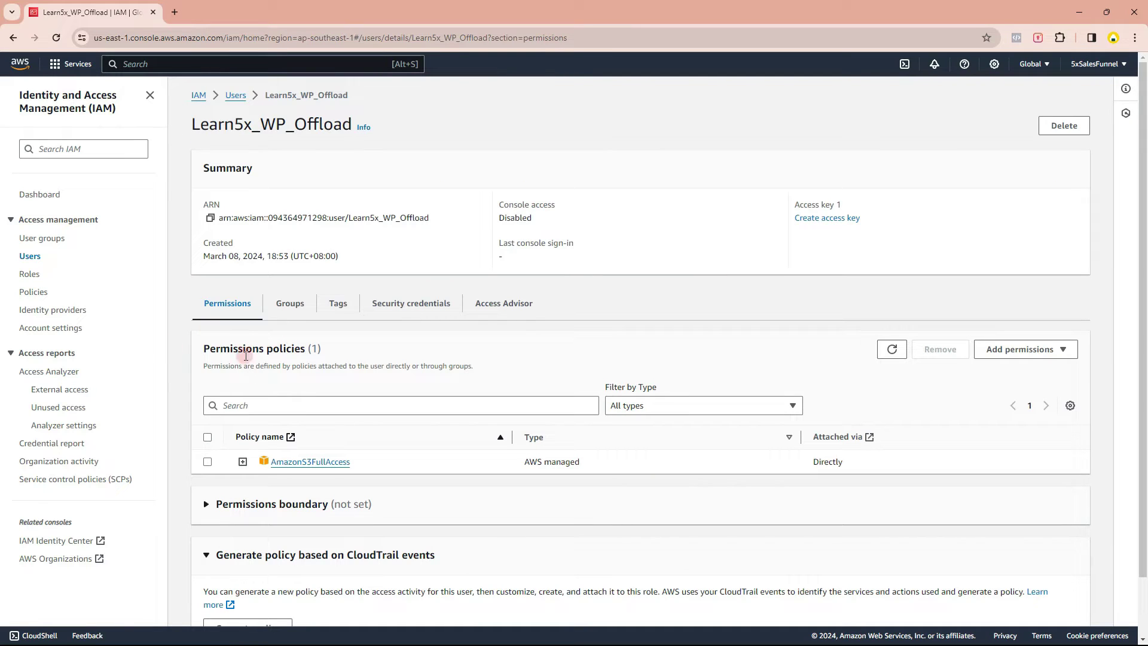
click(406, 309)
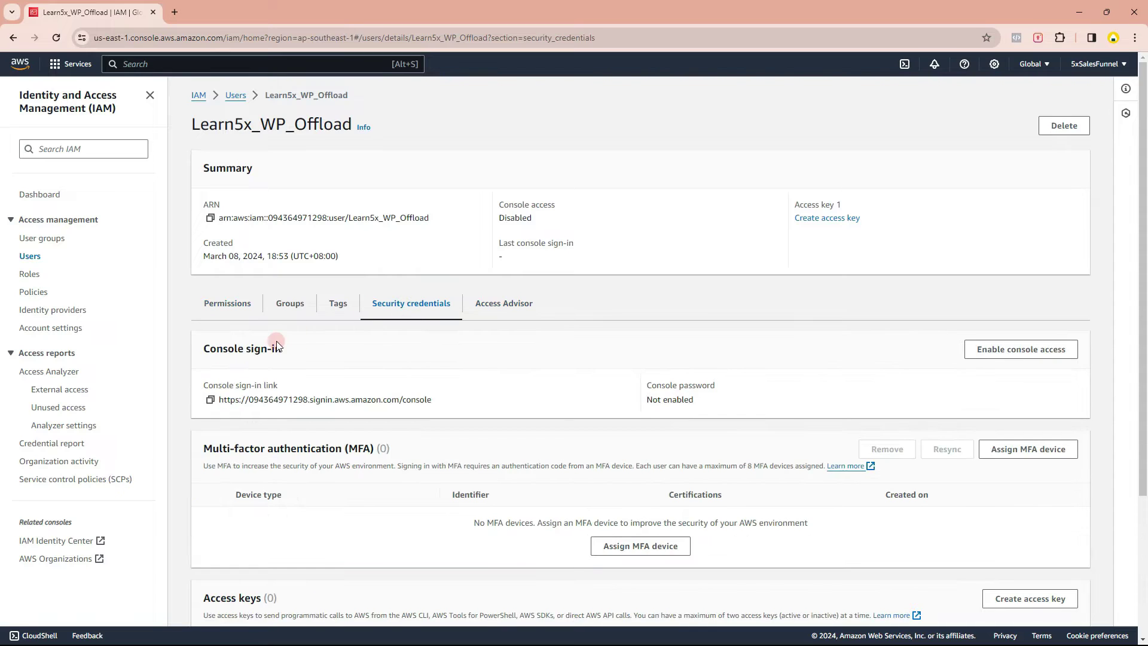
scroll(524, 320, down, 5)
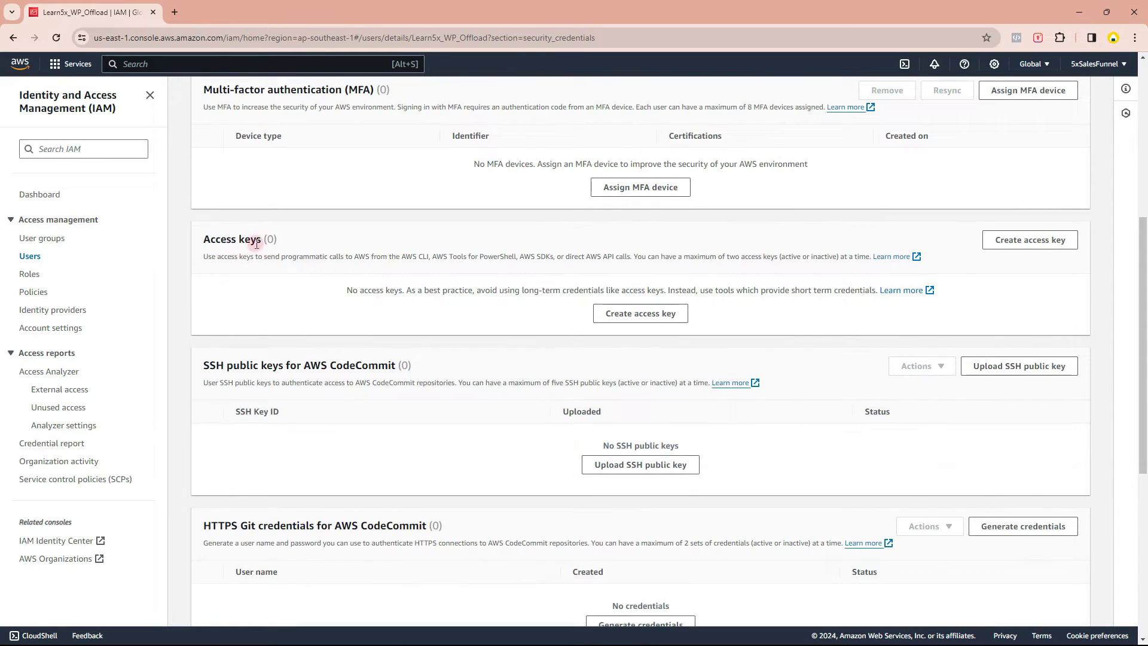
click(640, 314)
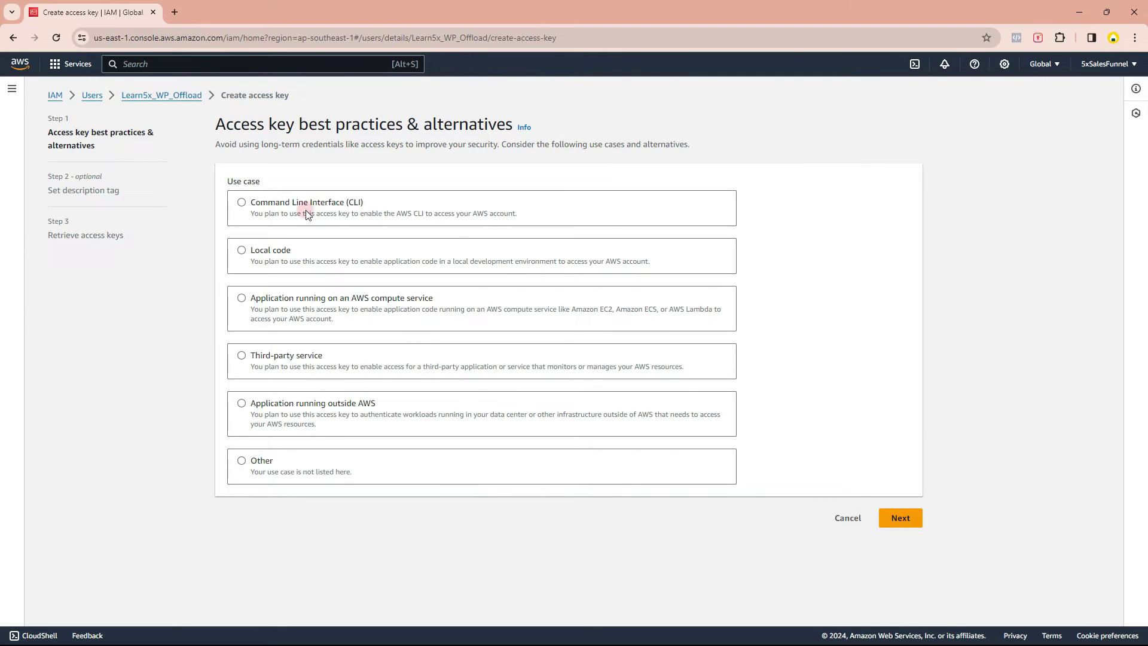
click(241, 403)
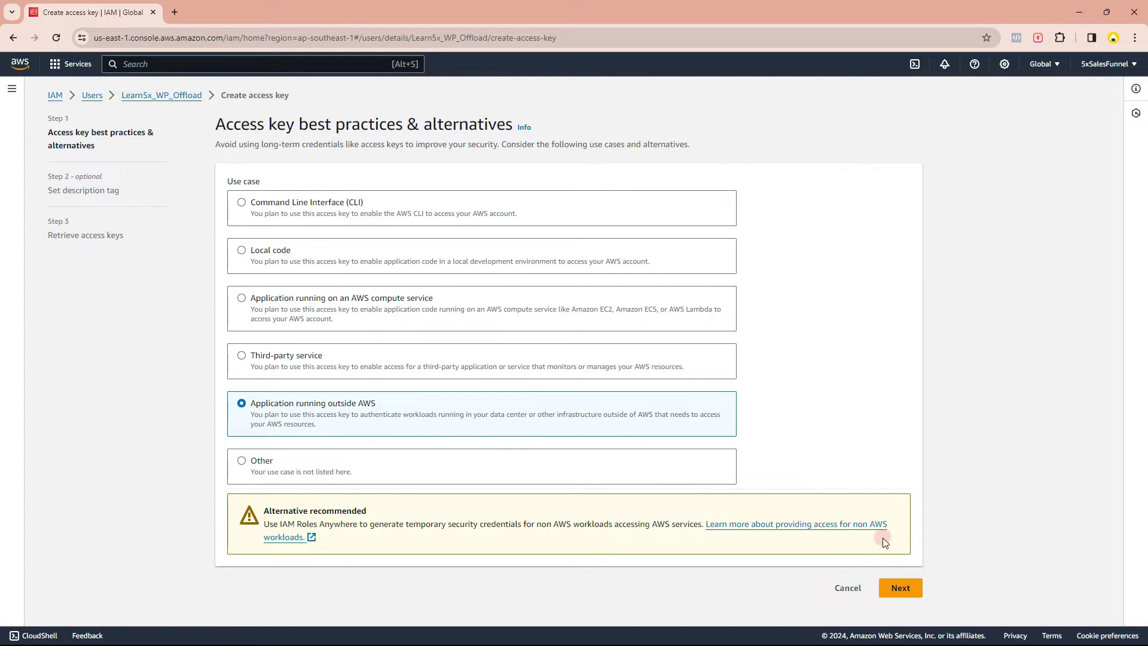
click(900, 588)
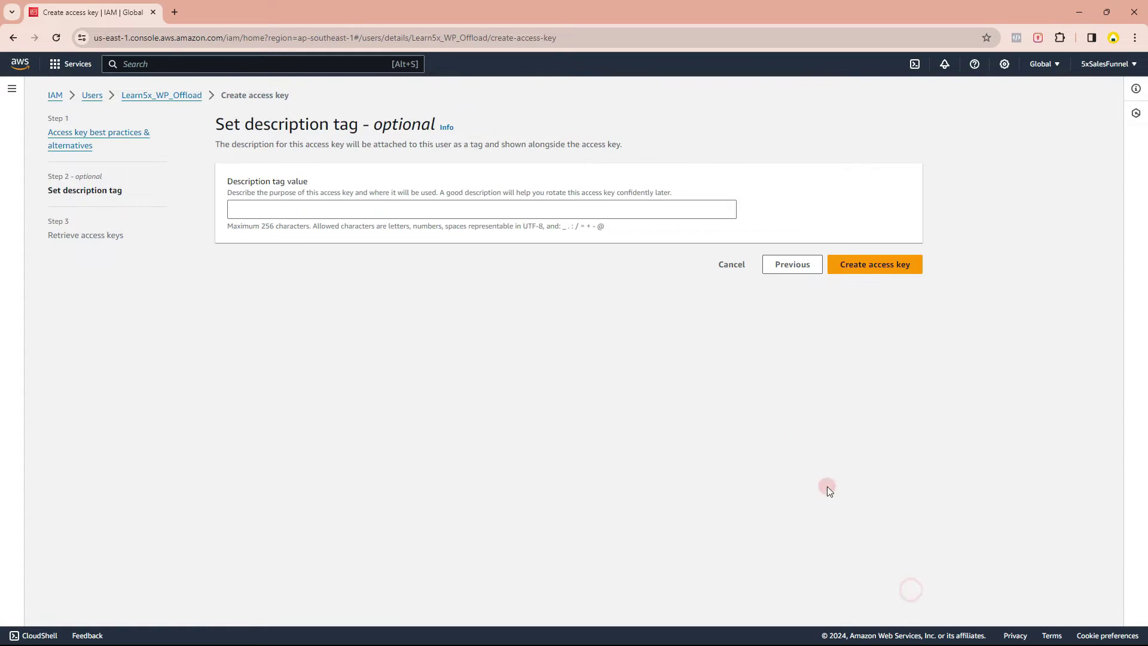
click(876, 270)
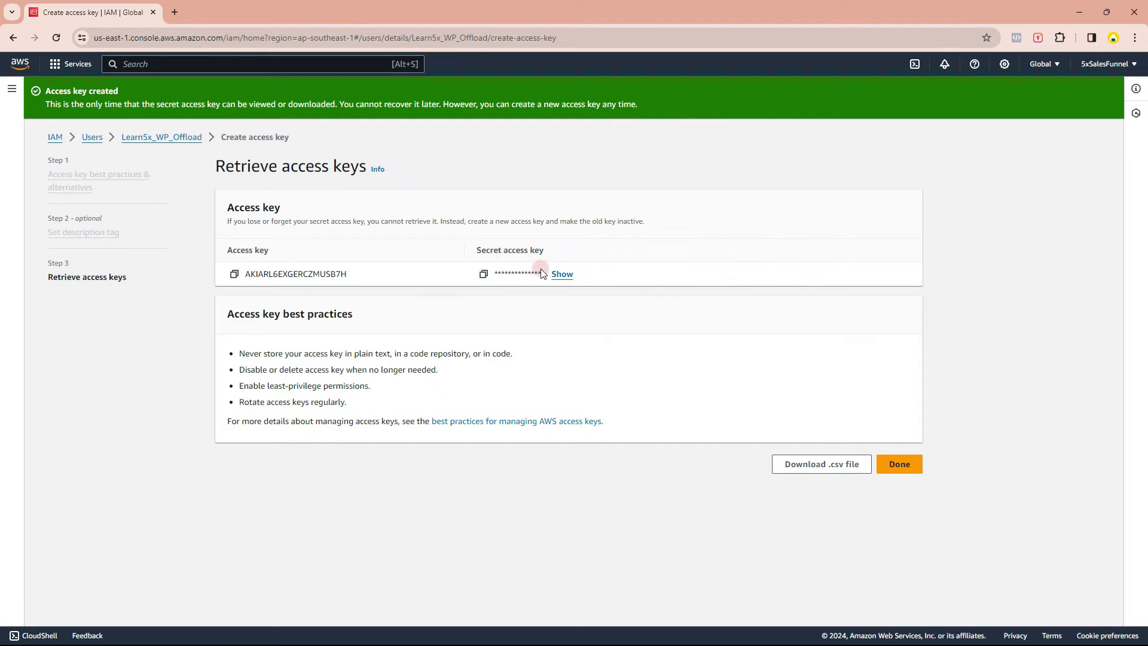
- Reveal the secret access key, copy the access key ID and switch to the WP Offload Media settings in WordPress
click(565, 274)
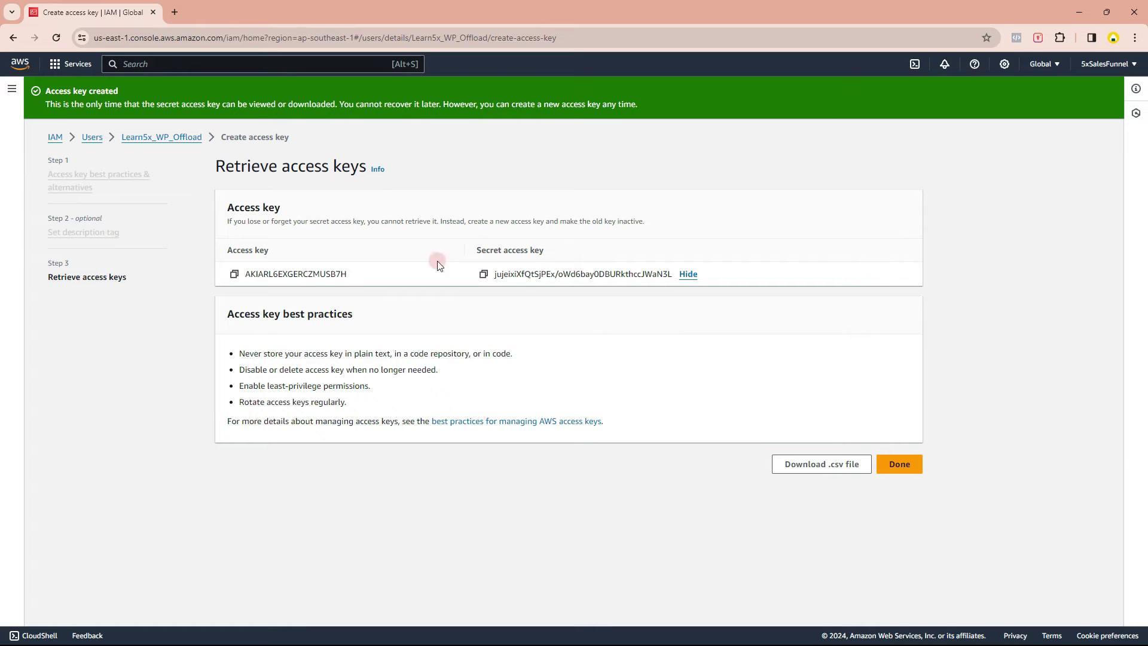
click(234, 274)
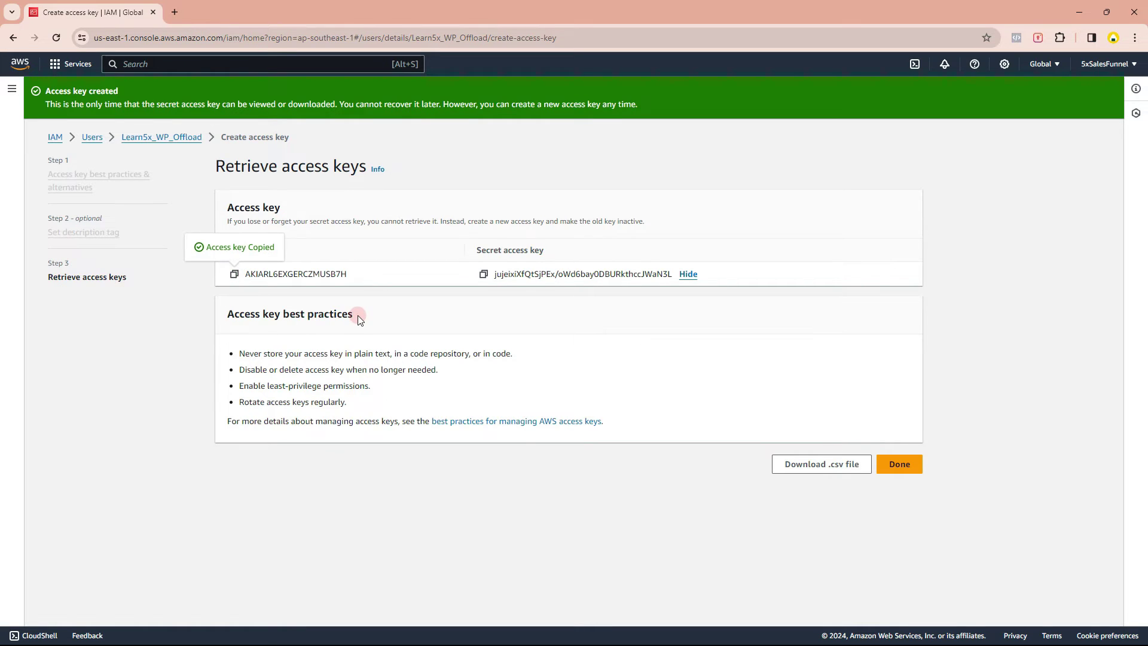
key(alt+Tab)
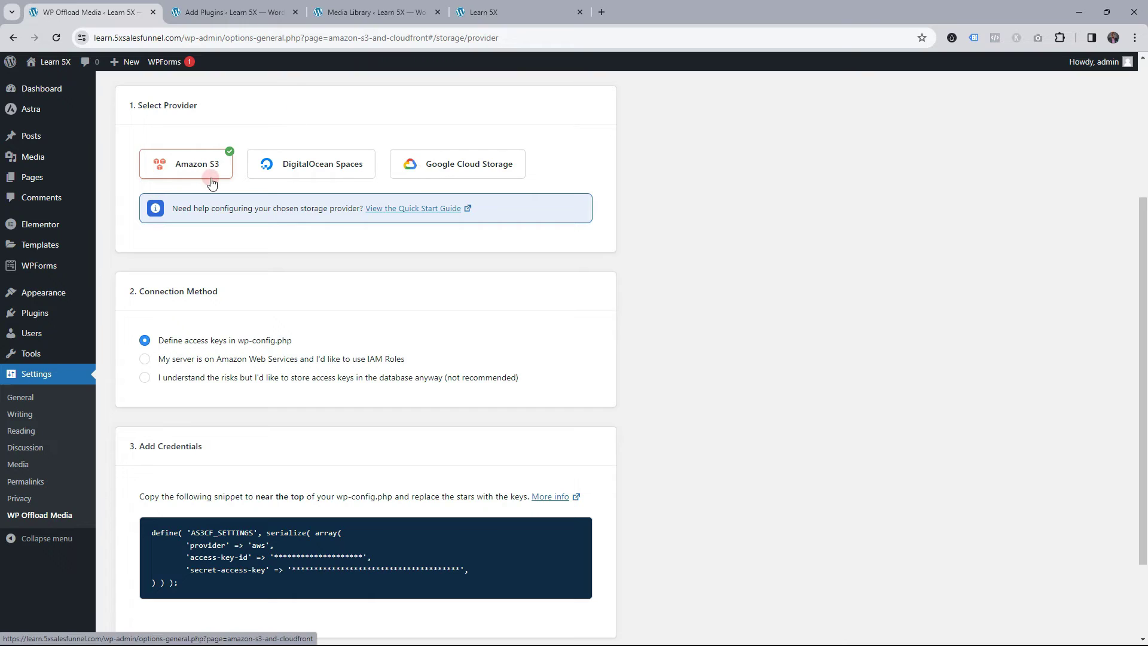
- Compare the connection methods and choose to store the access keys in the database
scroll(224, 191, down, 2)
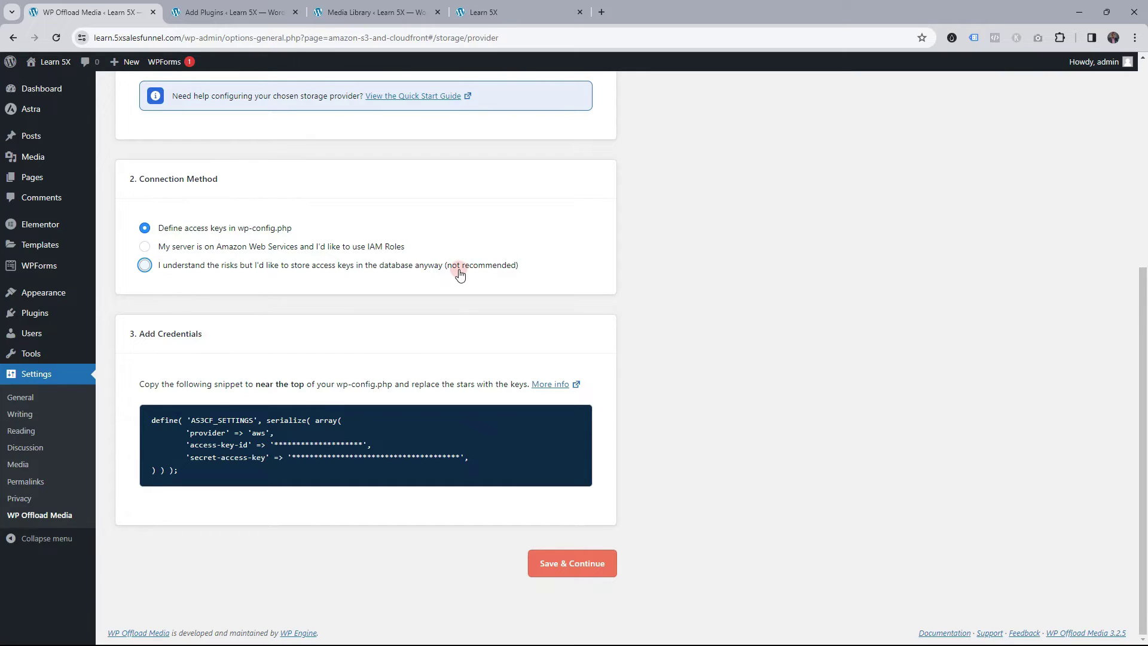
click(144, 265)
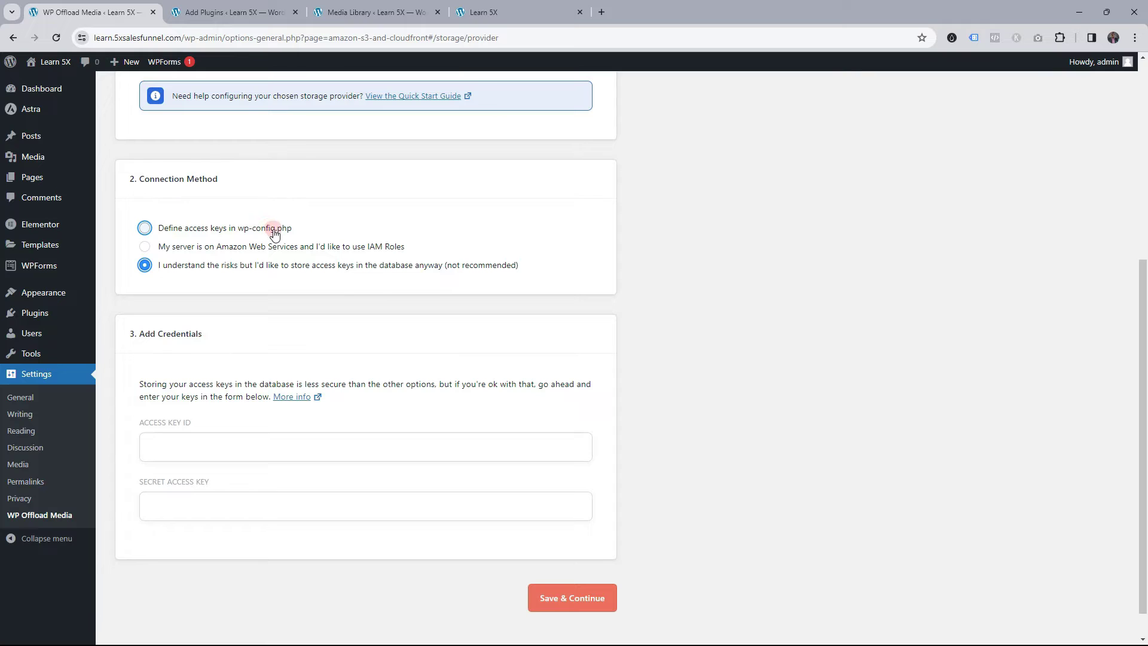
click(145, 228)
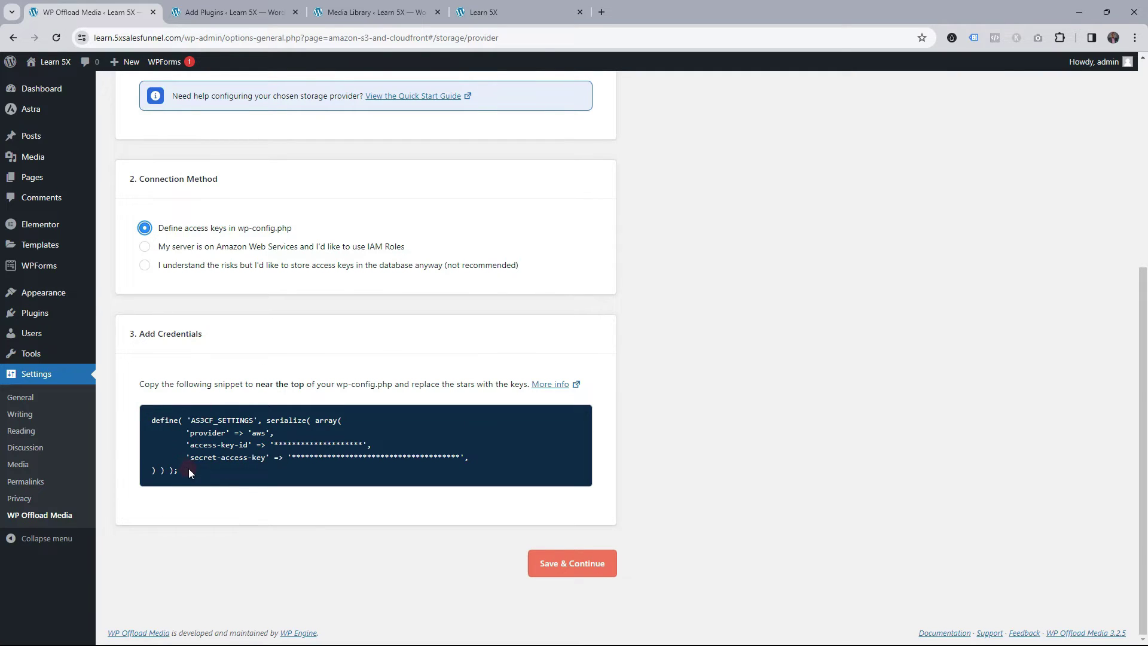
click(145, 265)
- Fill in the credentials by pasting the access key ID and the secret access key copied from the AWS console
scroll(185, 291, down, 1)
click(216, 413)
key(ctrl+v)
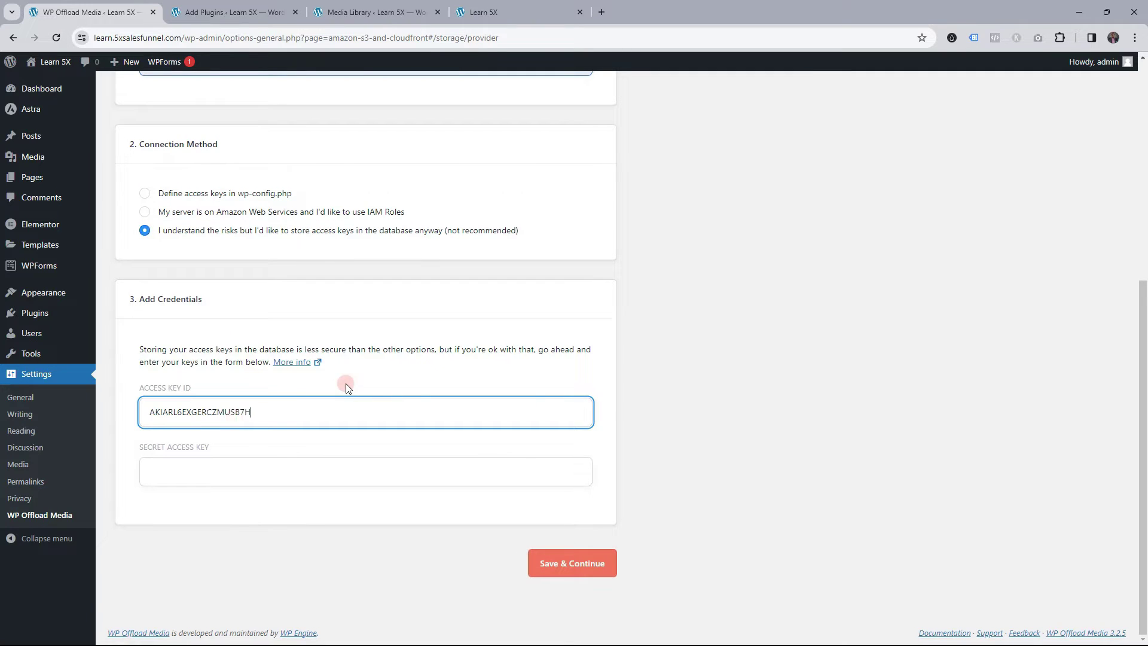
click(227, 470)
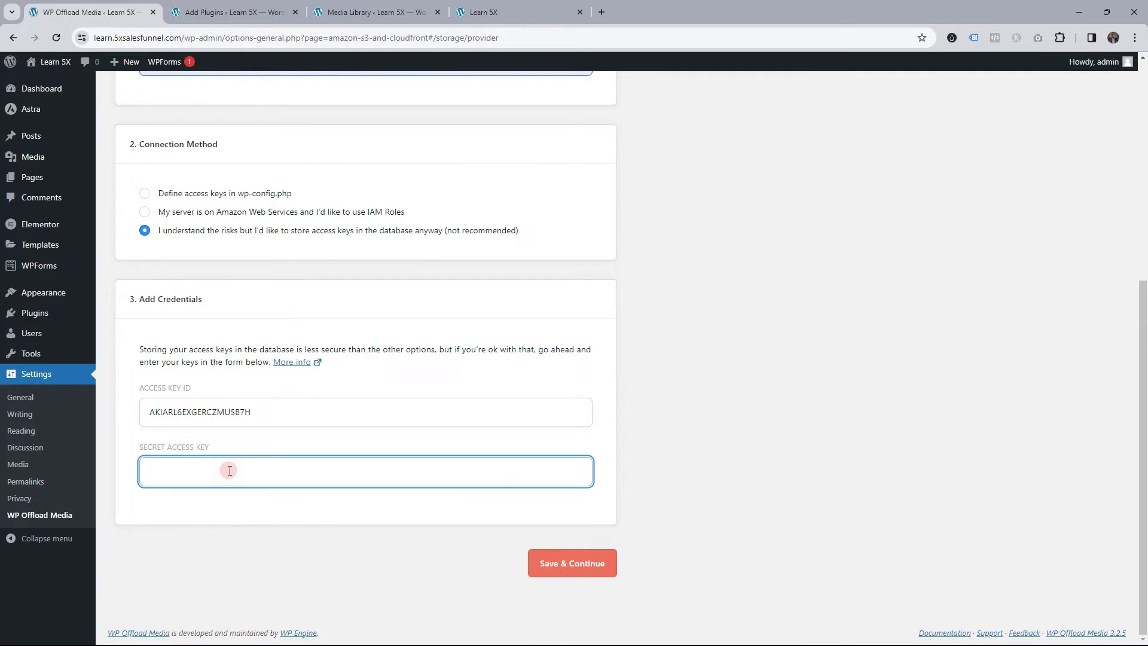
key(alt+Tab)
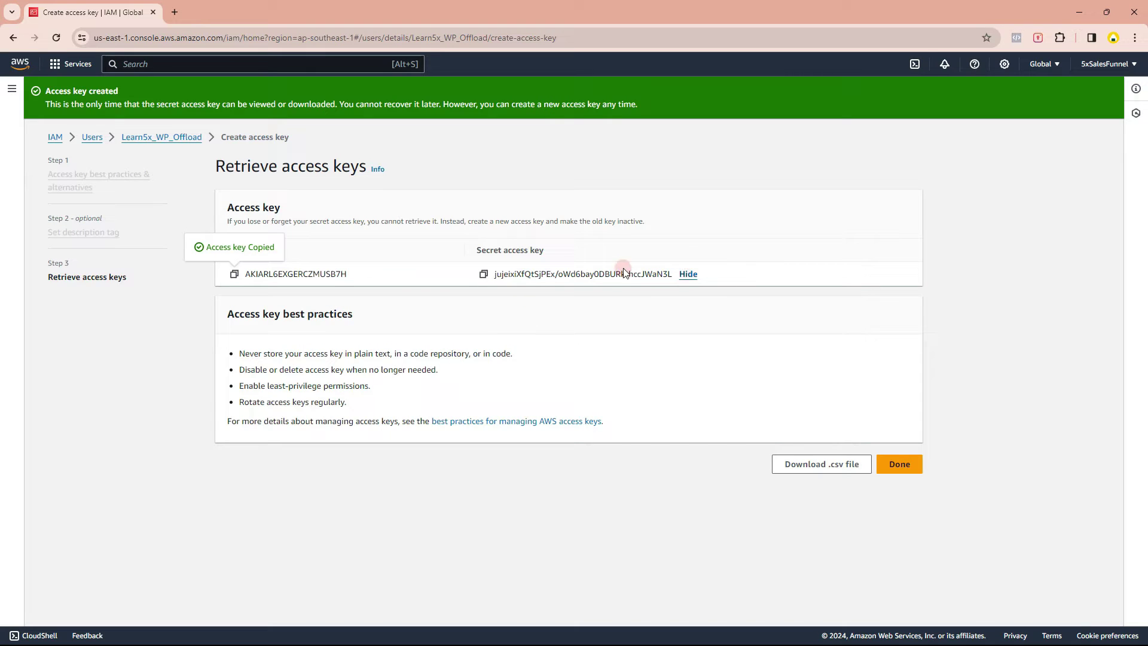
click(483, 274)
key(alt+Tab)
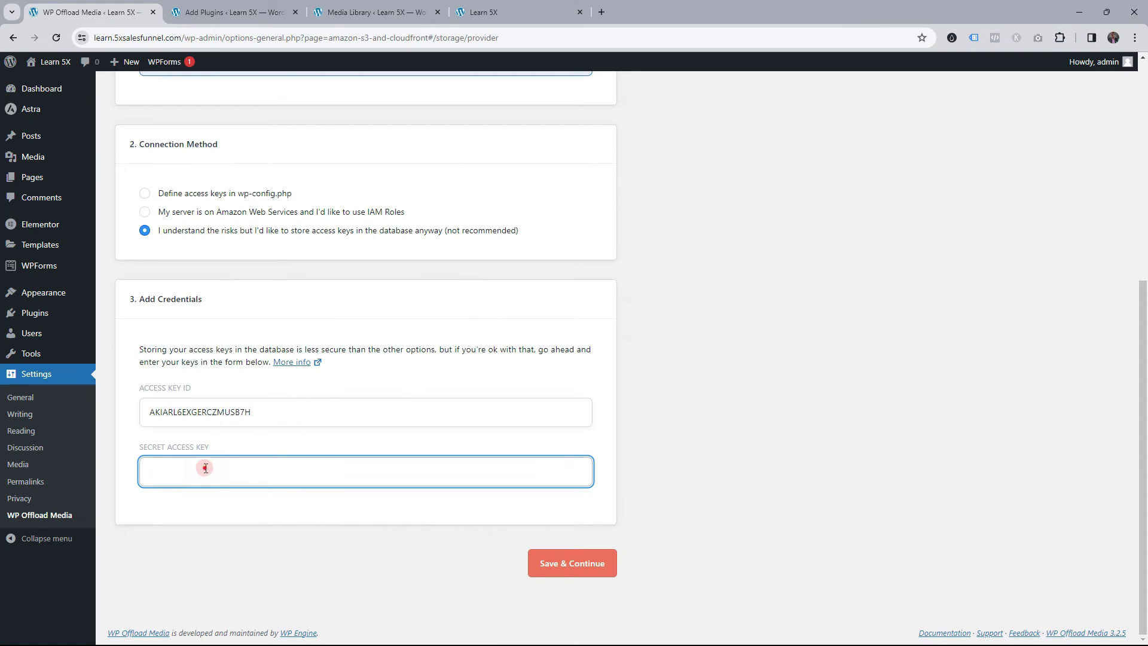
key(ctrl+v)
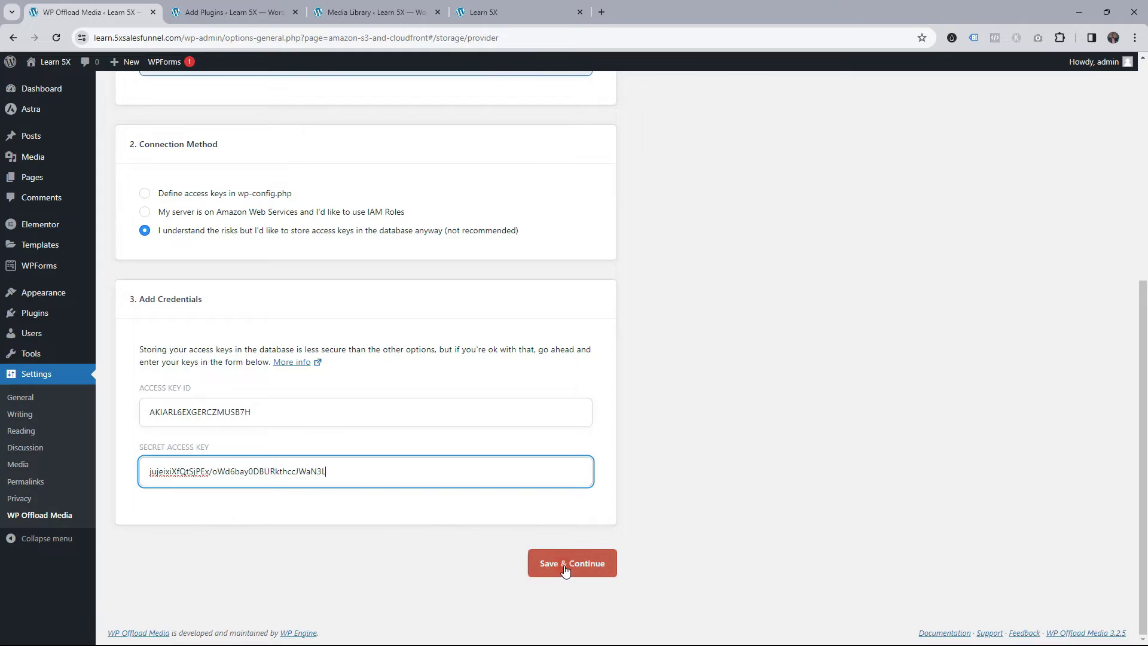
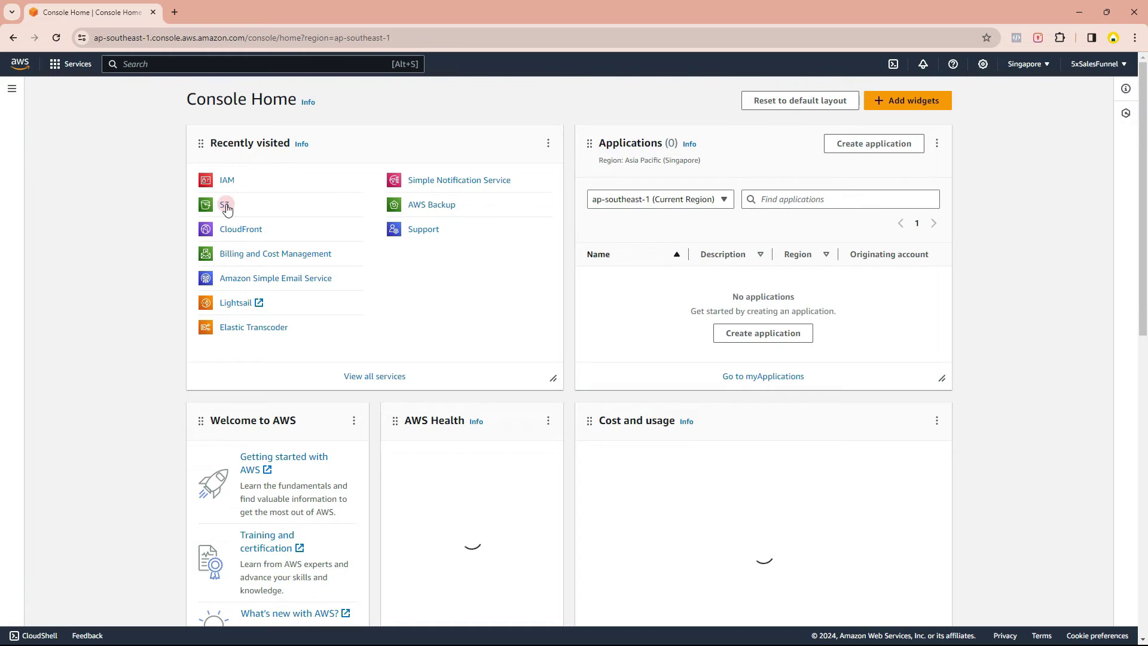
- In the AWS console, open the S3 service and display the permissions of the learn5x bucket
click(225, 205)
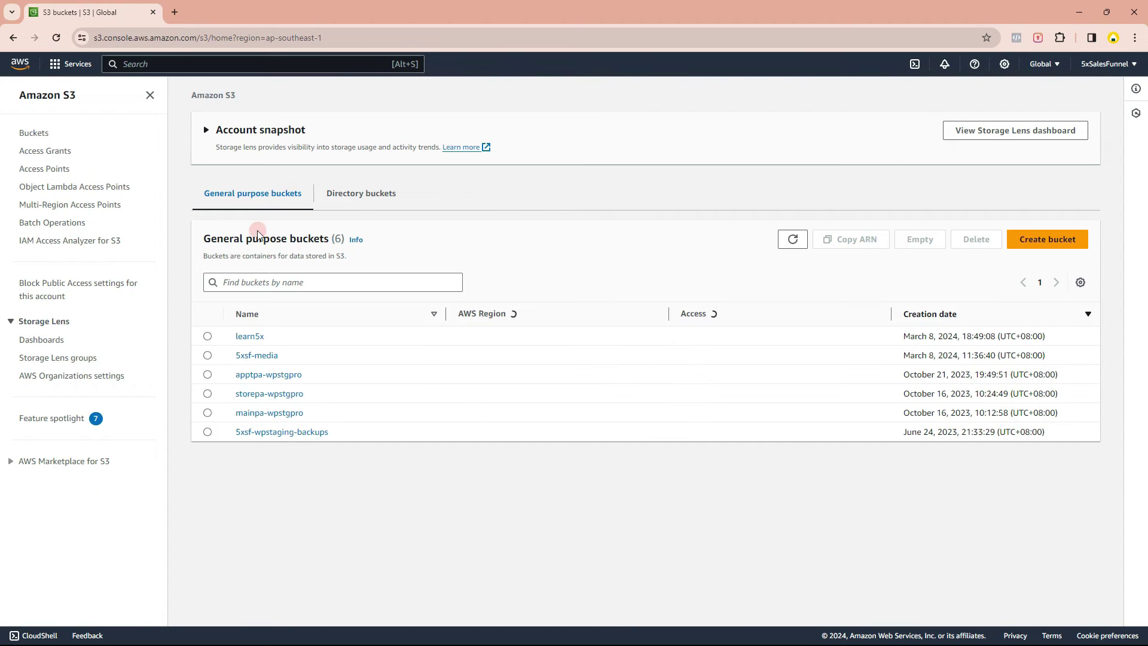
click(249, 336)
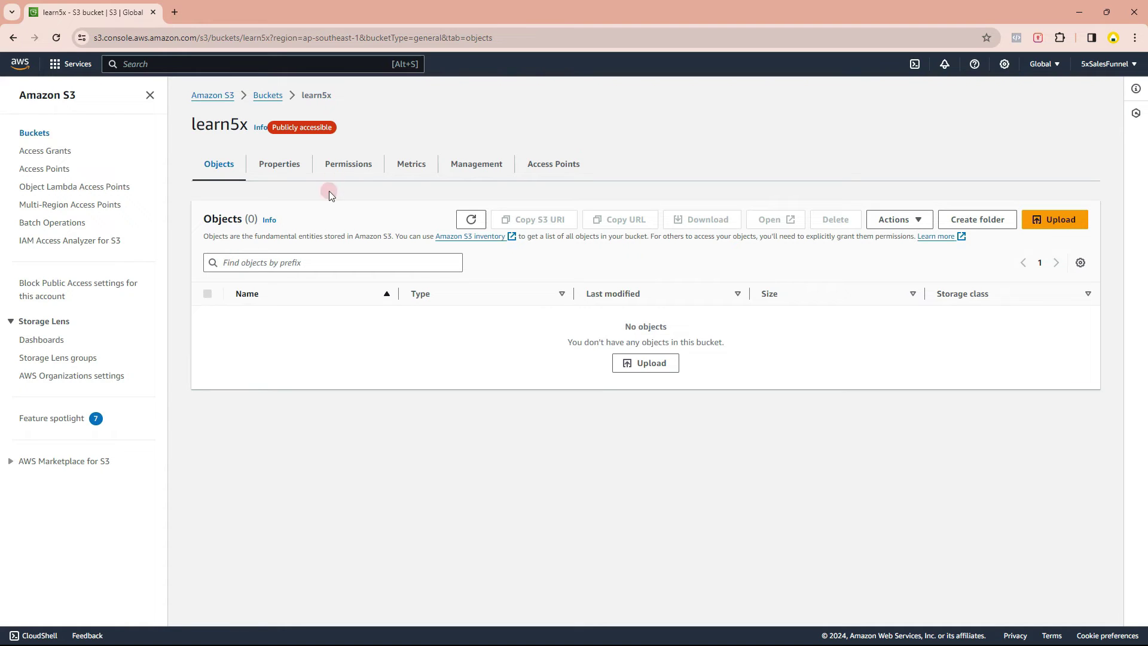
click(276, 165)
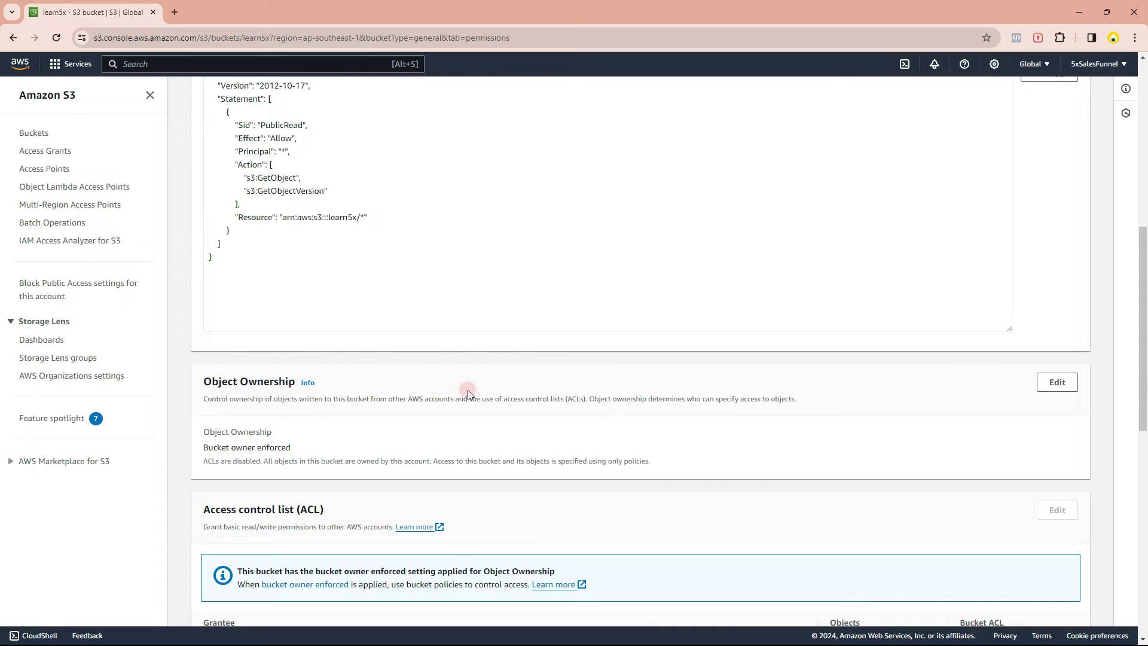
- Edit the bucket's Object Ownership to ACLs enabled with Object writer, acknowledge that ACLs will be restored, and save
click(1057, 382)
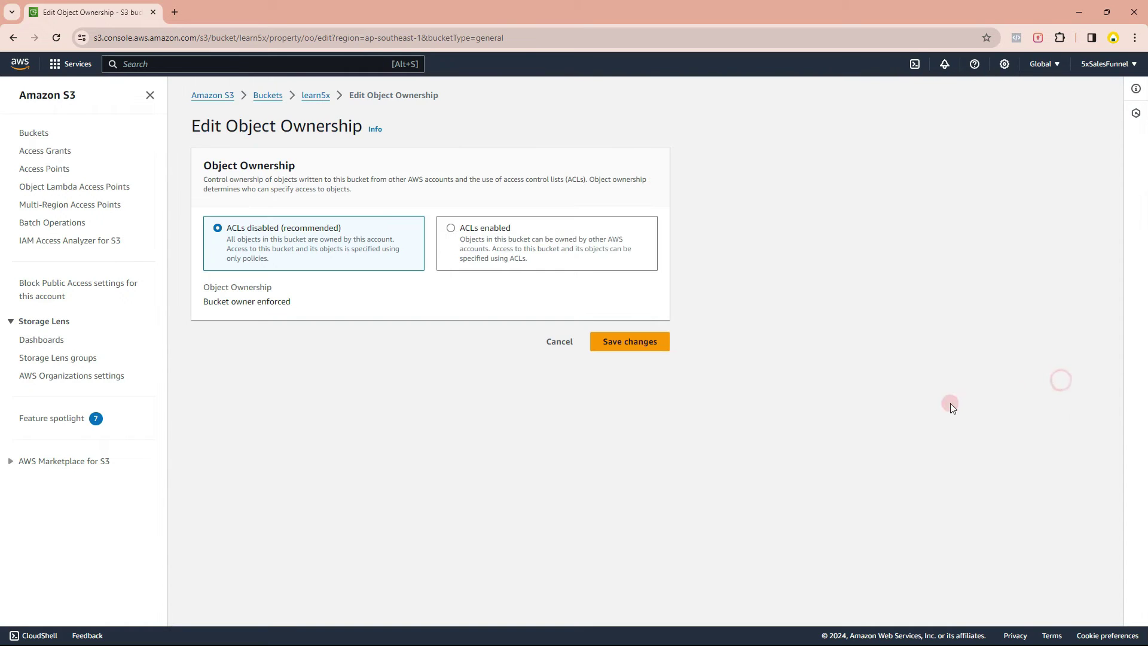
click(476, 229)
scroll(618, 389, down, 1)
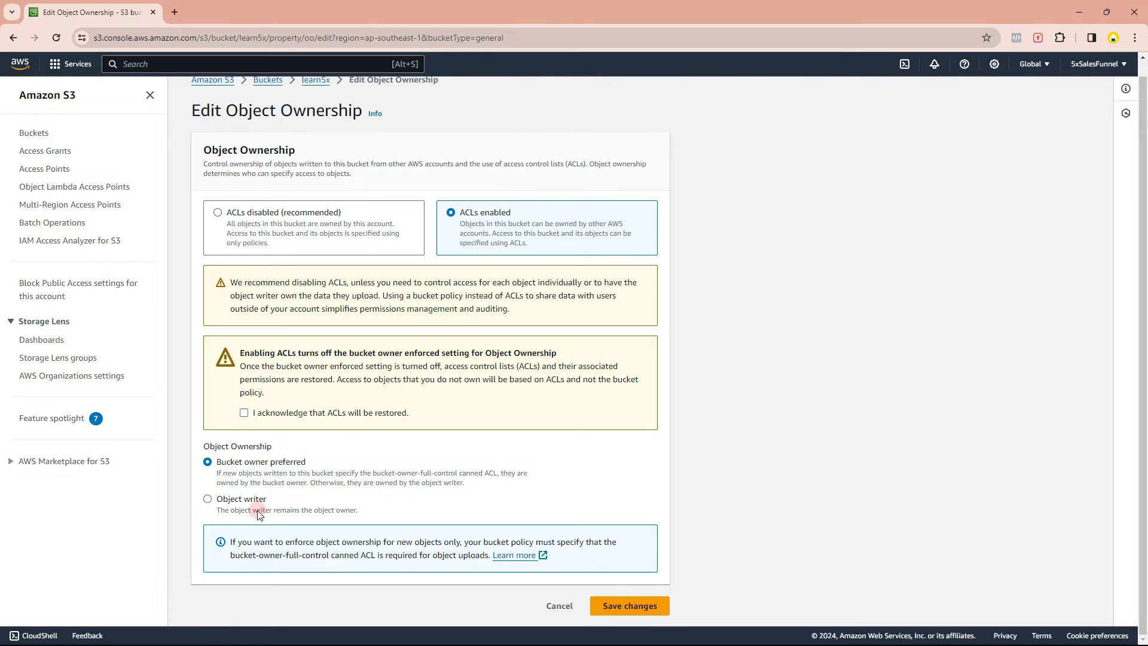
click(220, 499)
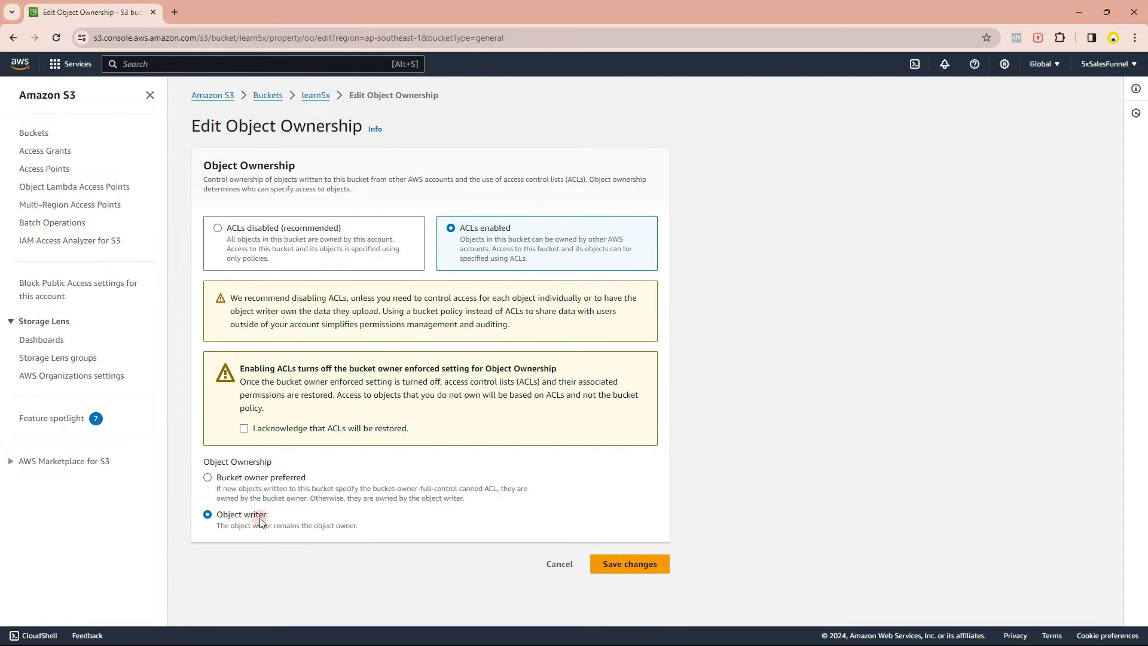
click(243, 428)
click(661, 563)
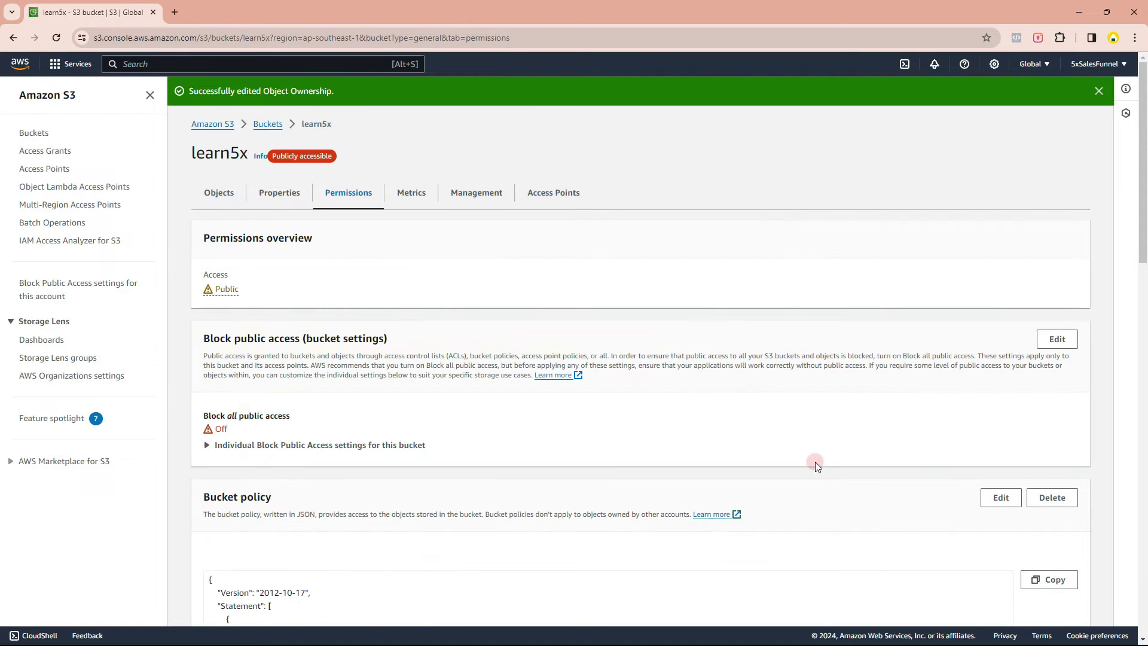
- Switch back to the WP Offload Media setup in WordPress and keep the bucket security as is
key(alt+Tab)
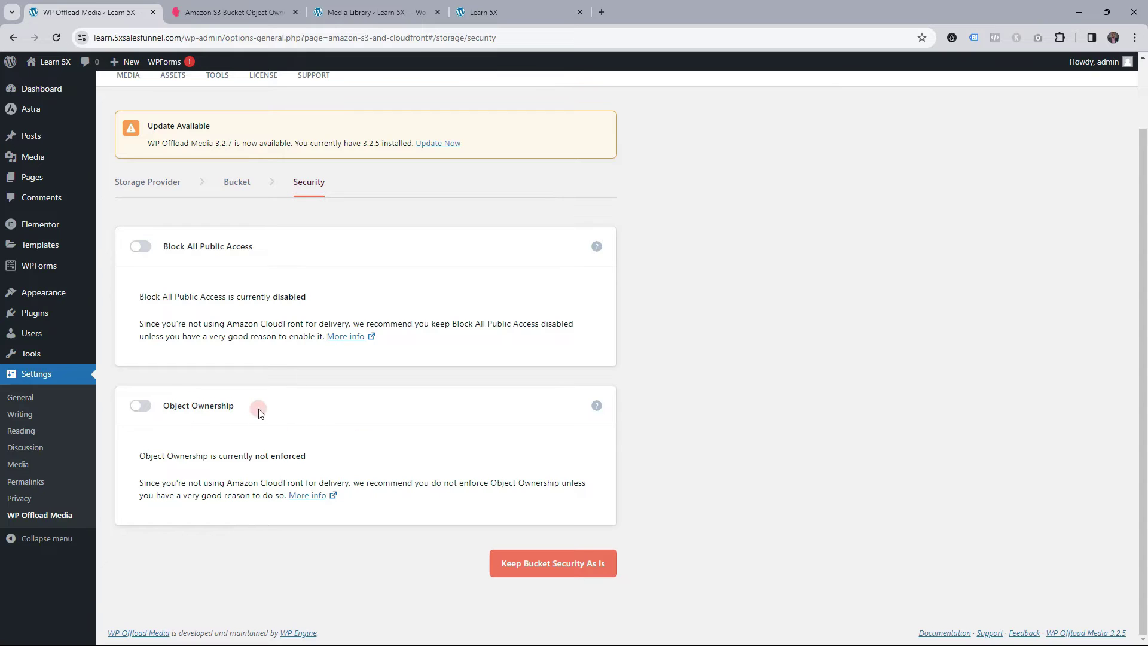
click(559, 562)
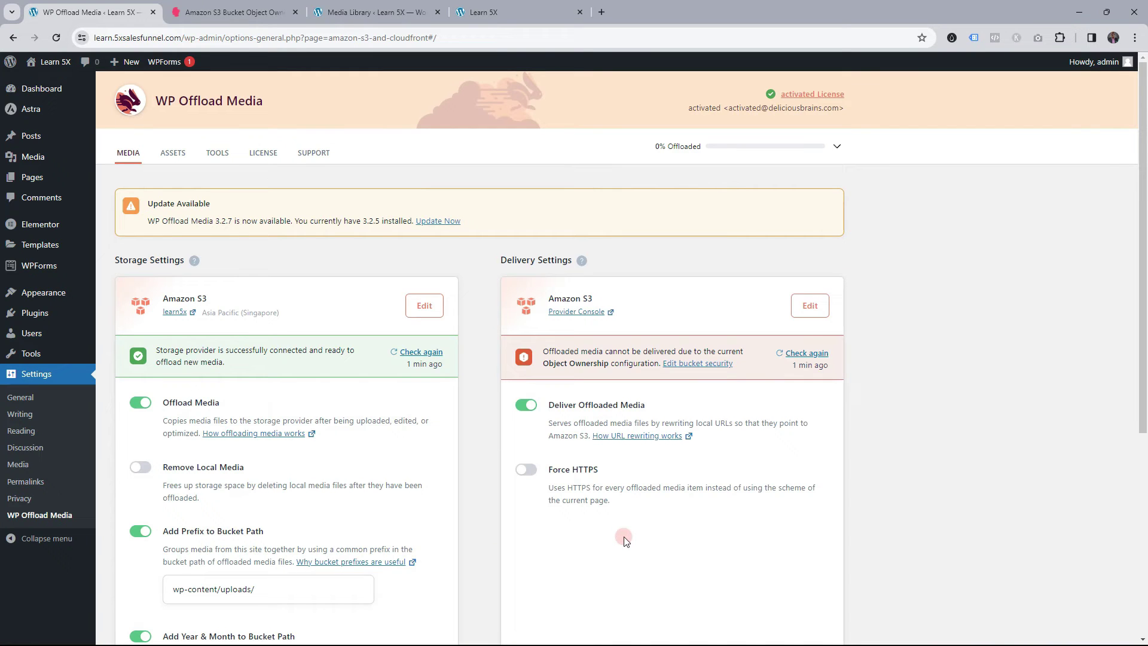
- Review the plugin's storage and delivery settings and expand the offload status details
scroll(259, 399, down, 2)
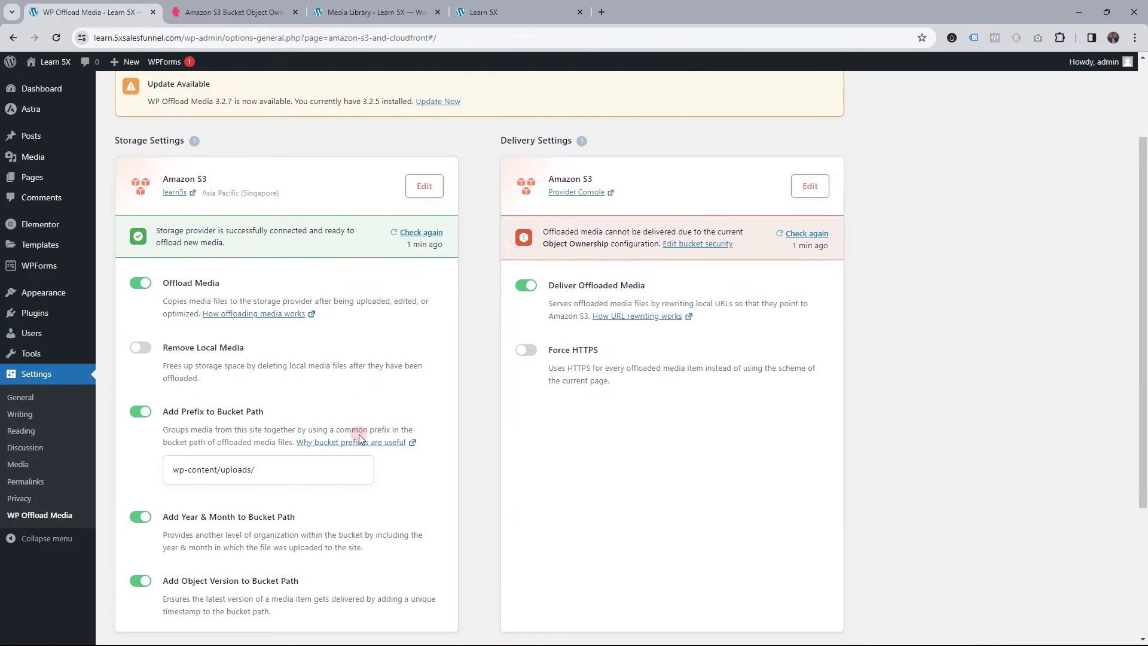
scroll(359, 438, up, 2)
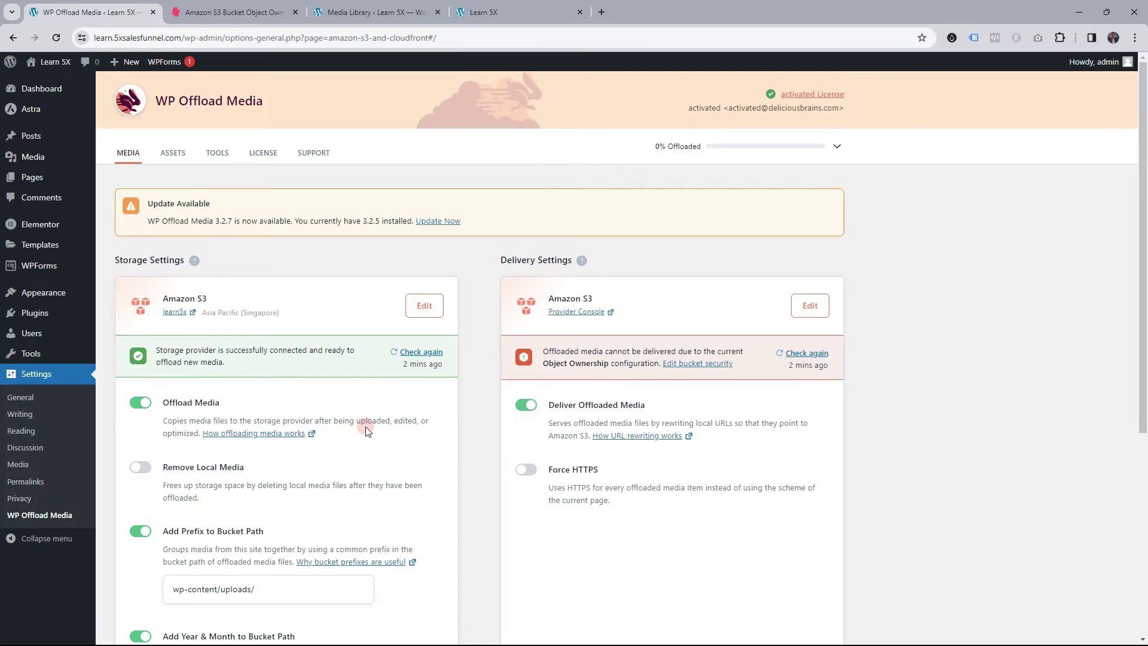
scroll(389, 379, down, 3)
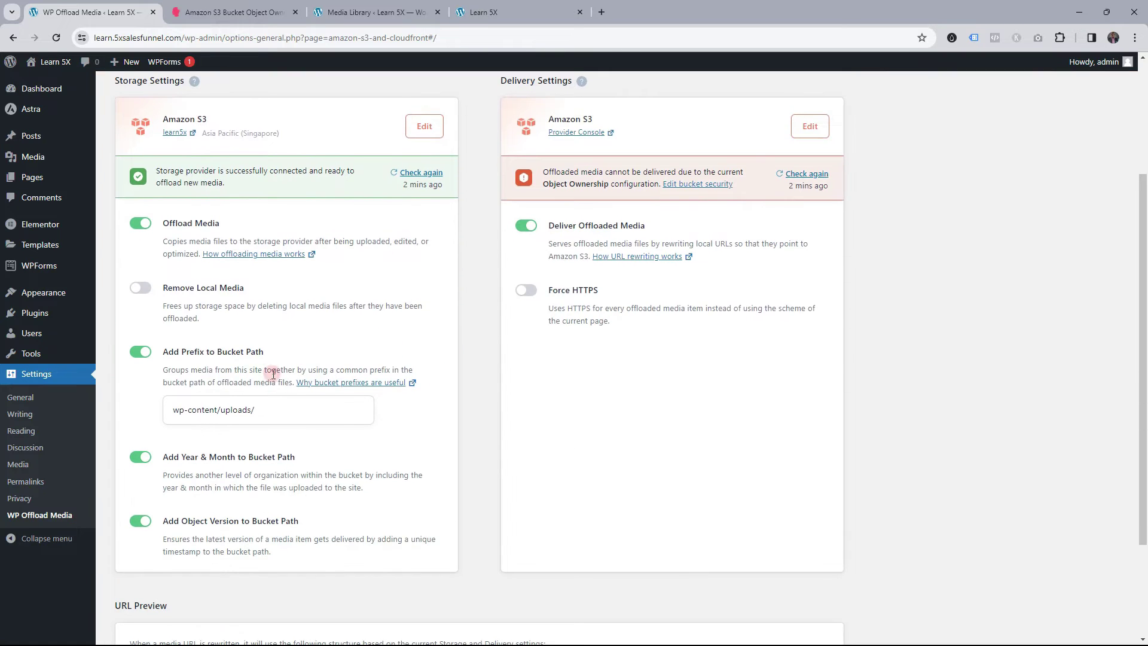
scroll(278, 382, up, 3)
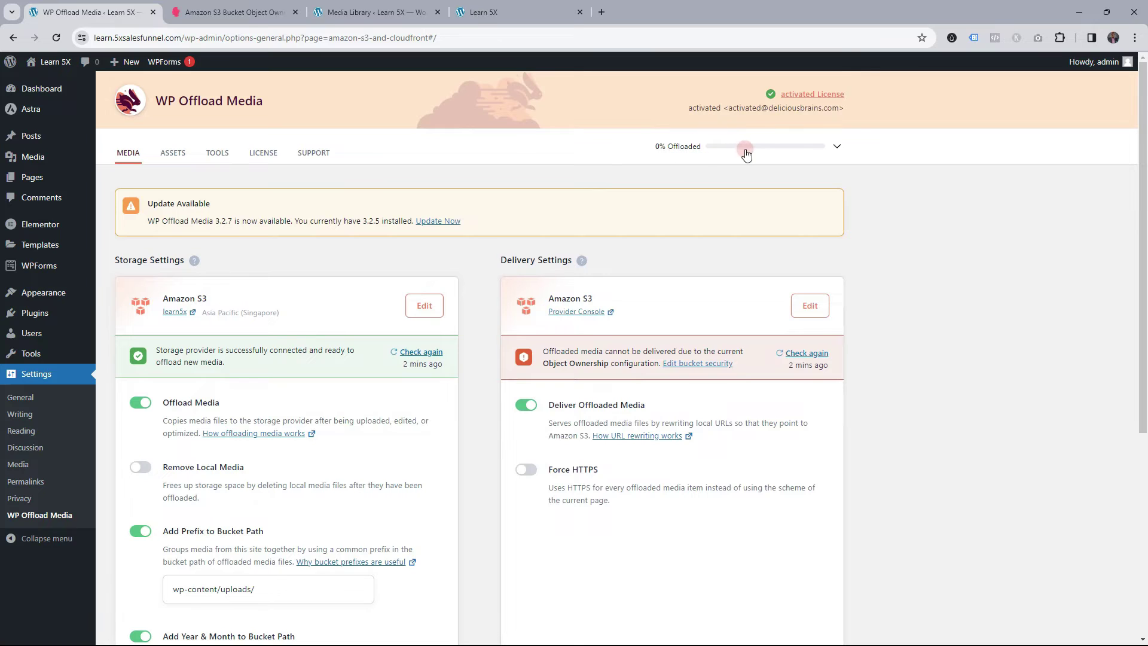
click(837, 147)
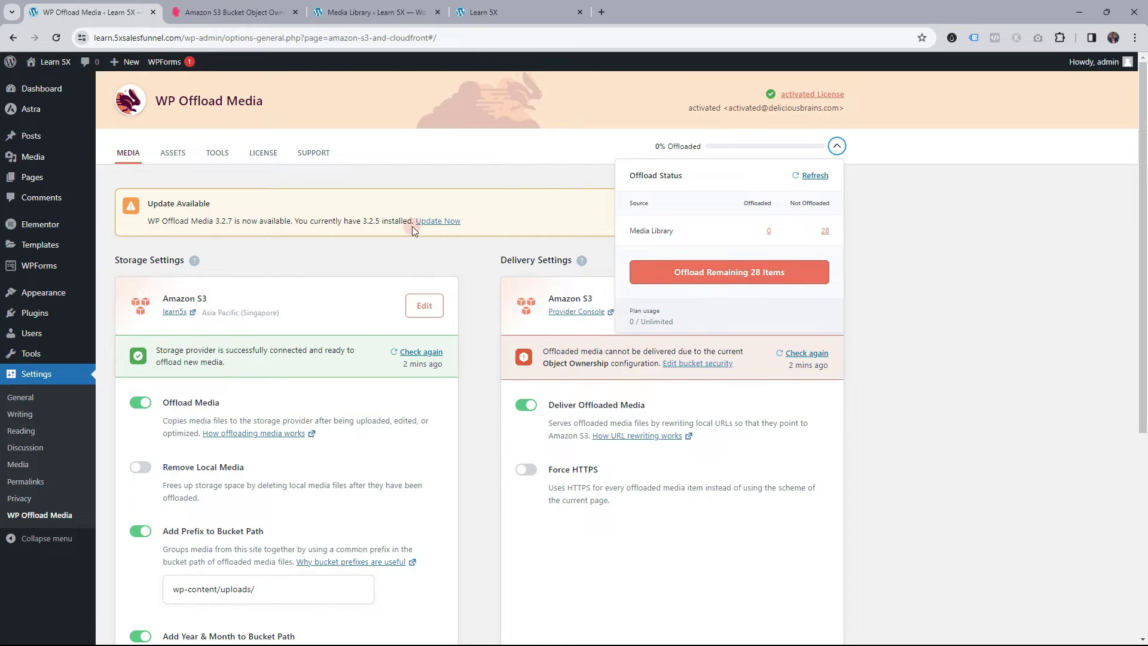
- Open the WordPress Media Library in a new tab and close the Amazon S3 Bucket Object Ownership documentation tab
right_click(30, 163)
click(71, 182)
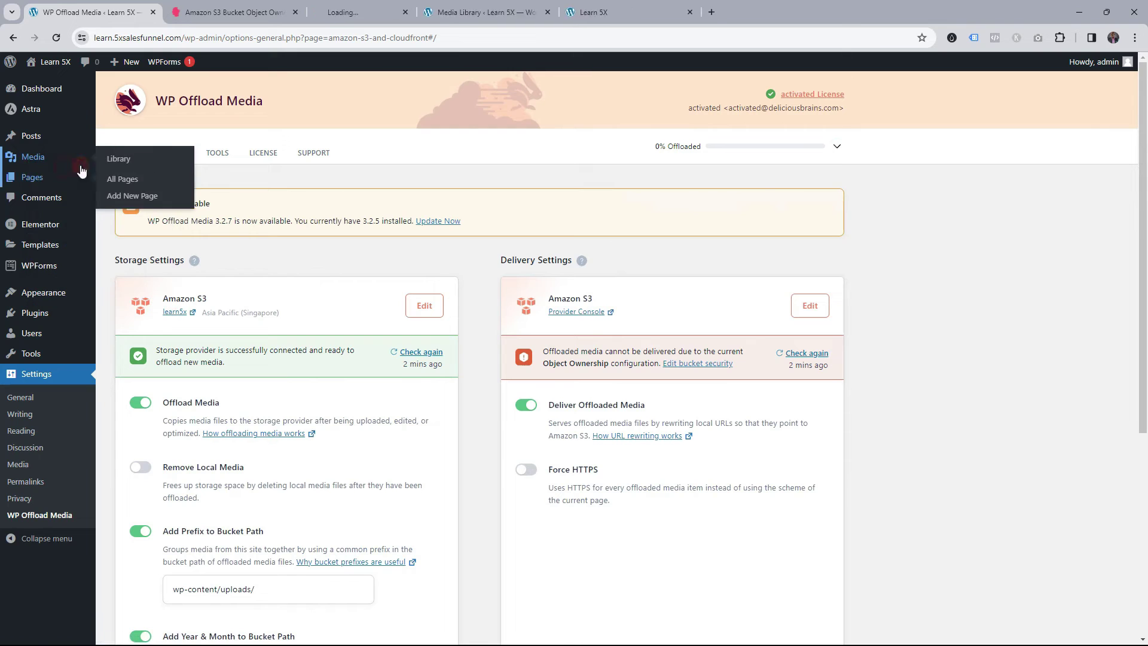
click(371, 12)
middle_click(217, 12)
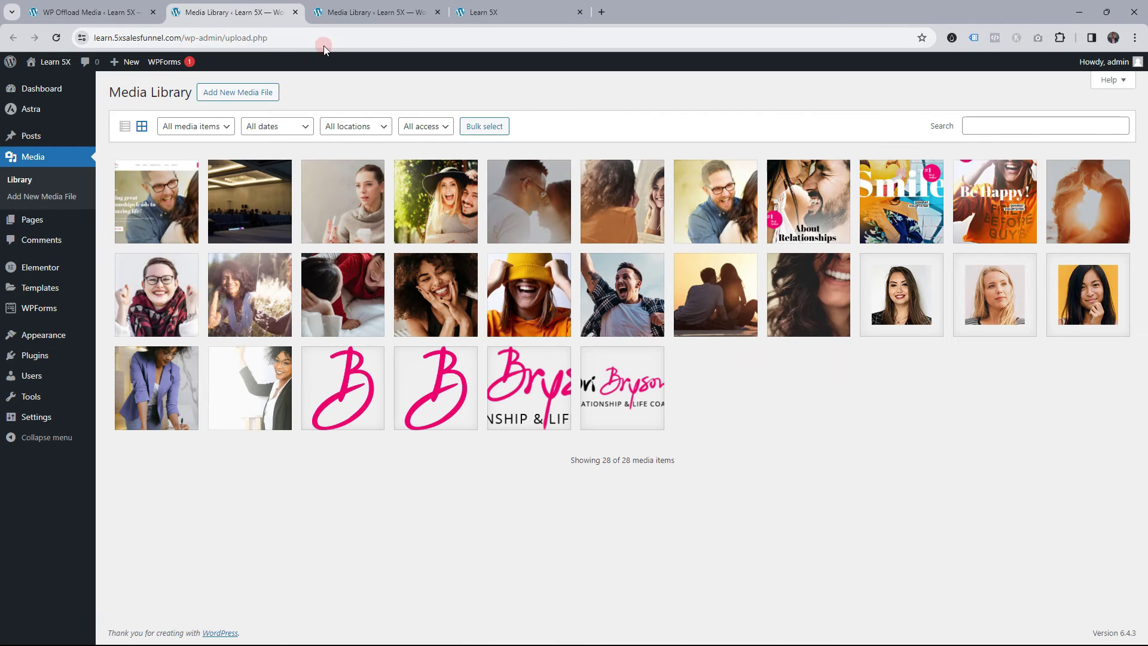
- Copy the yoast-social-img image from the Media Library to the S3 bucket
click(156, 211)
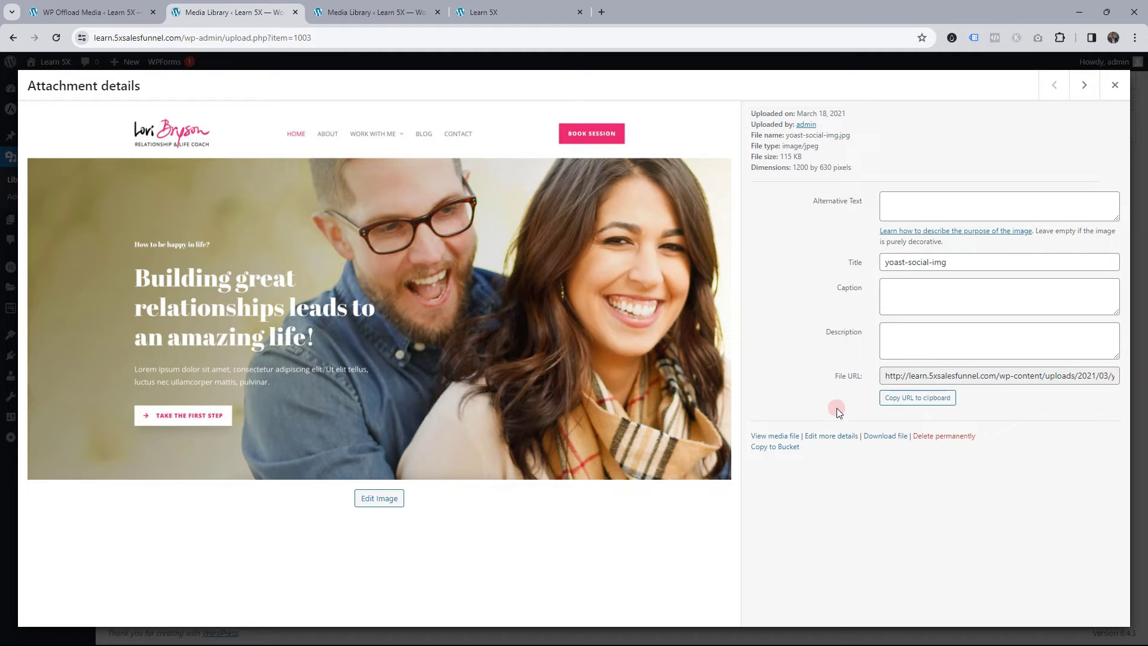
click(774, 448)
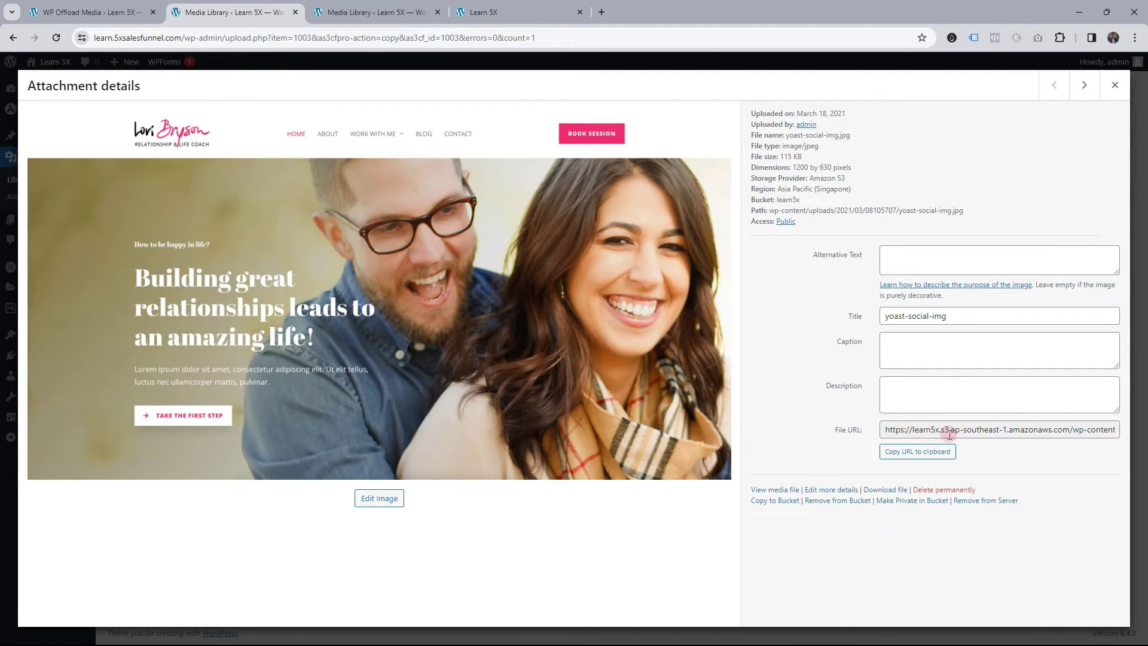
key(Escape)
- Return to the WP Offload Media settings and offload all remaining Media Library items to the bucket
click(90, 12)
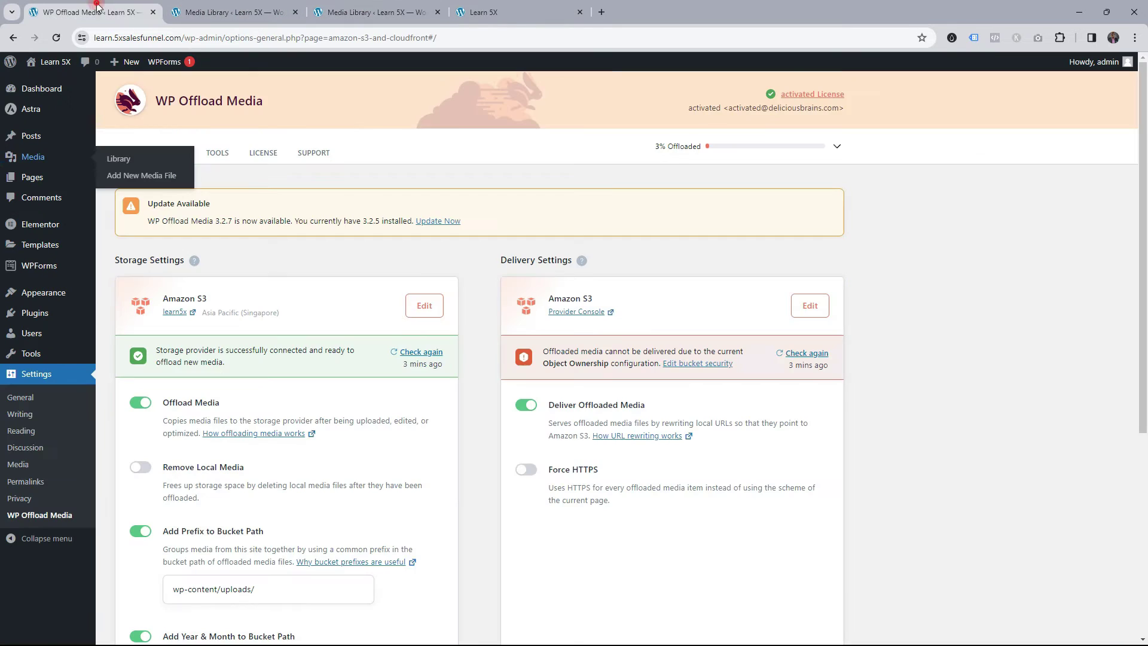
click(837, 146)
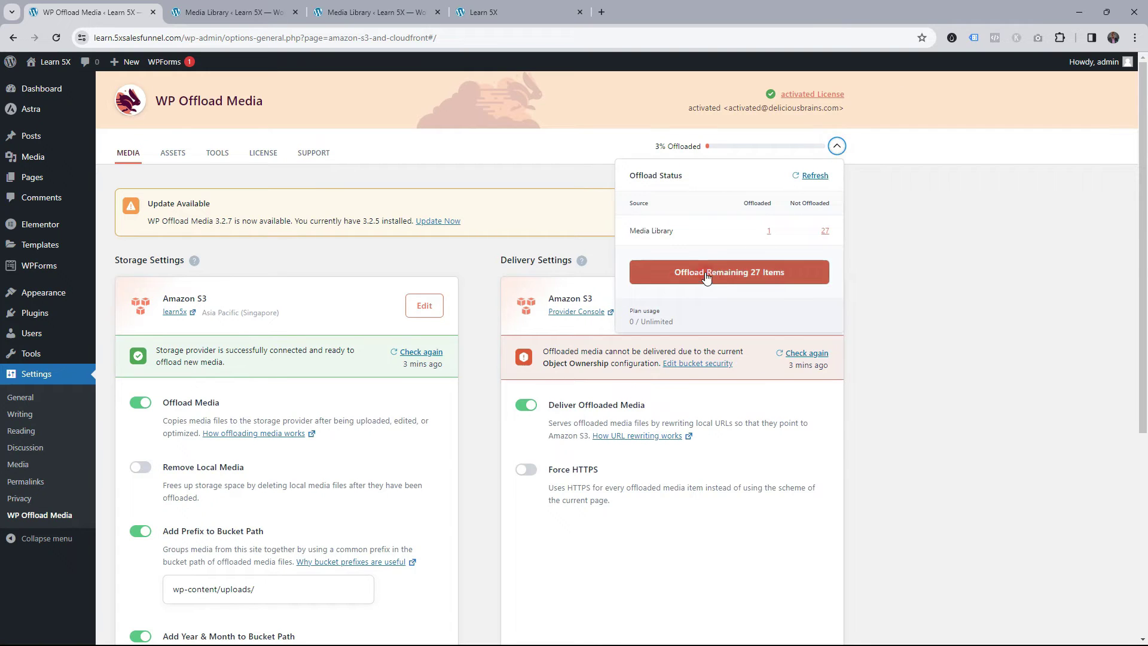
click(716, 272)
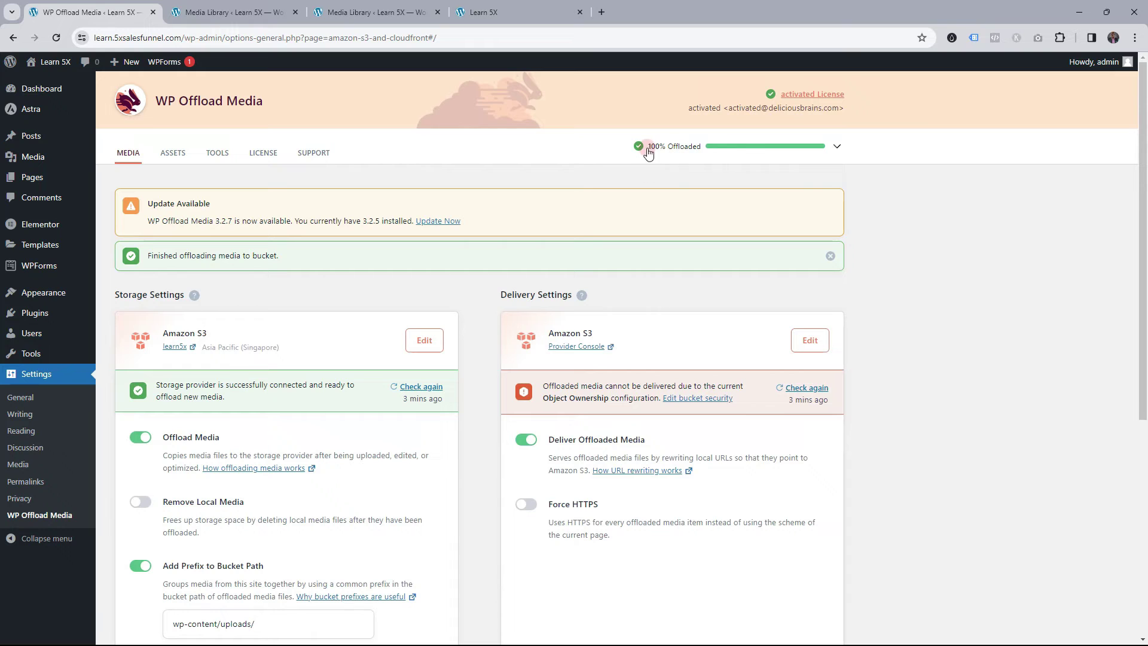
- Reload the Media Library and check the storage details and file URLs of the stage-show and bg-06-free-img images
click(199, 15)
click(1117, 85)
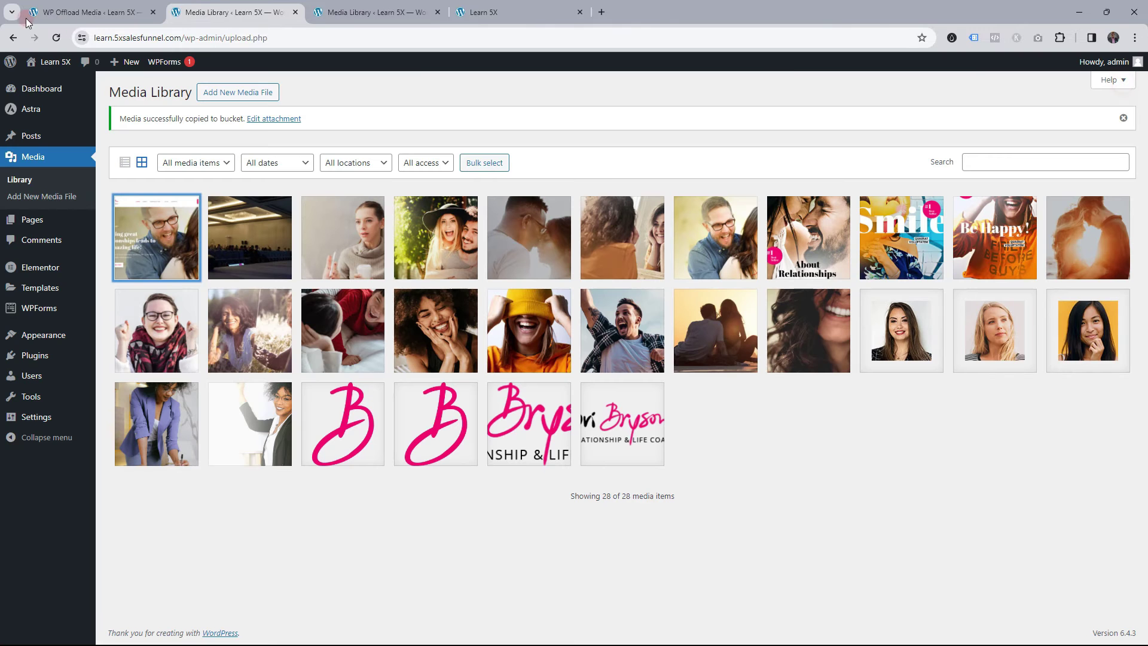
click(56, 38)
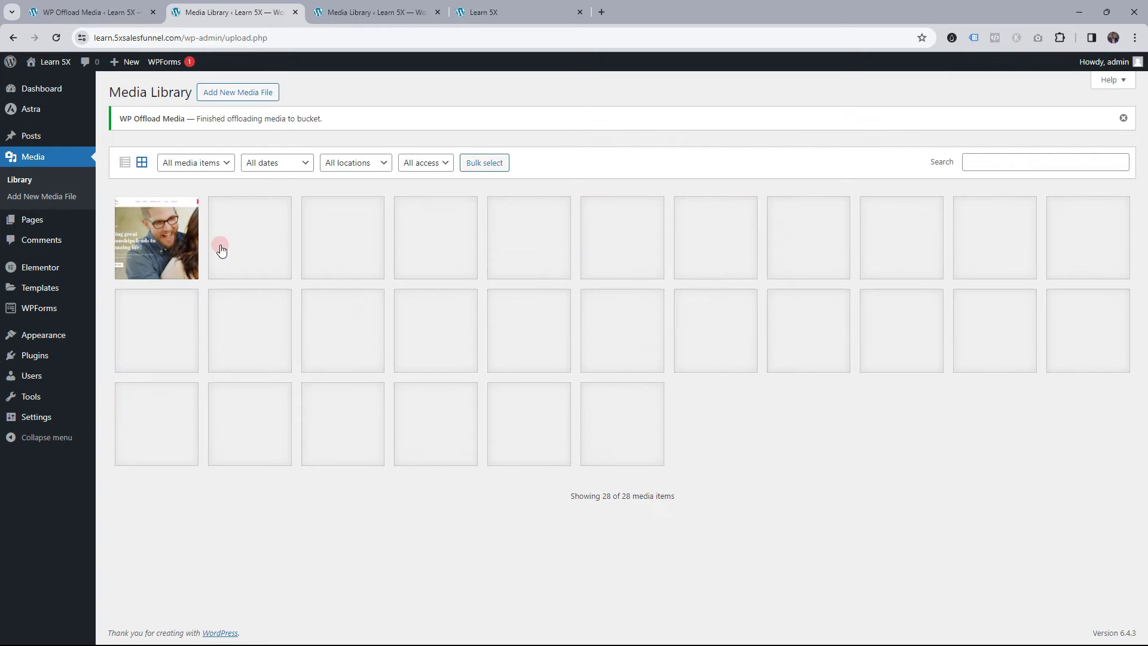
click(256, 233)
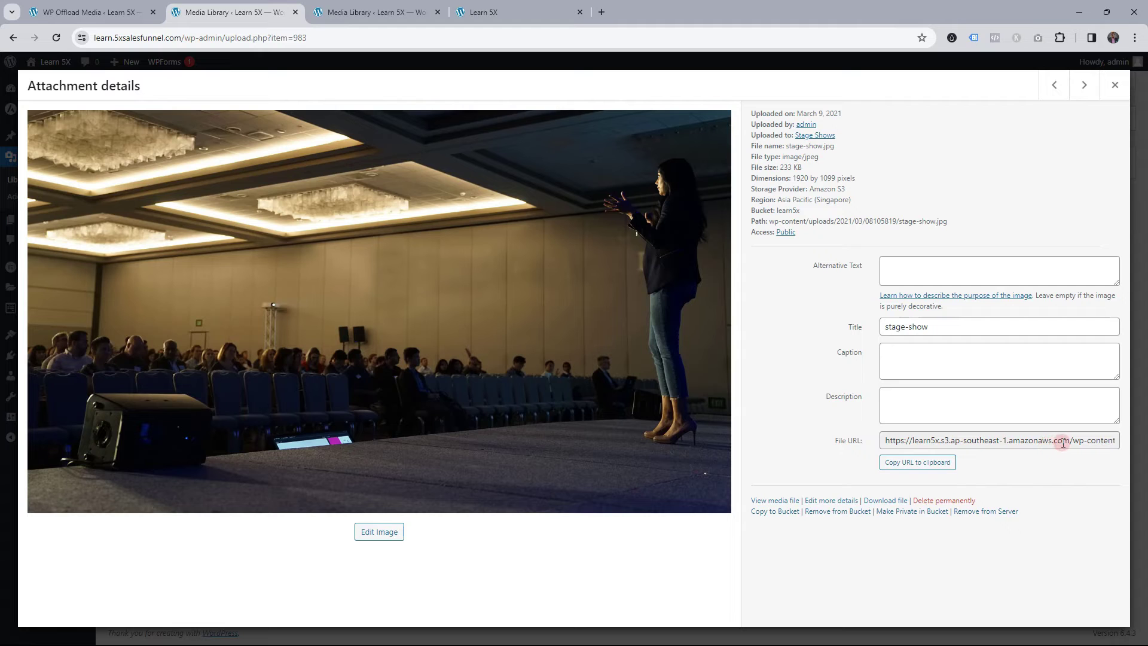
click(1116, 87)
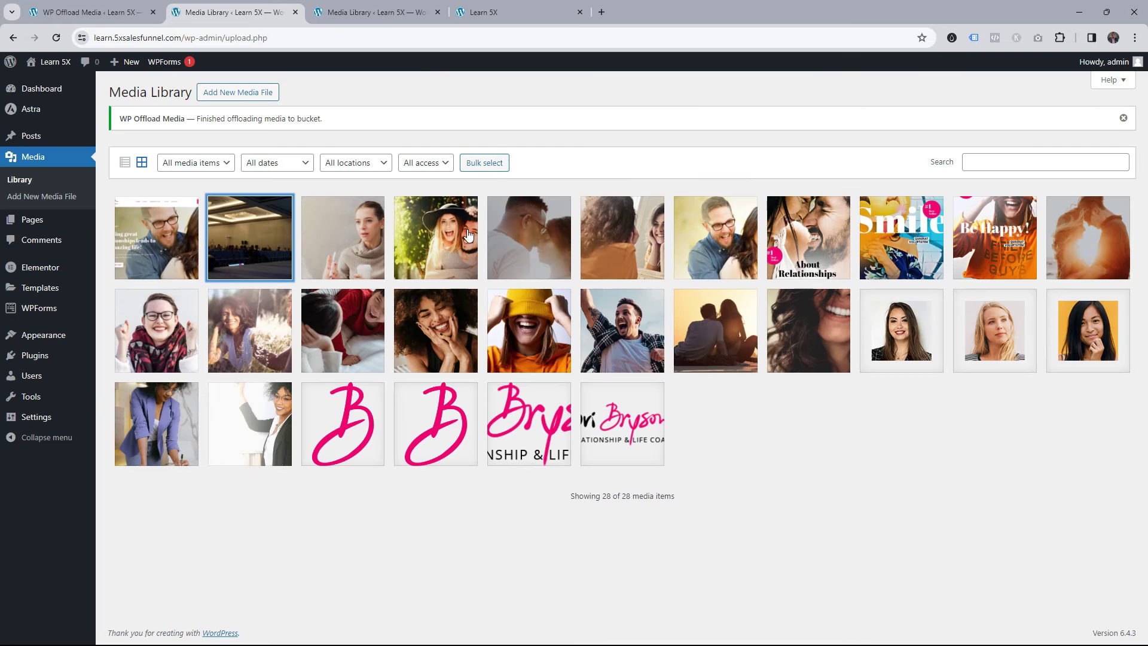
click(520, 244)
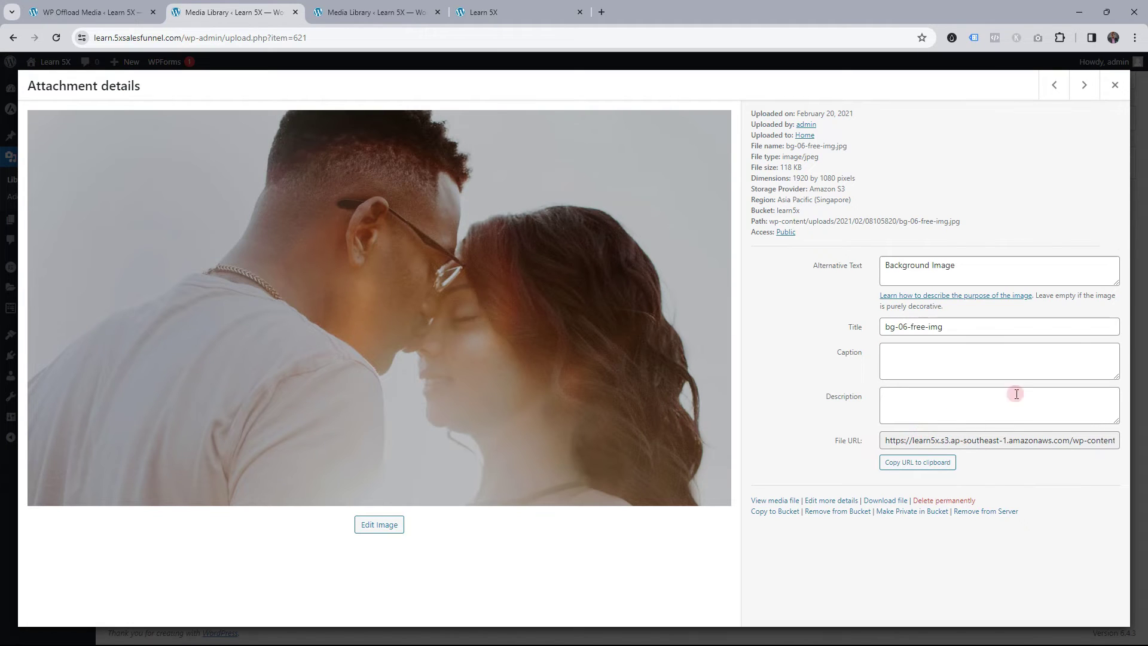
click(1115, 85)
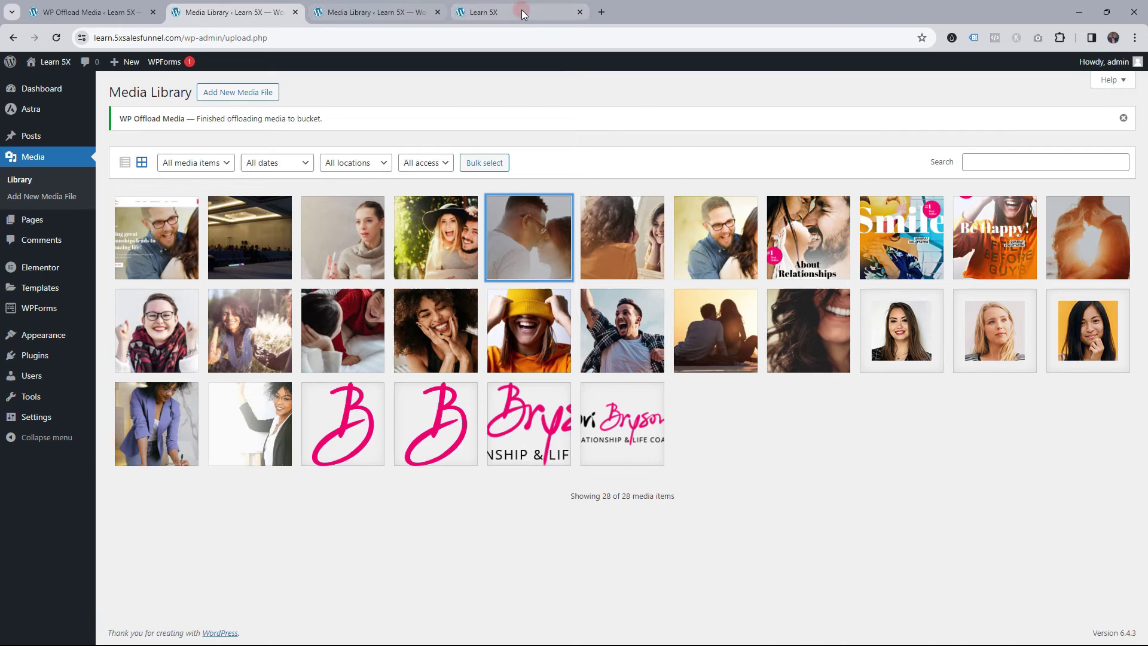
- Reload the site's homepage and inspect the "Be Happy!" book cover's image source URLs in the page code
click(496, 12)
click(55, 38)
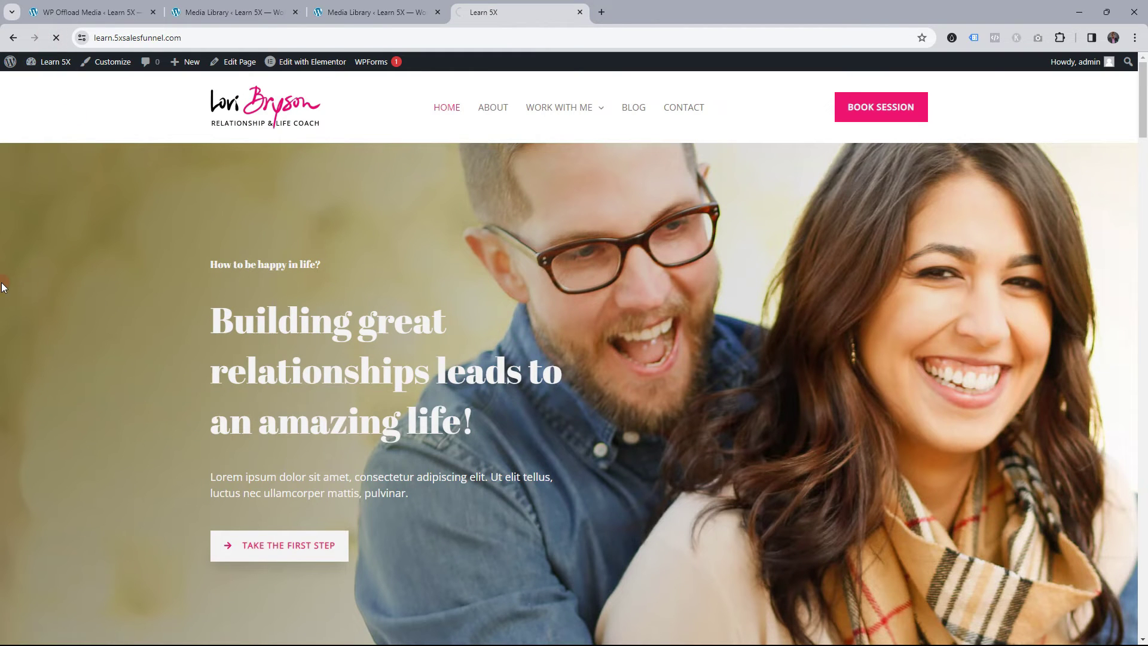
scroll(242, 329, down, 15)
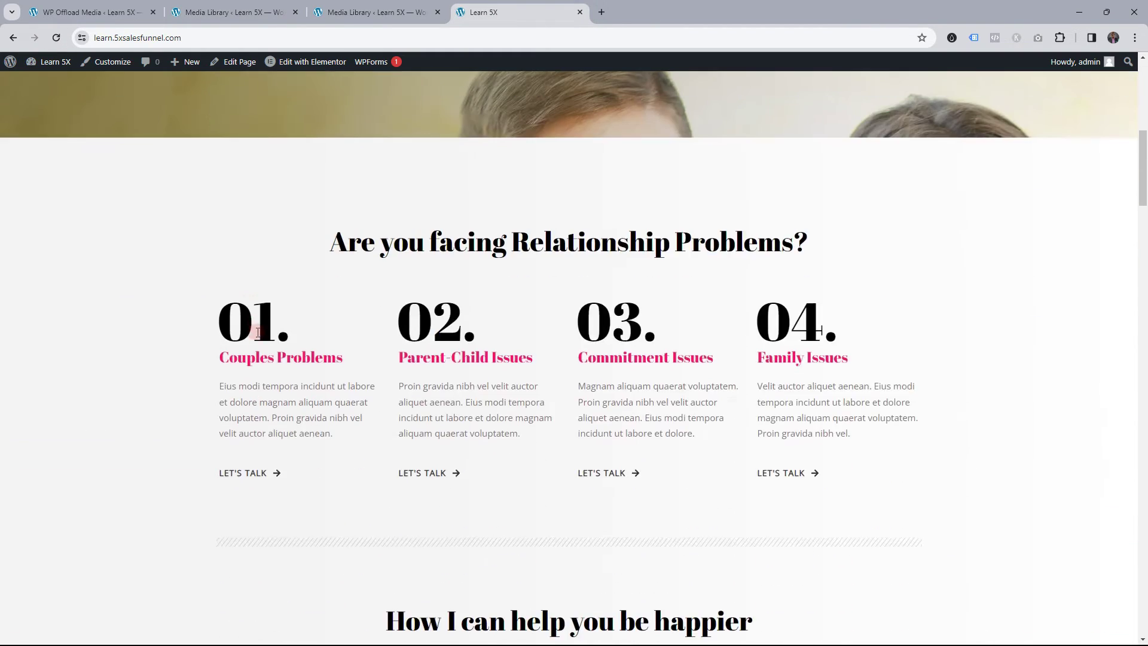
scroll(261, 341, down, 20)
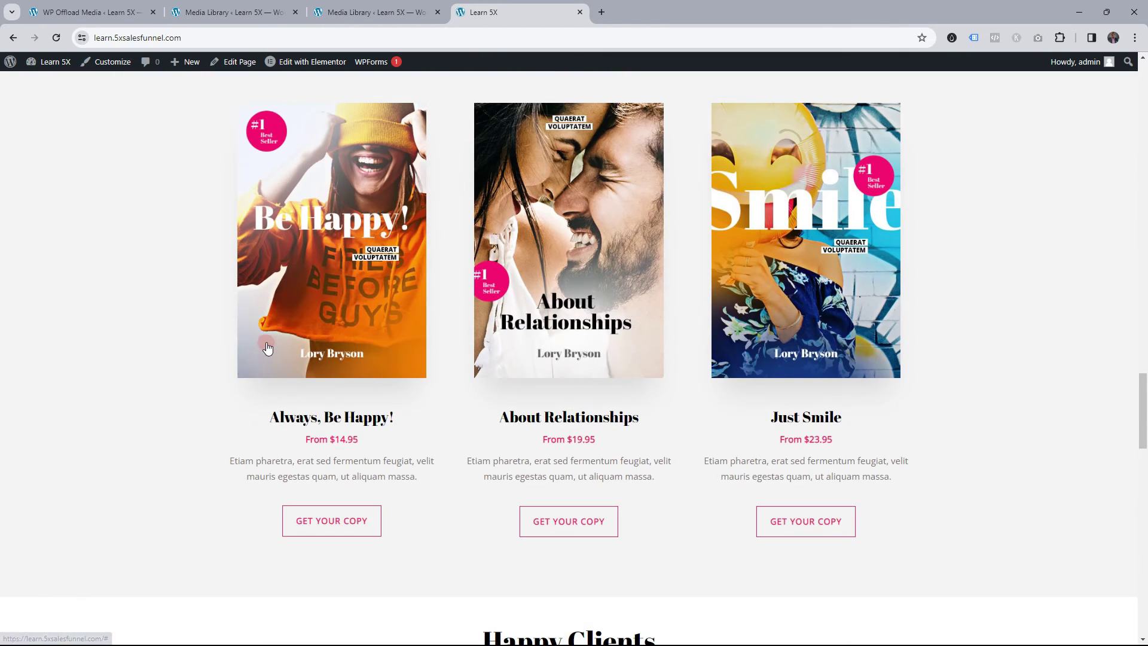
right_click(327, 266)
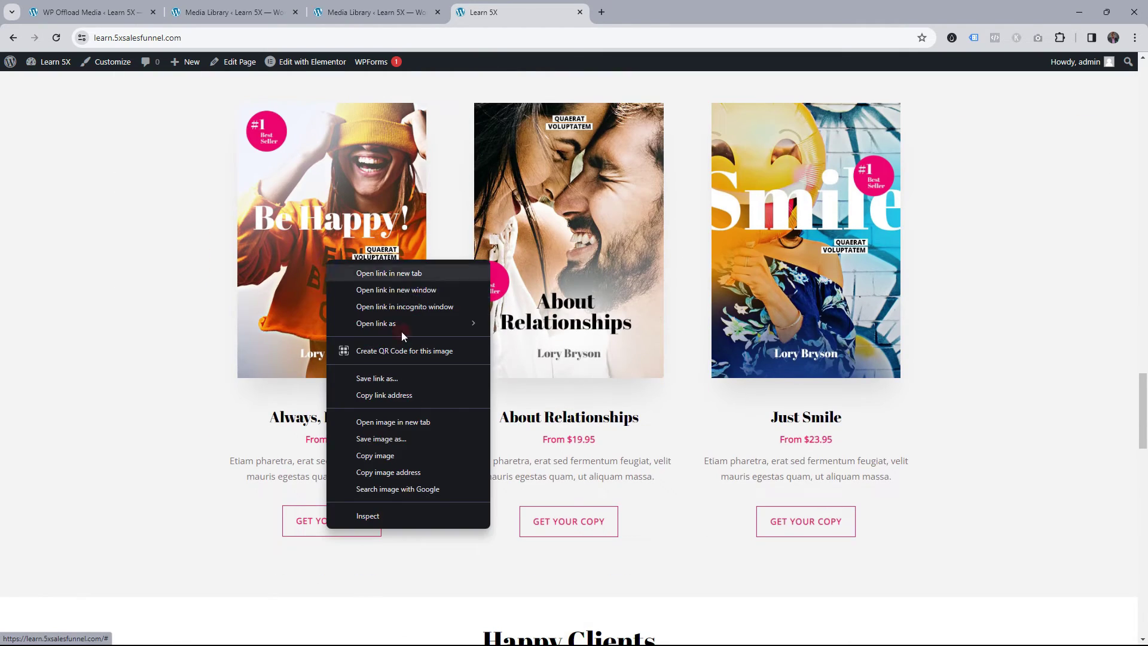
click(390, 515)
mouse_move(267, 183)
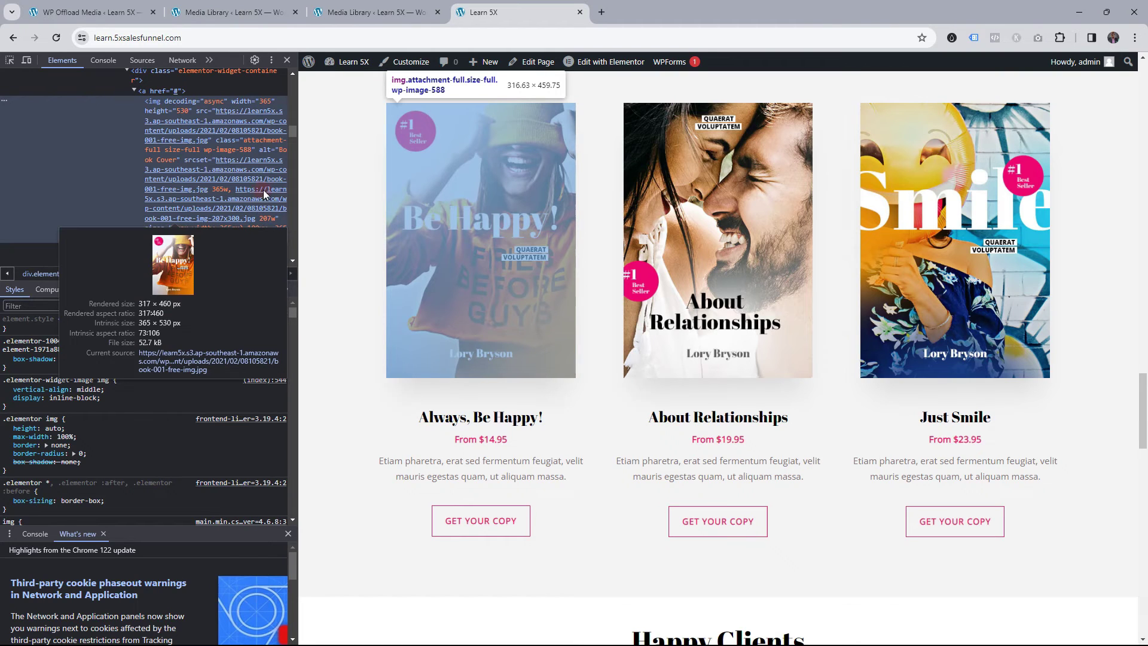
double_click(263, 189)
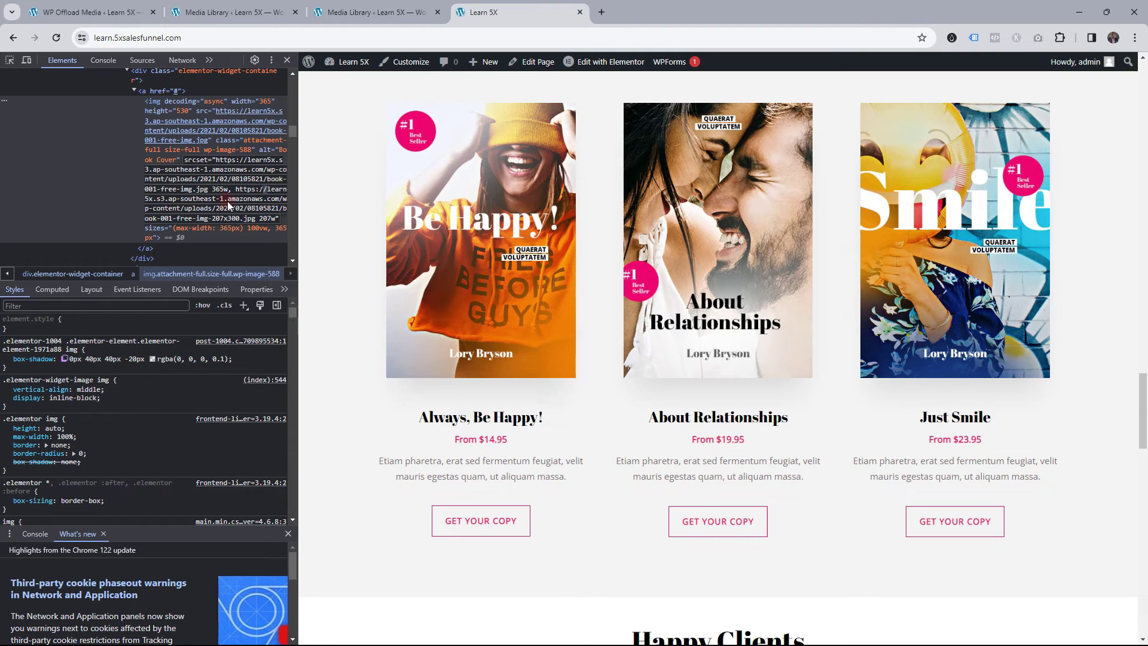
click(287, 62)
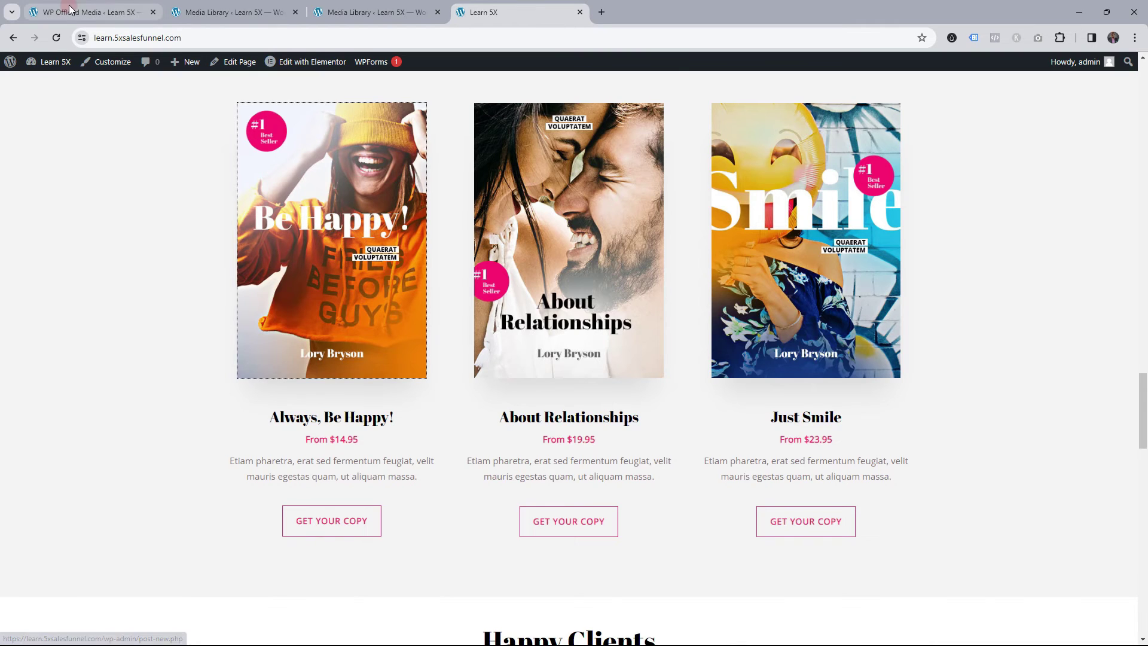
- Review the Remove Local Media option and the bulk management tools in WP Offload Media
click(90, 12)
scroll(217, 282, down, 2)
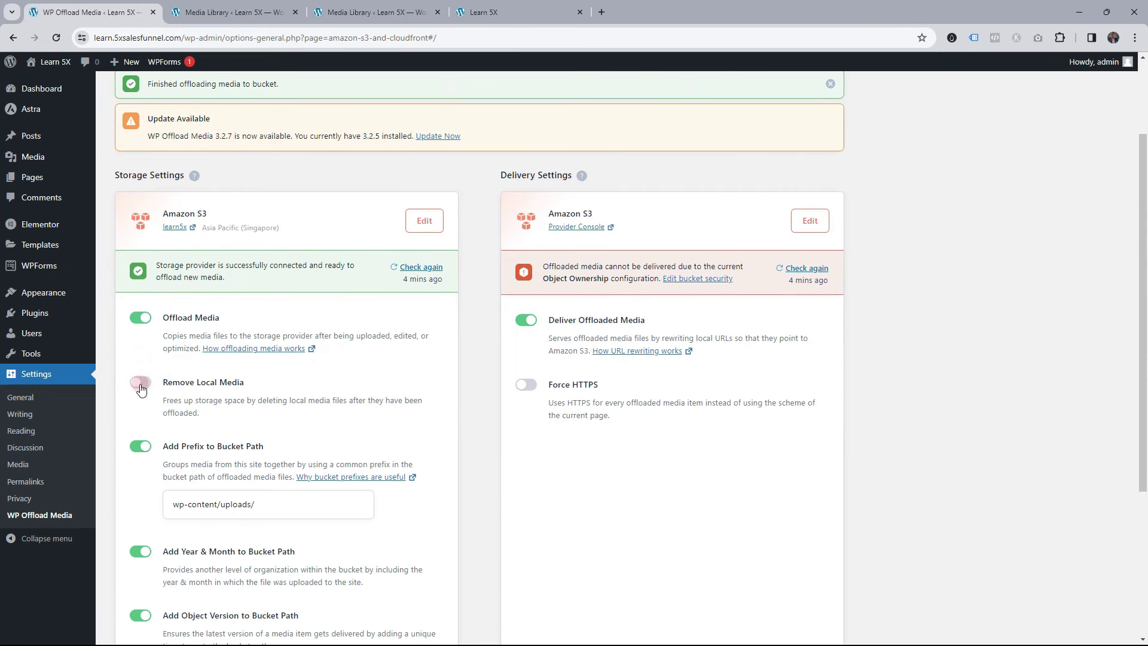
scroll(217, 395, up, 2)
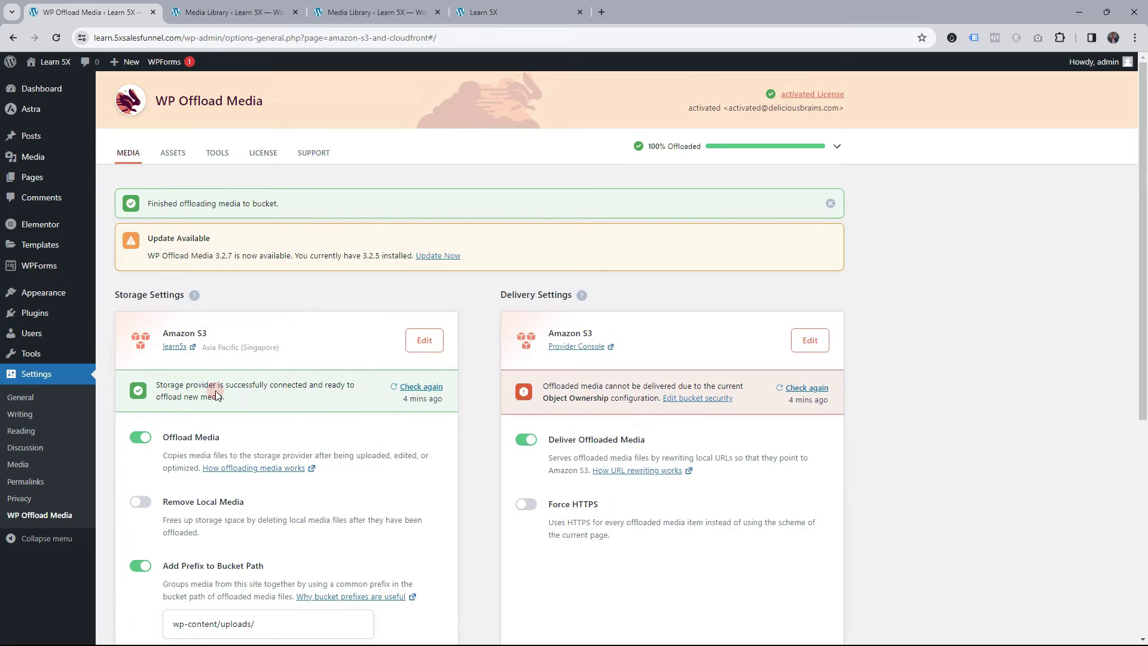
click(218, 153)
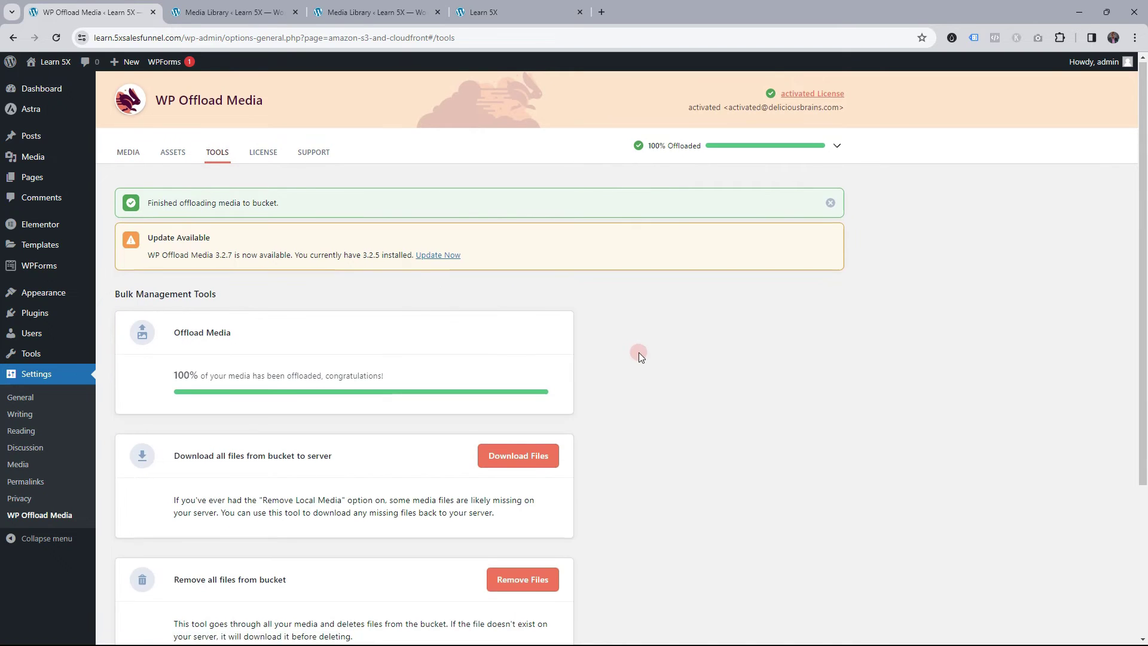
scroll(638, 353, down, 2)
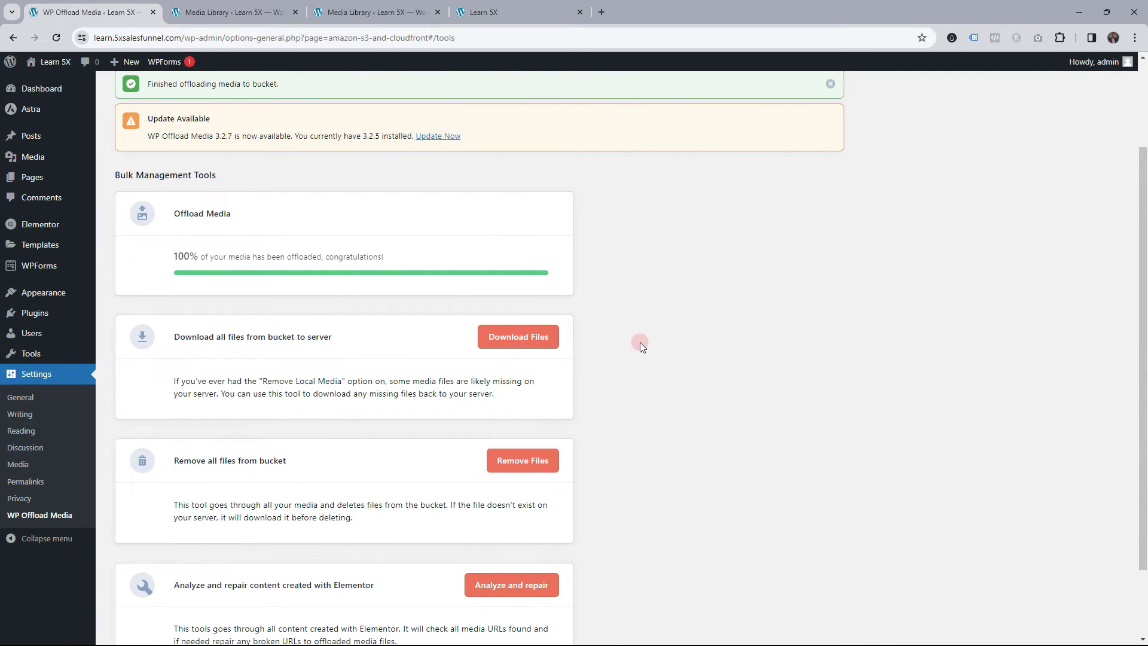
scroll(640, 346, down, 2)
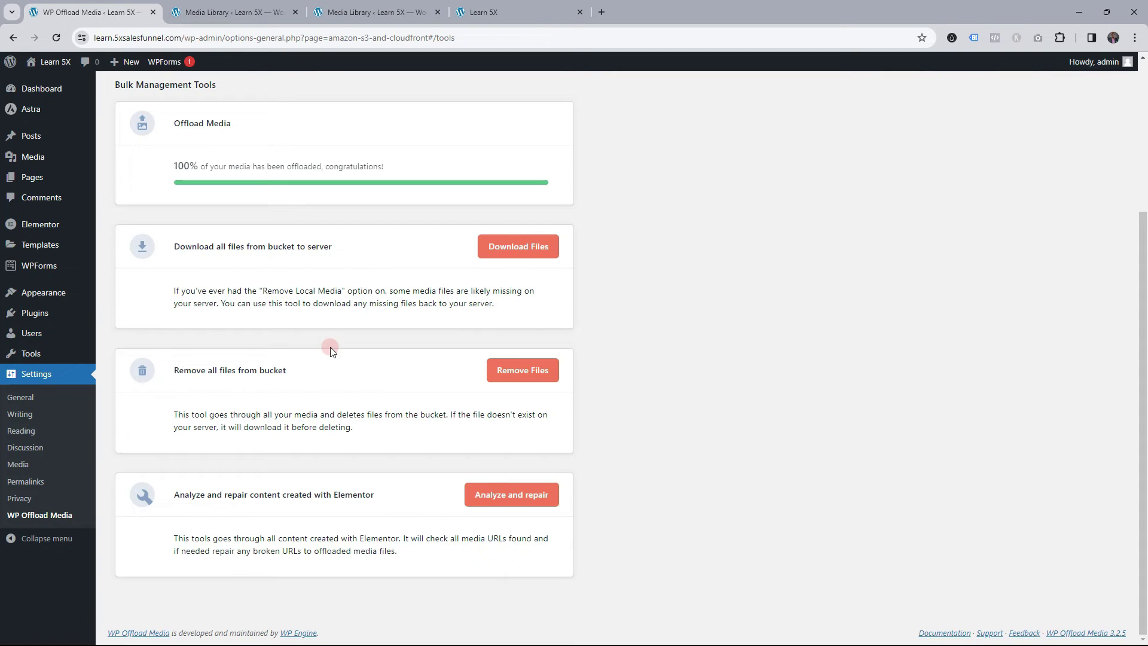
click(231, 251)
- Enable Remove Local Media in the storage settings, save, and remove all already offloaded files from the server
click(128, 152)
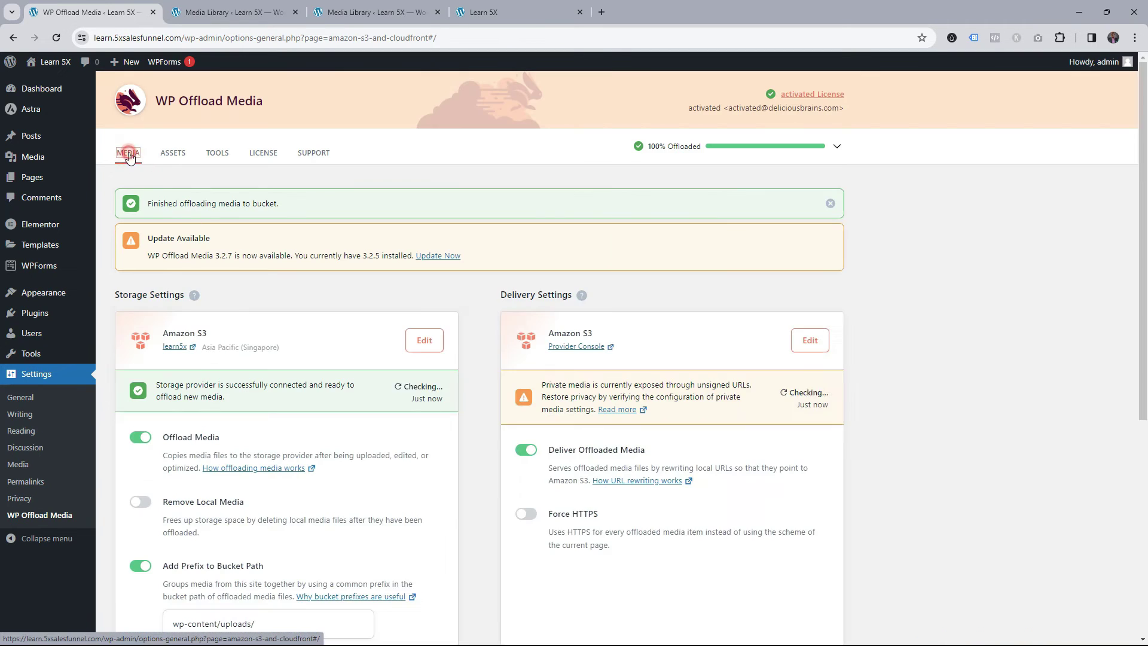
scroll(205, 379, down, 1)
click(138, 443)
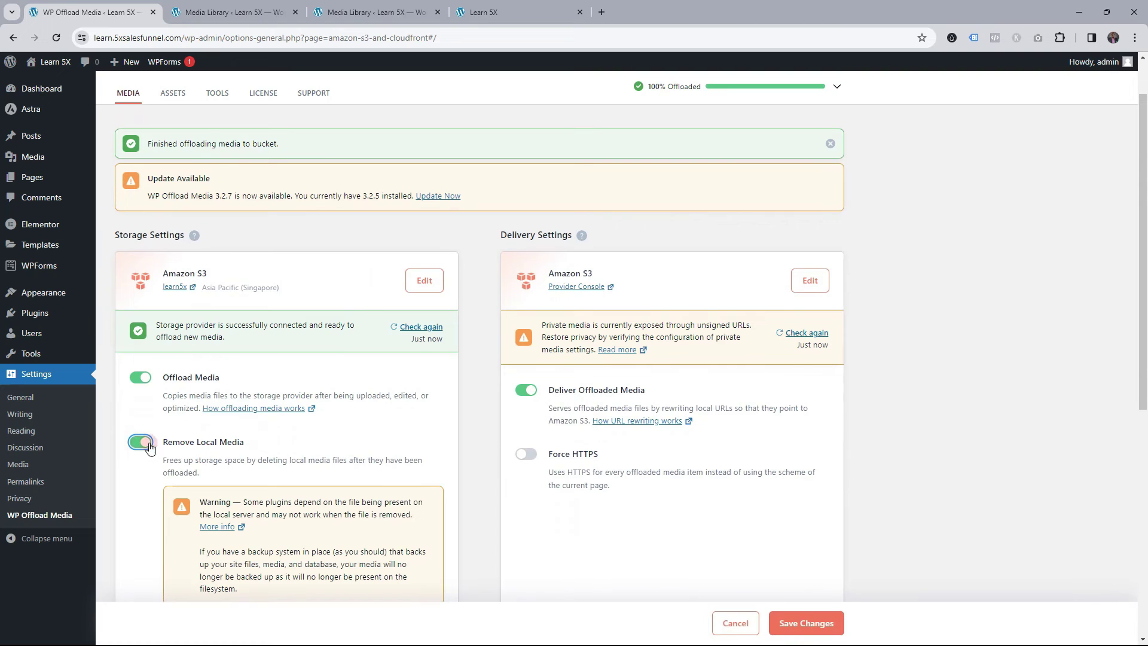
scroll(256, 461, down, 3)
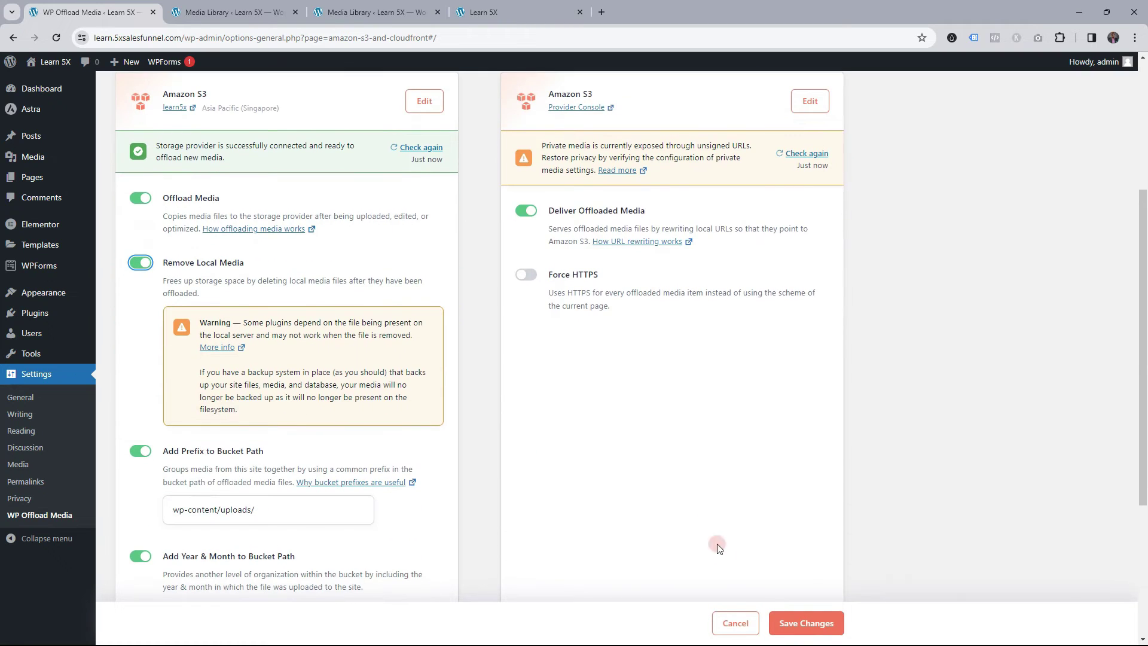
click(806, 624)
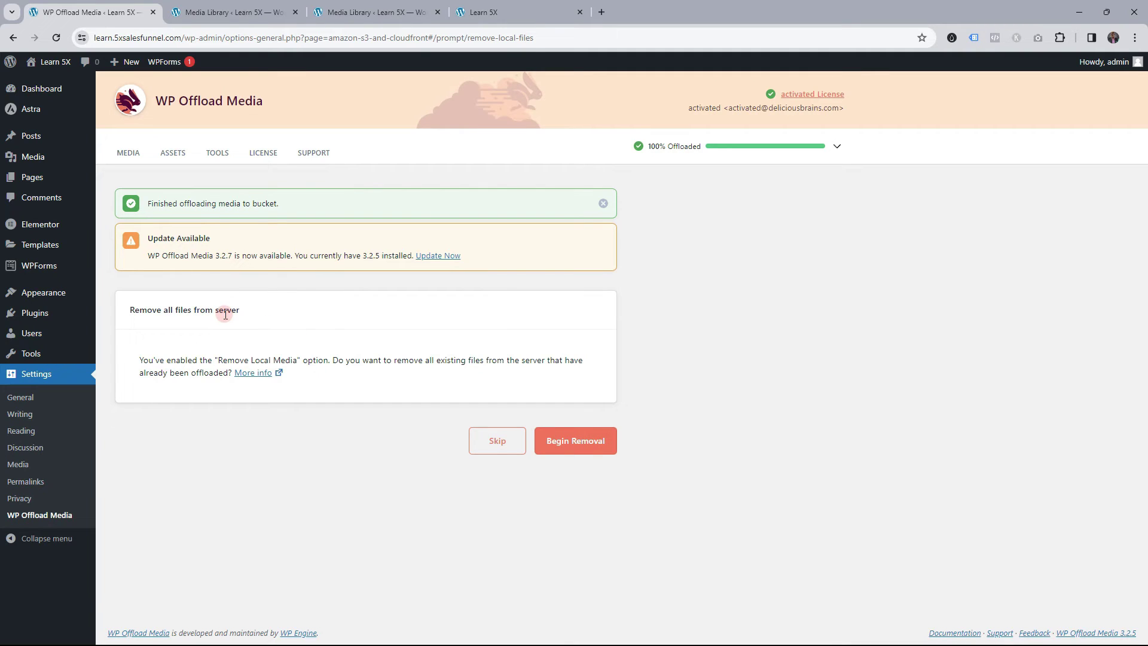
click(569, 441)
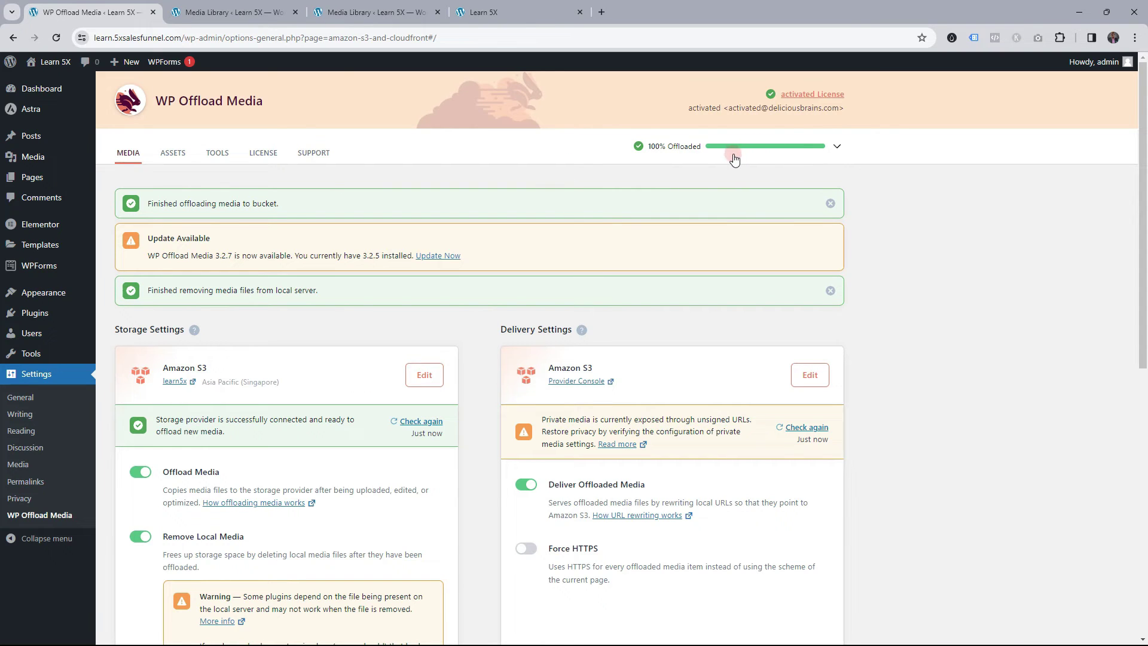
mouse_move(734, 158)
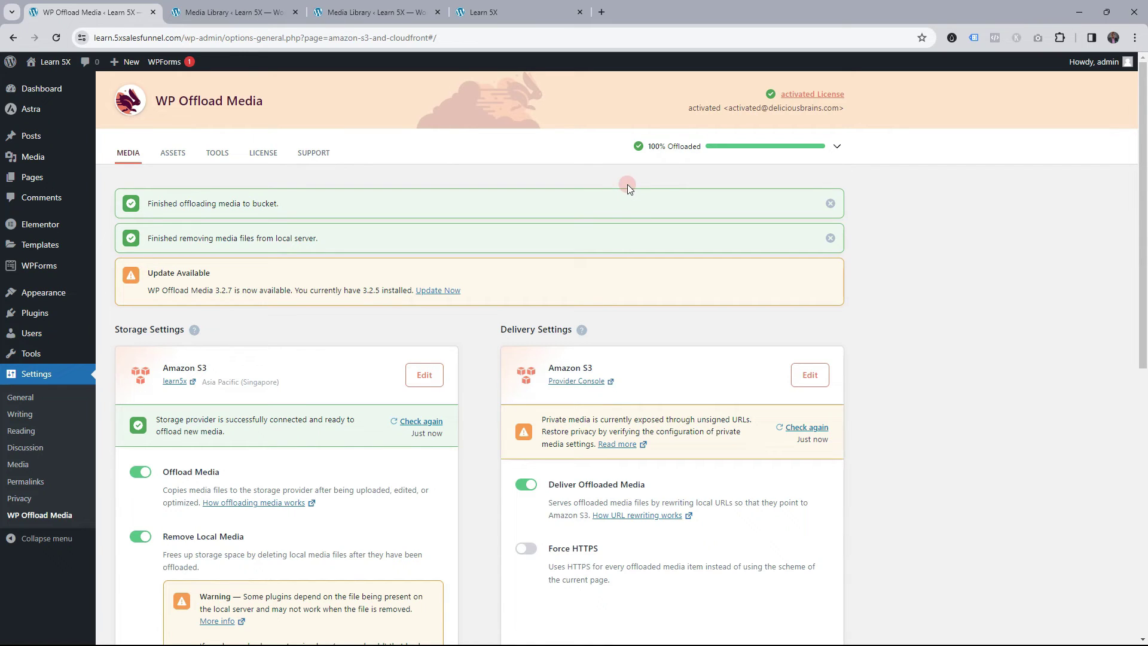
- Upload the Unpaid_Outreach image from the Downloads folder to the Media Library and view its attachment details
click(23, 157)
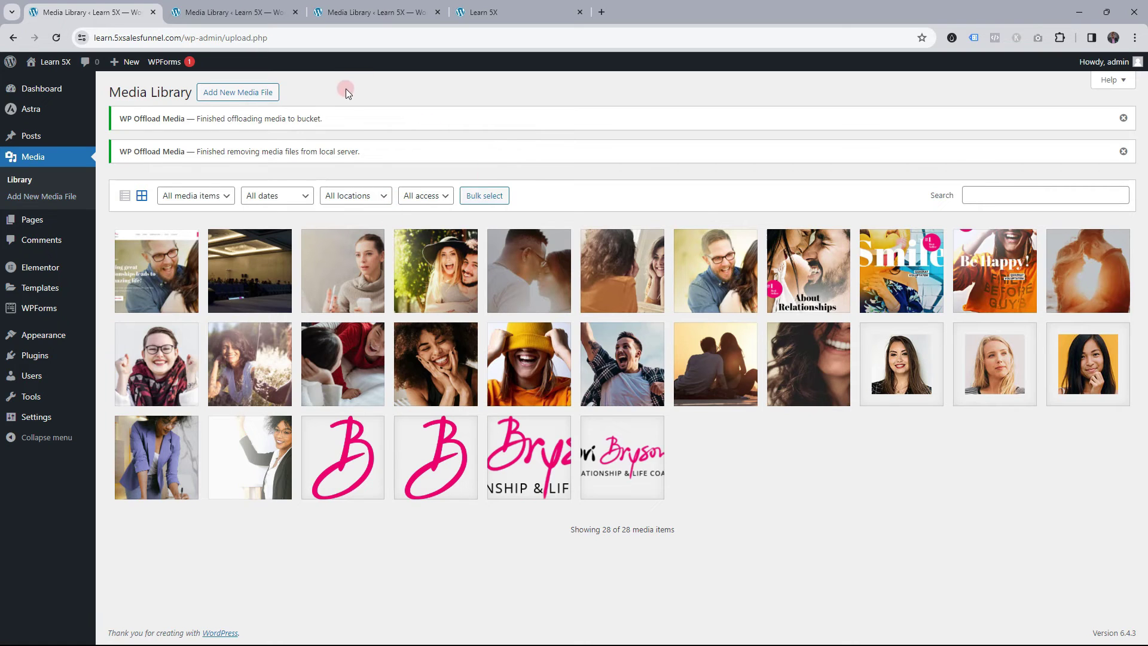
key(alt+Tab)
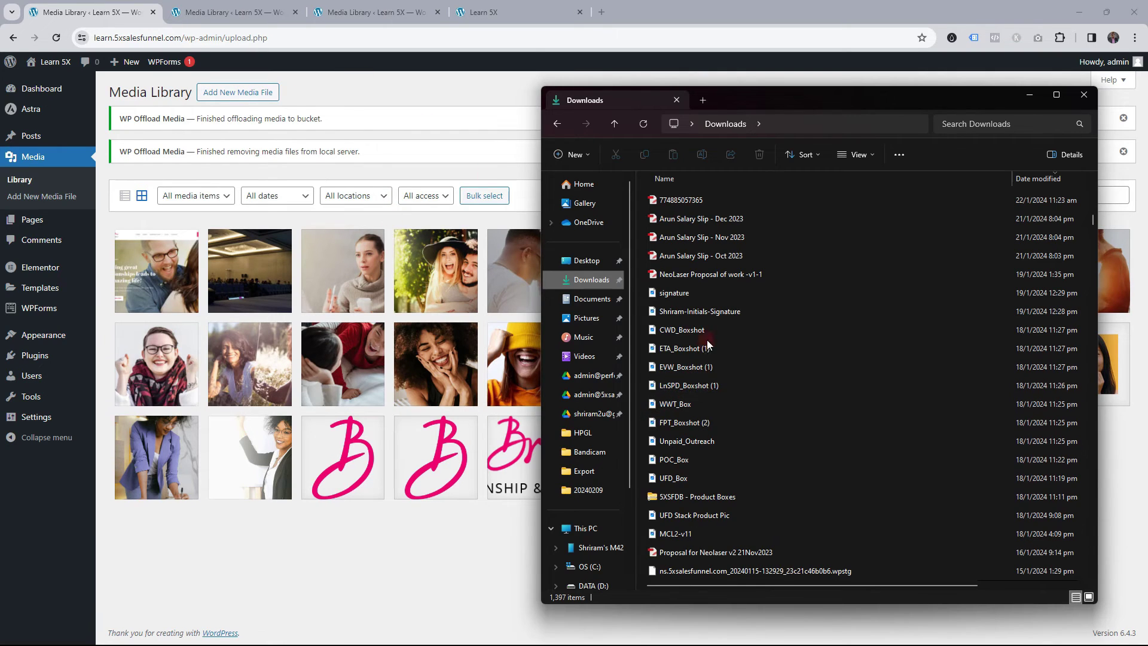
drag(674, 441, 171, 500)
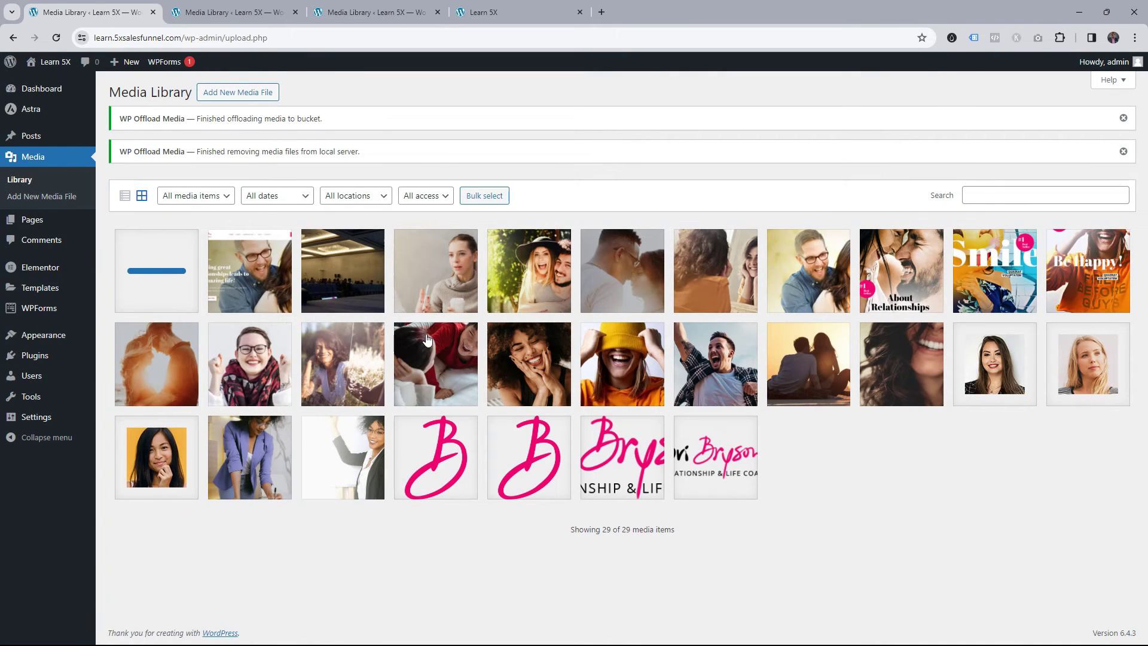
click(175, 278)
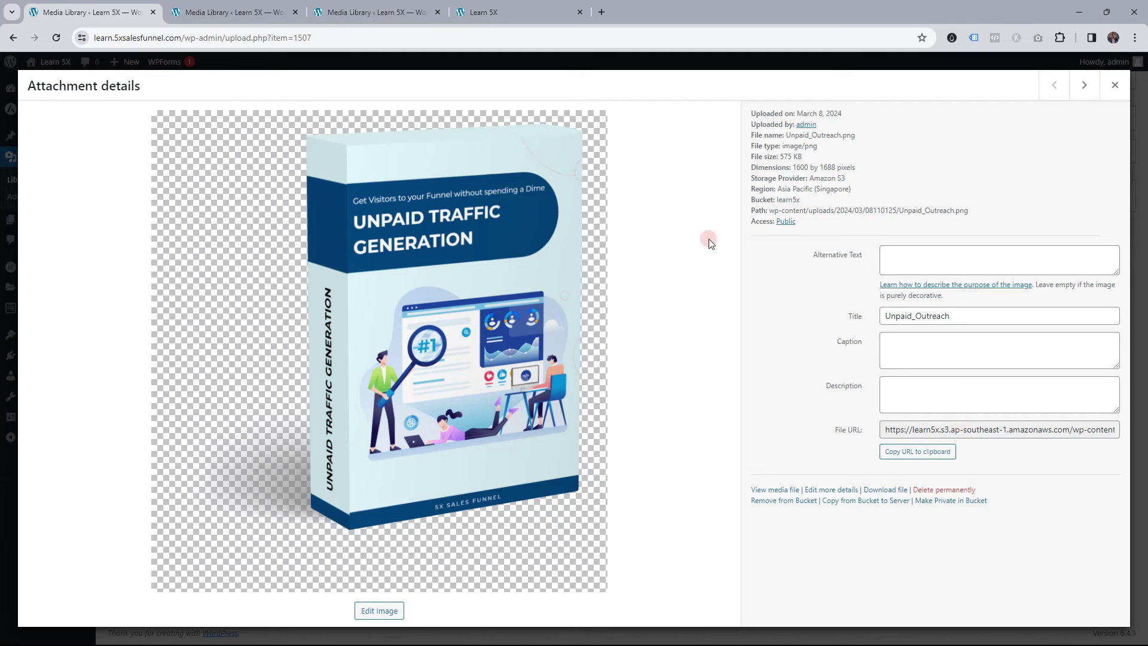
- Switch to the AWS console, open the learn5x bucket and refresh its object list
key(super+e)
click(573, 262)
key(alt+Tab)
key(alt+Tab)
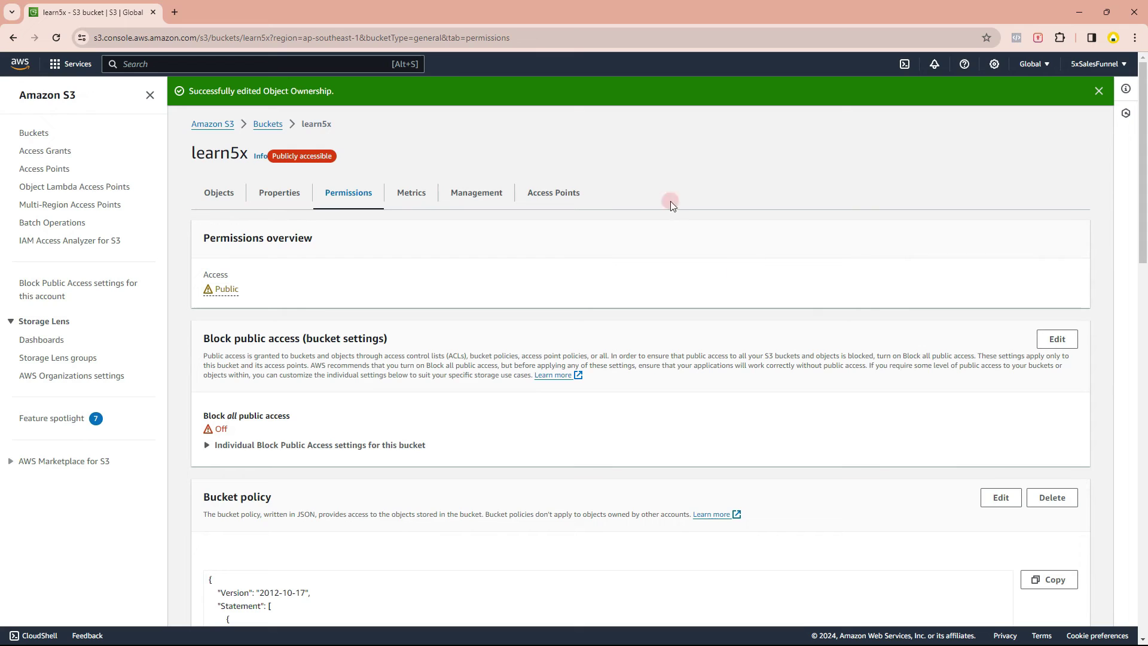
click(277, 218)
click(266, 125)
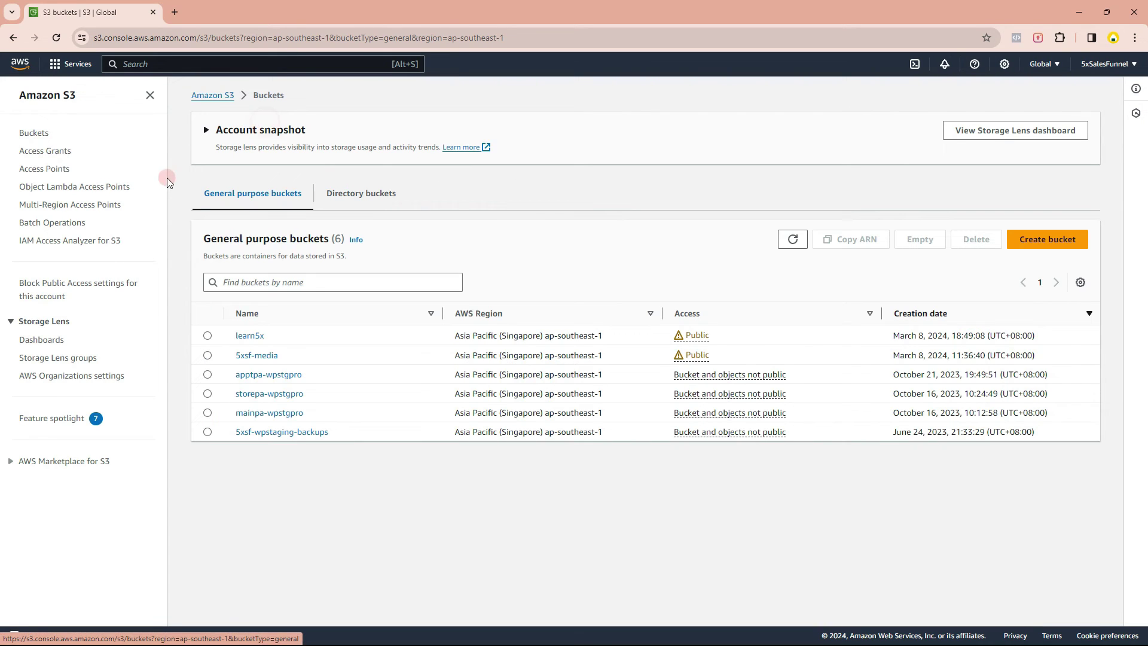
click(248, 333)
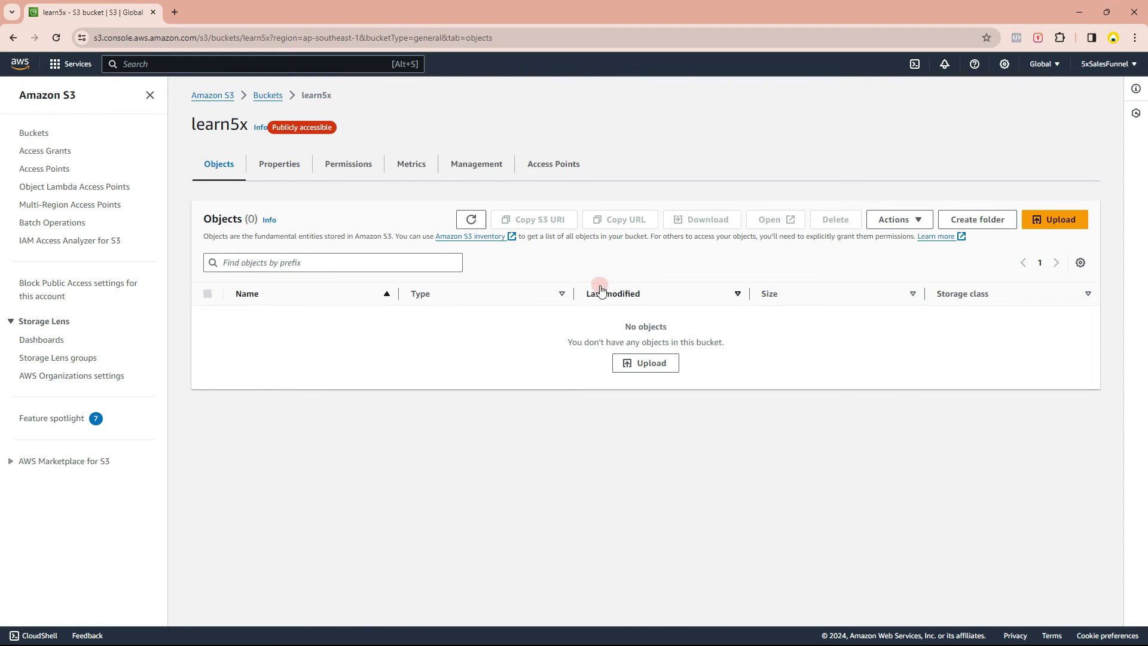
click(471, 219)
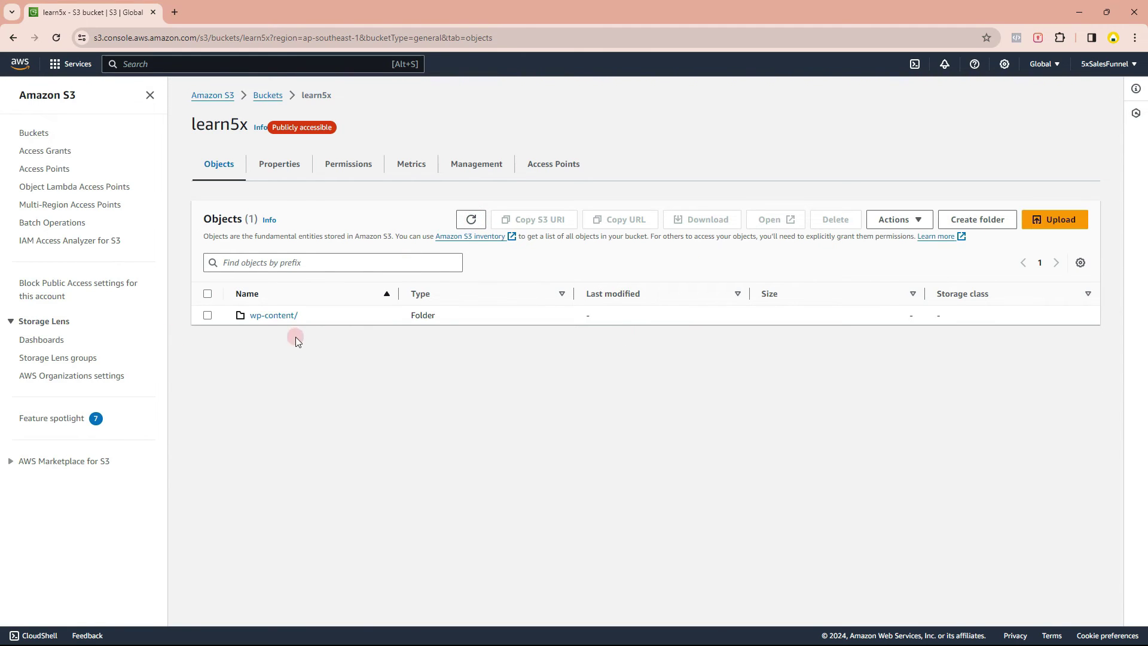
- Browse the bucket to the wp-content/uploads/2021/03/08105819 folder to check its offloaded images
click(266, 317)
click(260, 317)
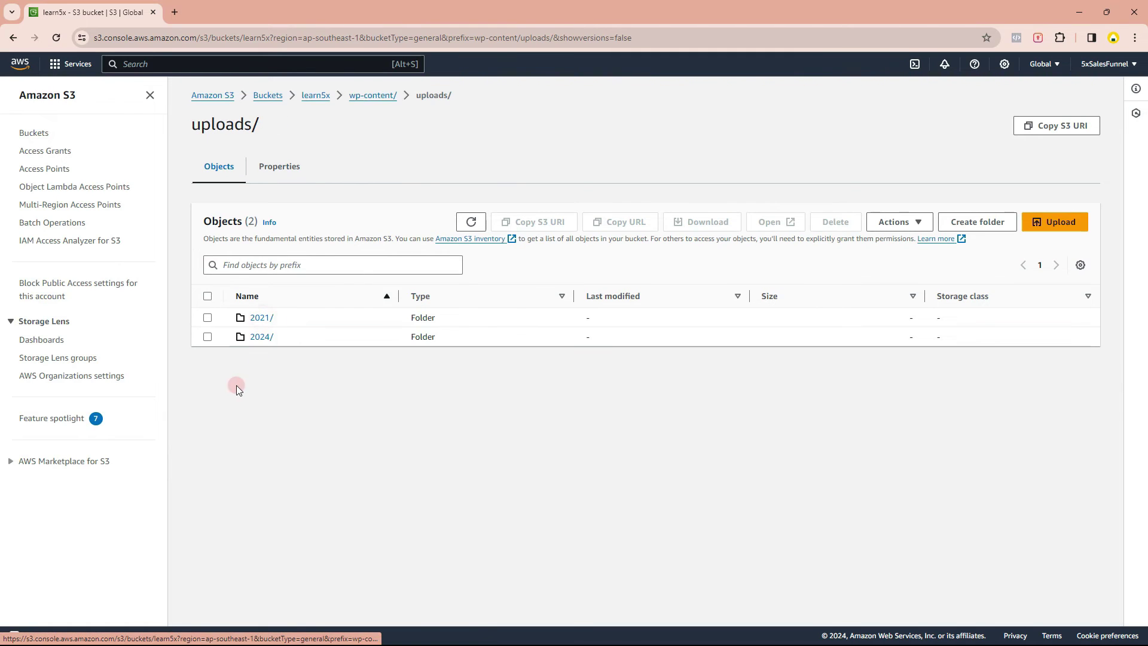
click(263, 340)
click(257, 317)
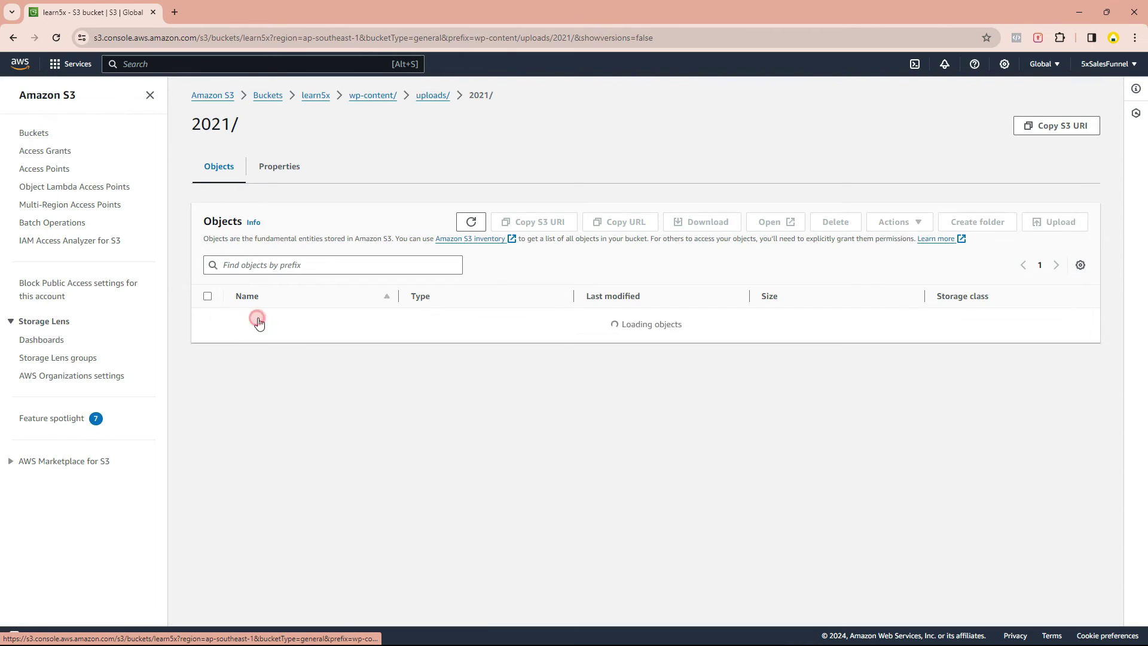
click(255, 334)
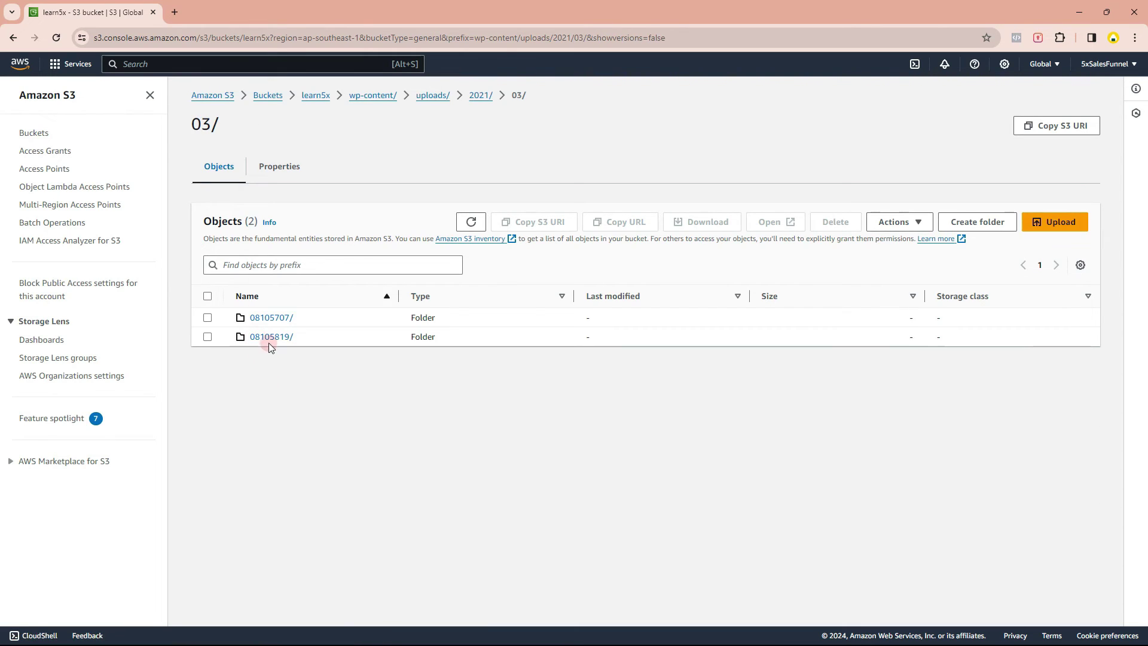
click(270, 338)
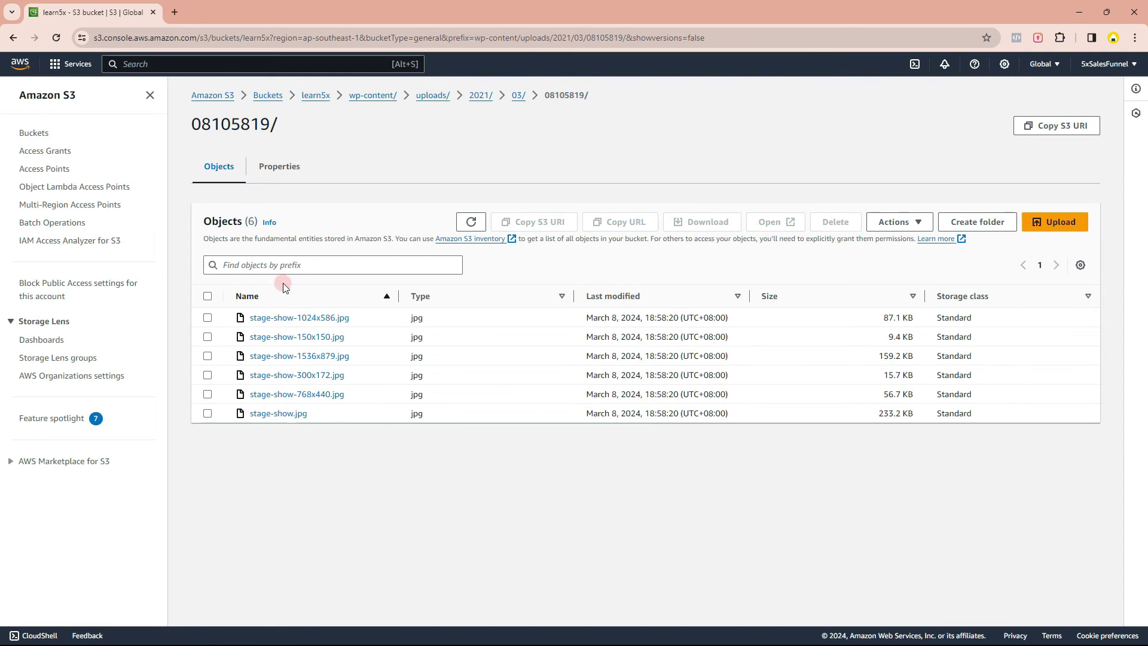
- Open the object details of stage-show-1024x586.jpg and view its object URL in a new window, closing it when done
click(314, 318)
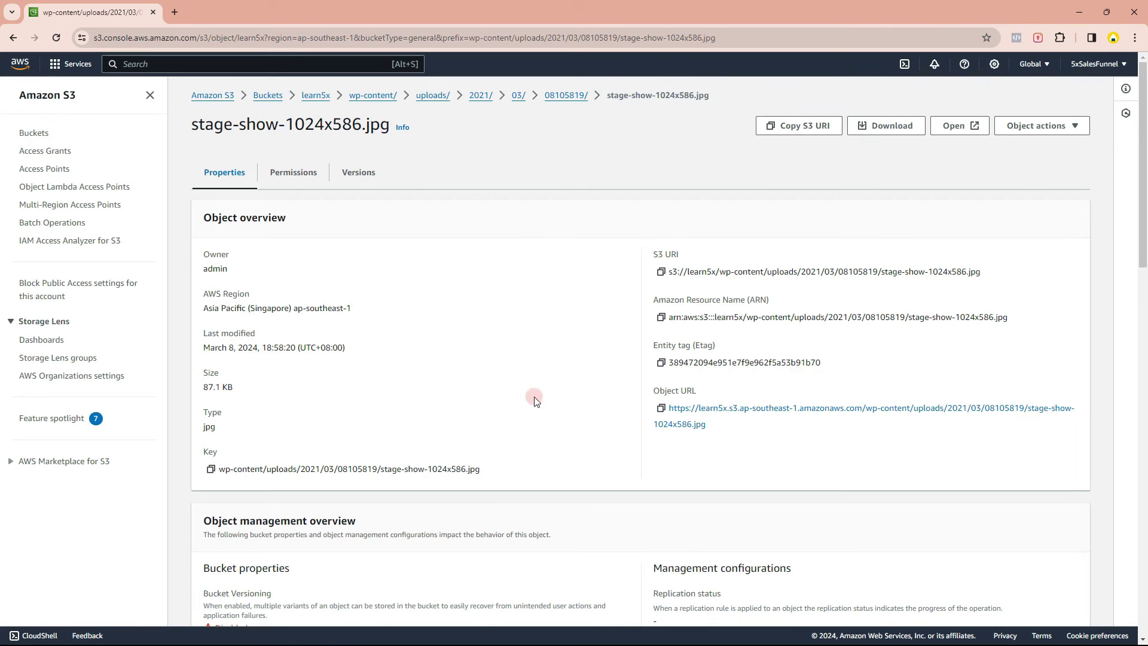
right_click(724, 408)
click(755, 518)
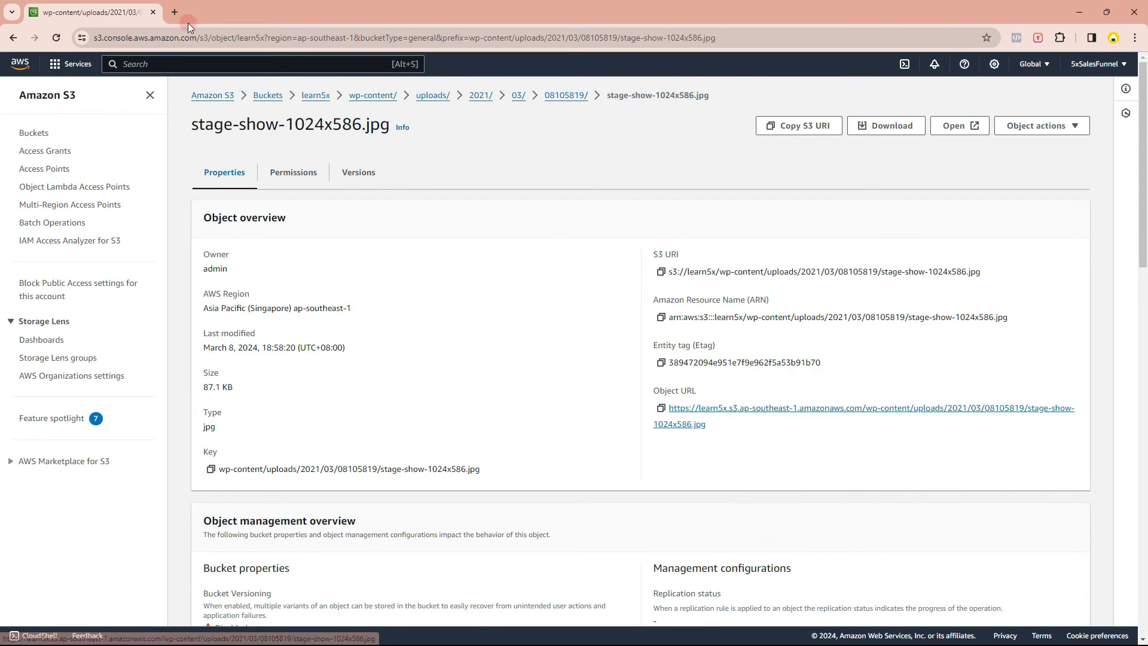
right_click(674, 432)
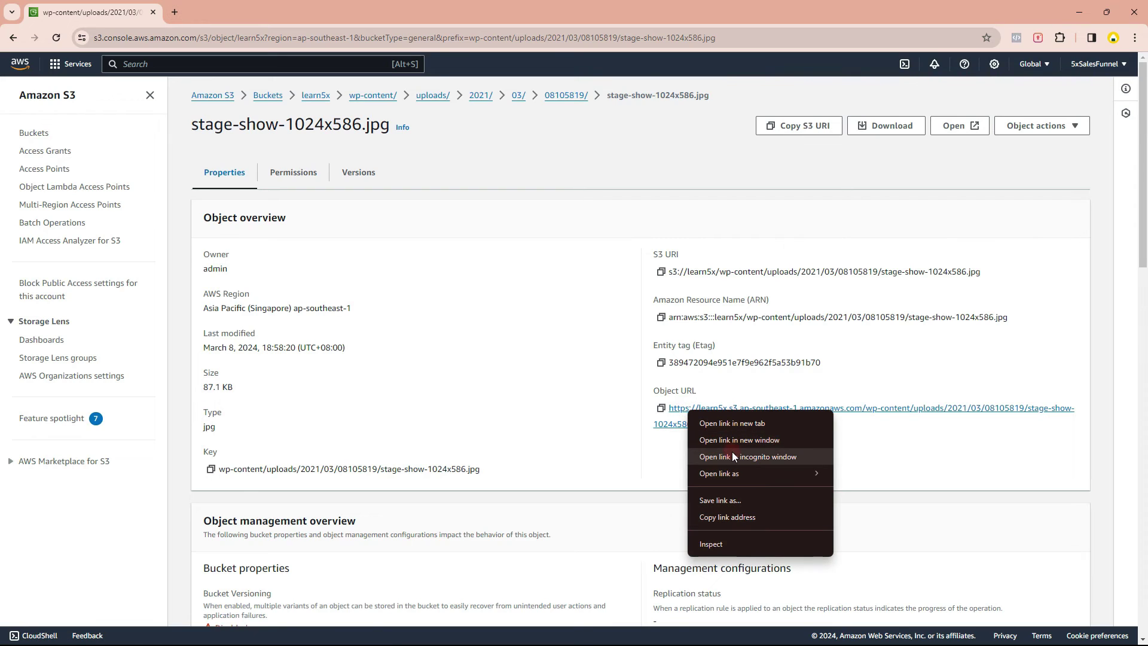
click(693, 443)
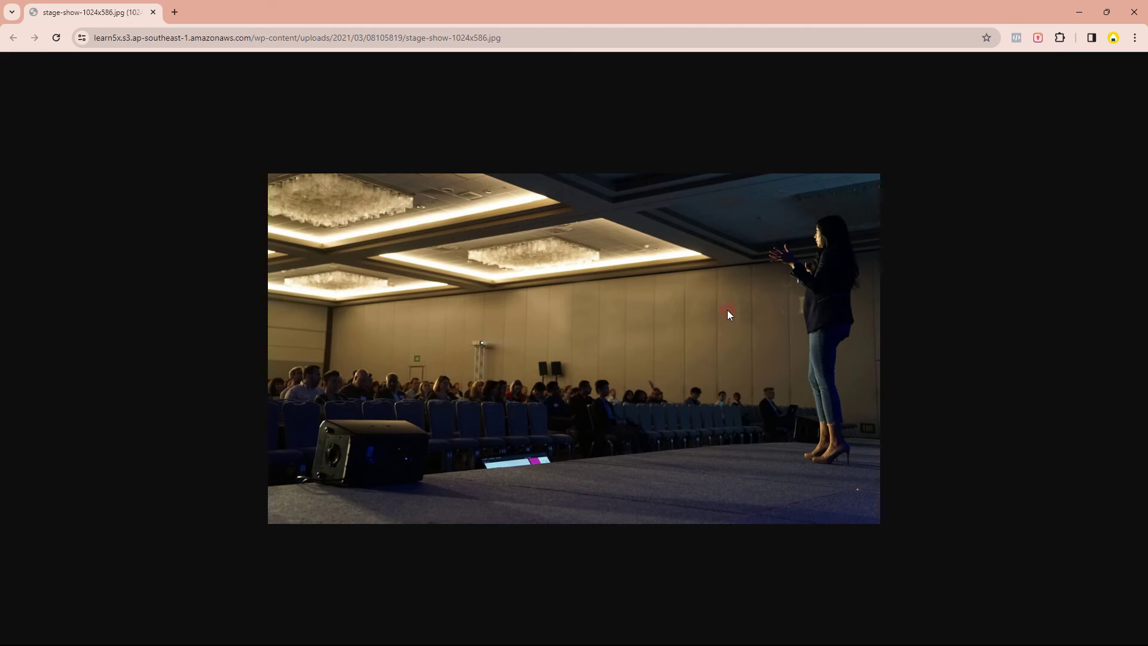
click(1134, 12)
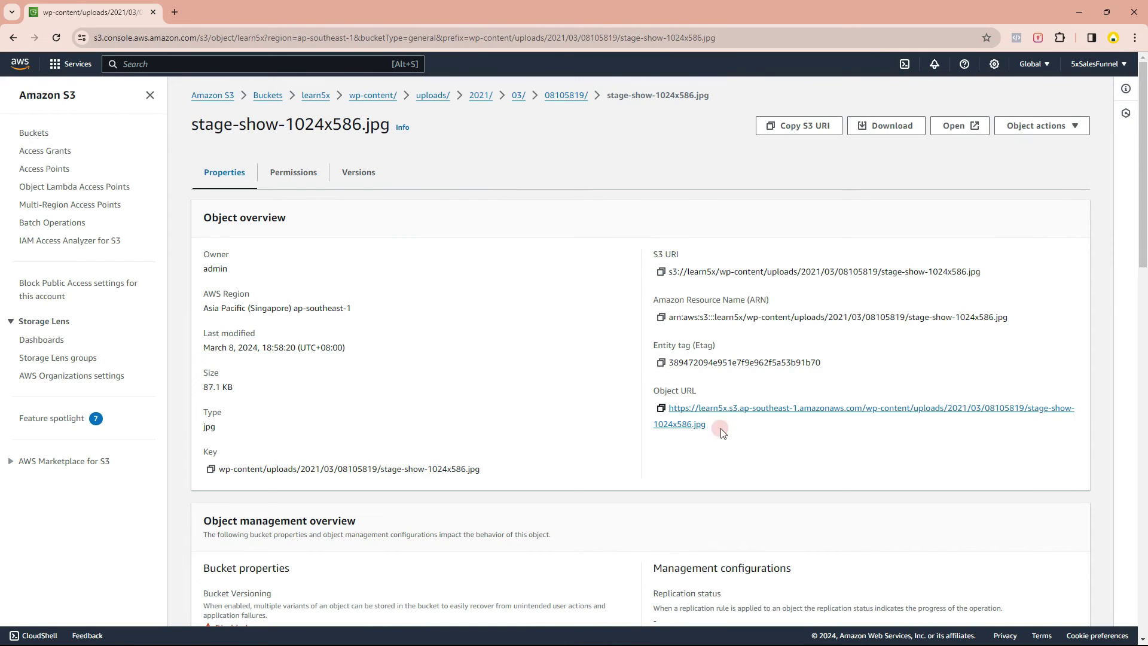
- Return to the uploads folder and browse to 2024/03/08110125 to check the Unpaid_Outreach image files
click(246, 173)
click(440, 96)
click(265, 335)
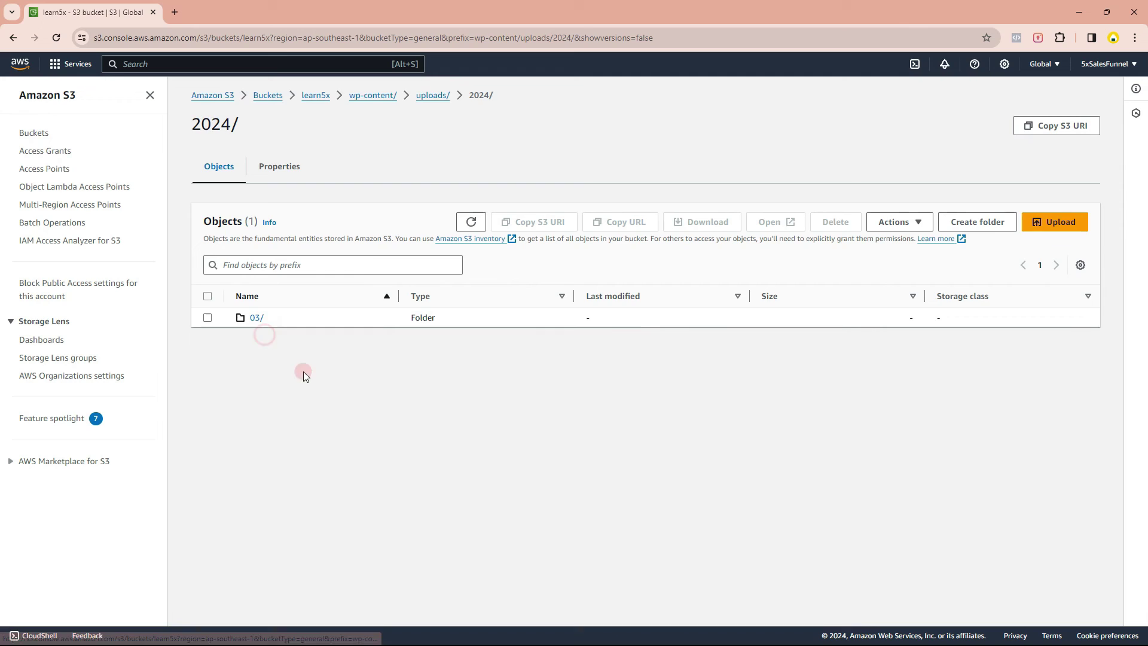
click(256, 317)
click(276, 318)
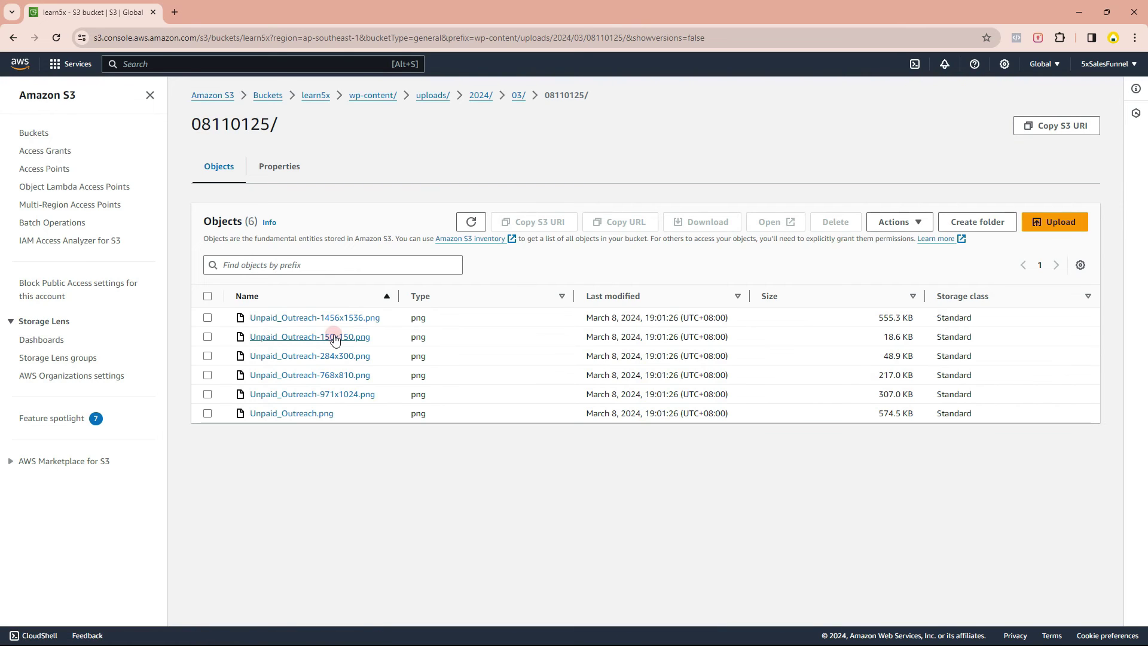
- Check Unpaid_Outreach-1456x1536.png by viewing its object details and object URL separately, closing both when done
right_click(325, 318)
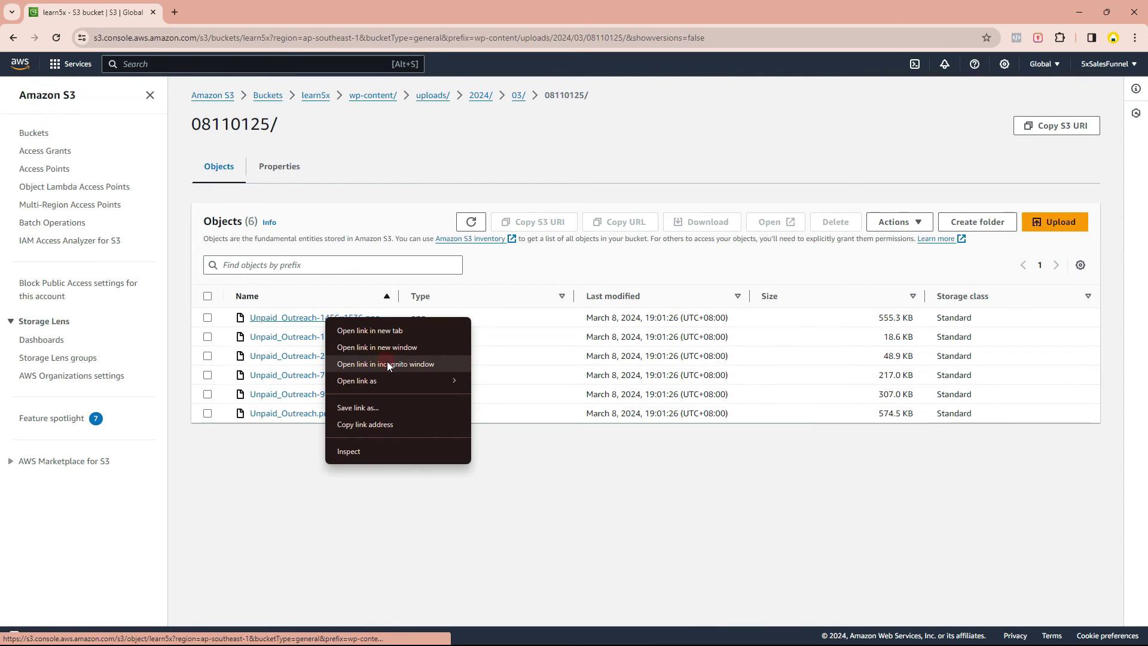
click(390, 331)
click(233, 12)
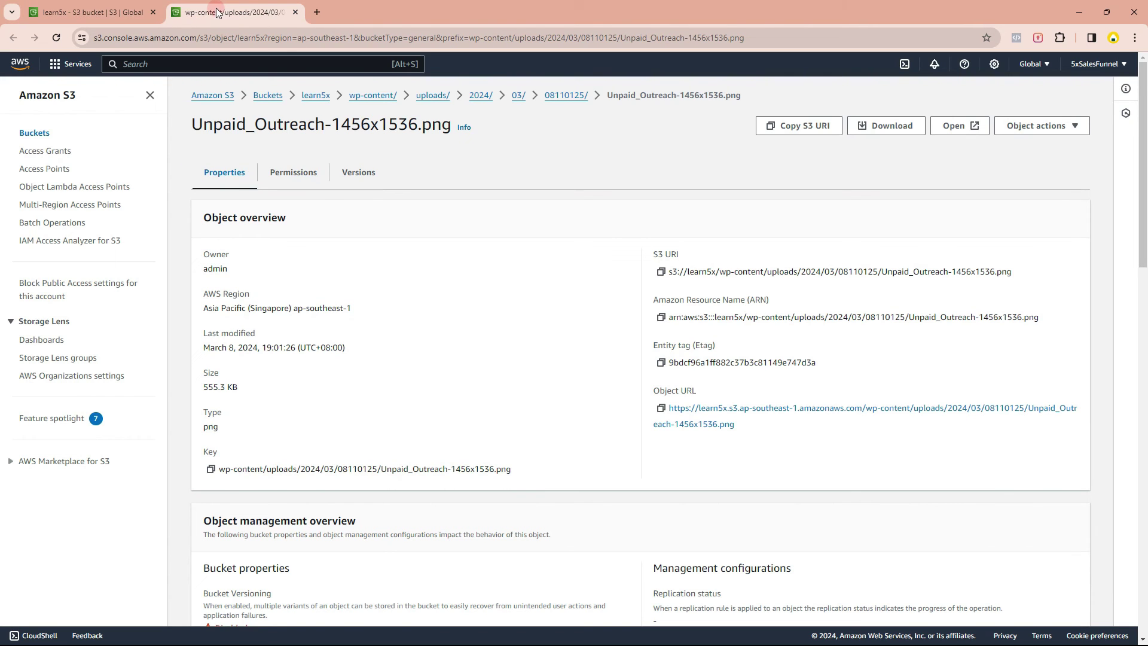
right_click(722, 409)
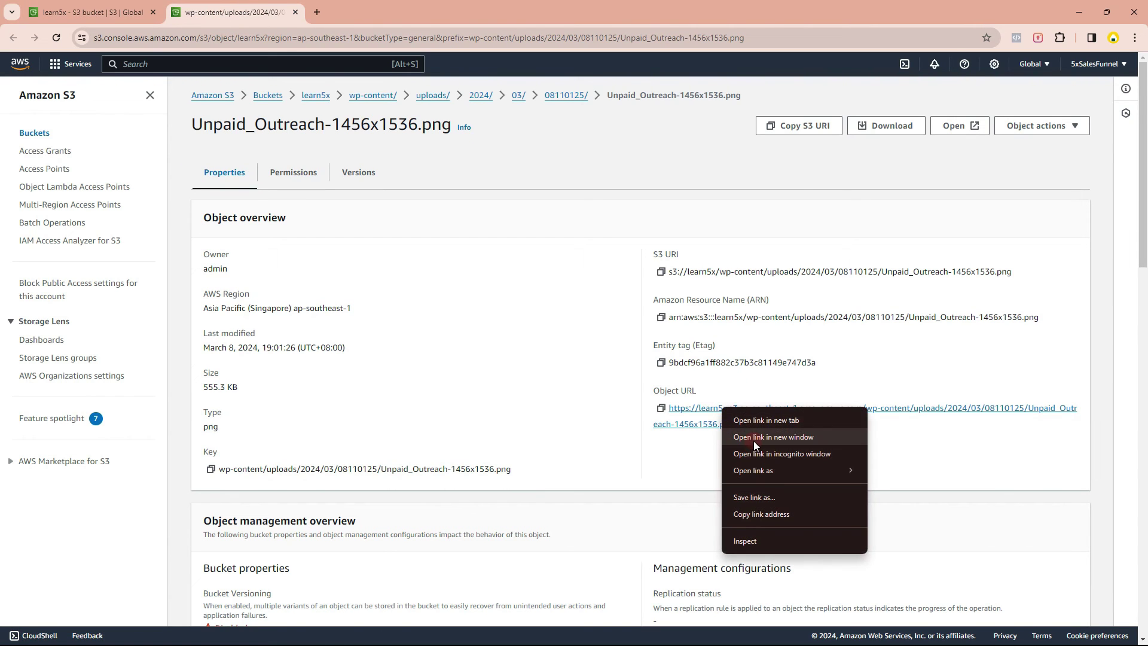
click(754, 438)
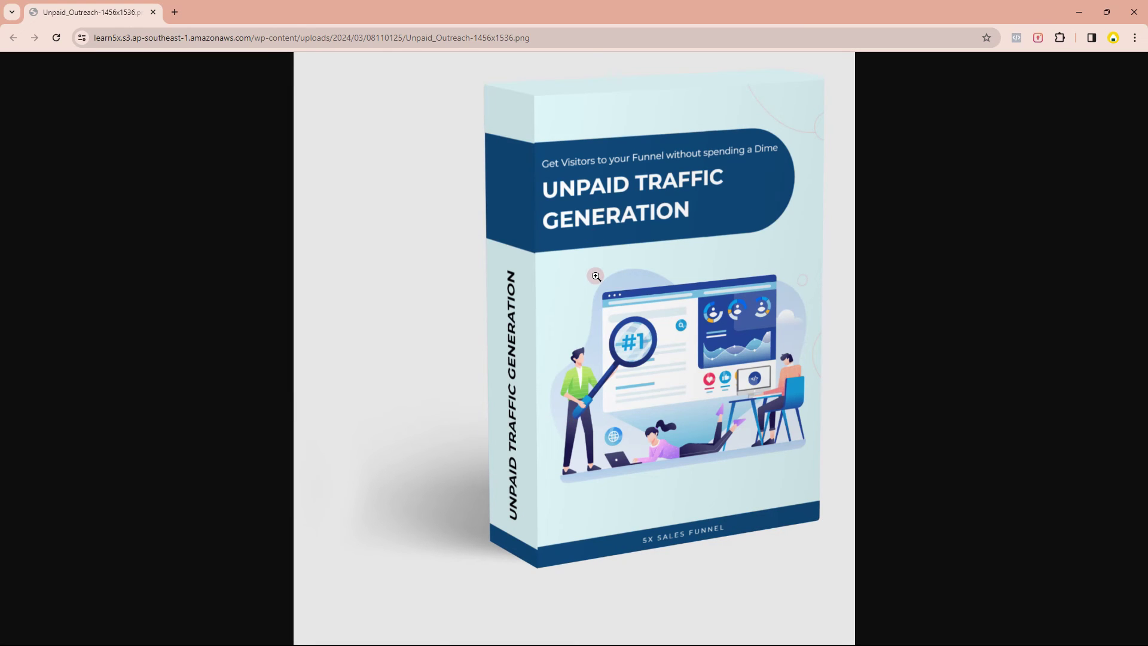
click(153, 12)
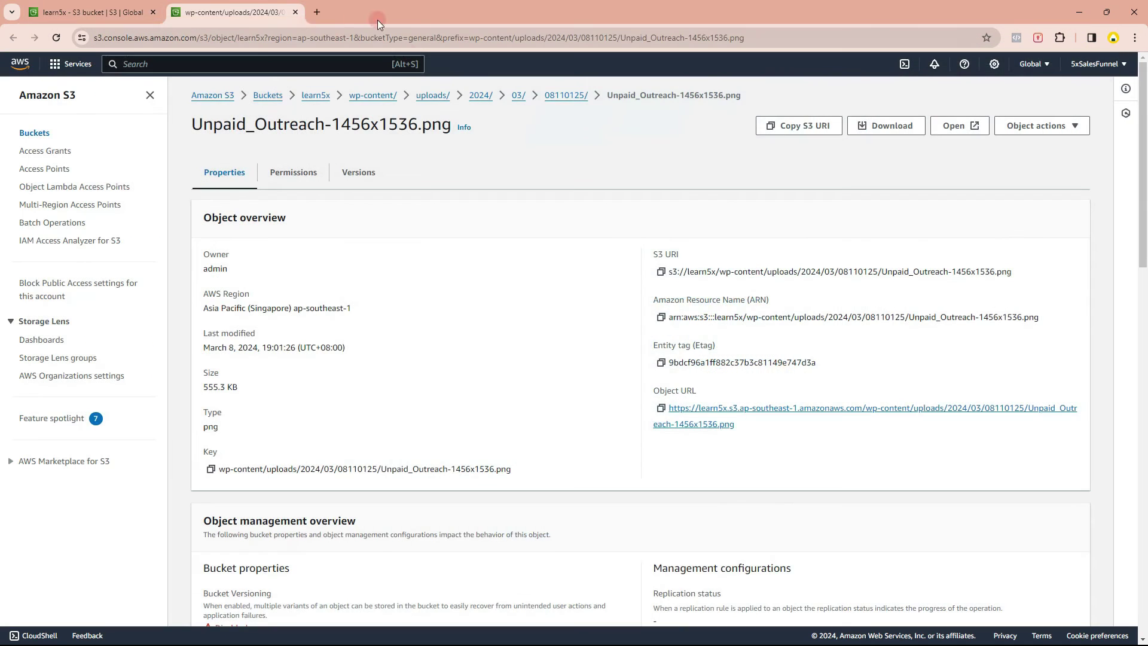
middle_click(252, 12)
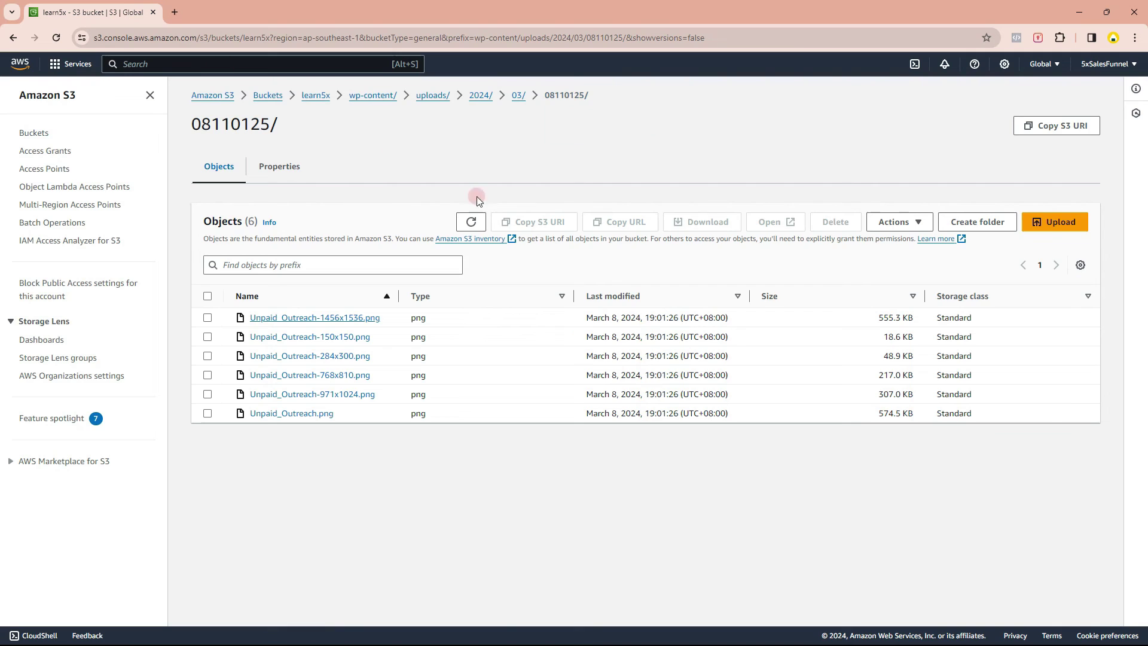
- Switch back to WordPress and use WP Offload Media's bulk tools to download all files from the bucket to the server
key(alt+Tab)
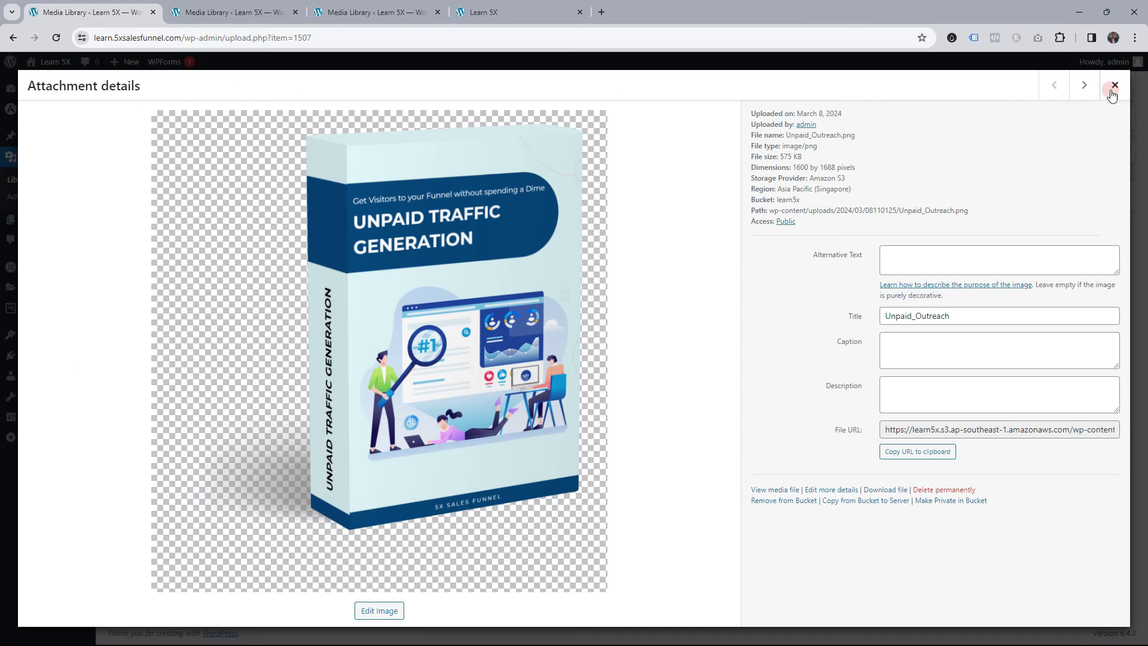
click(1114, 85)
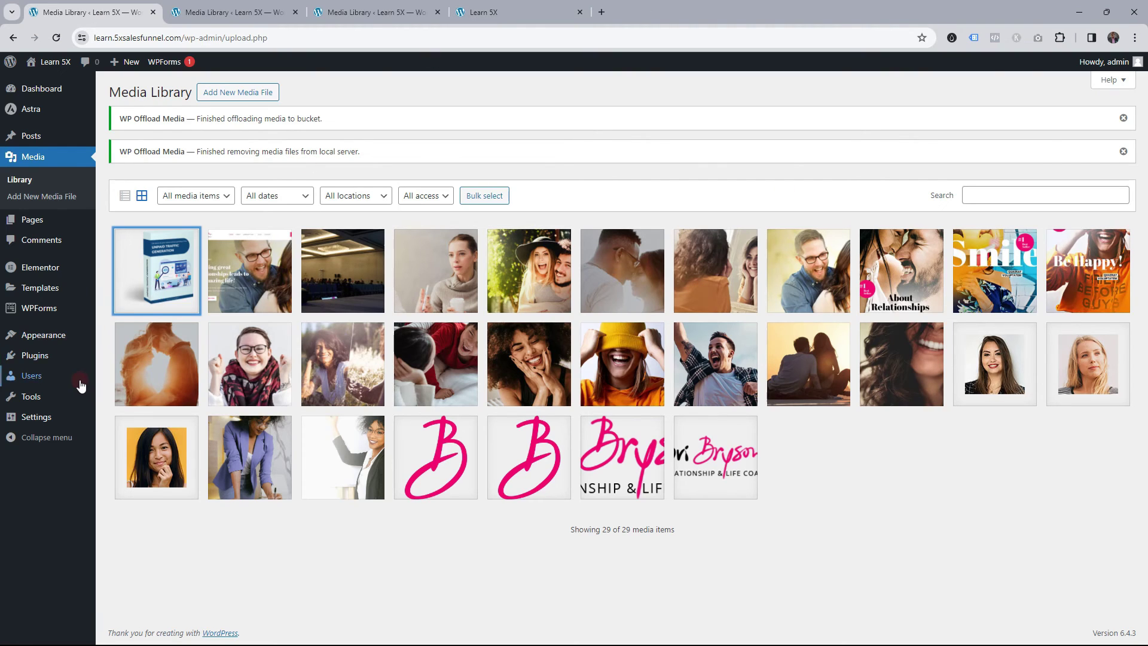
mouse_move(39, 428)
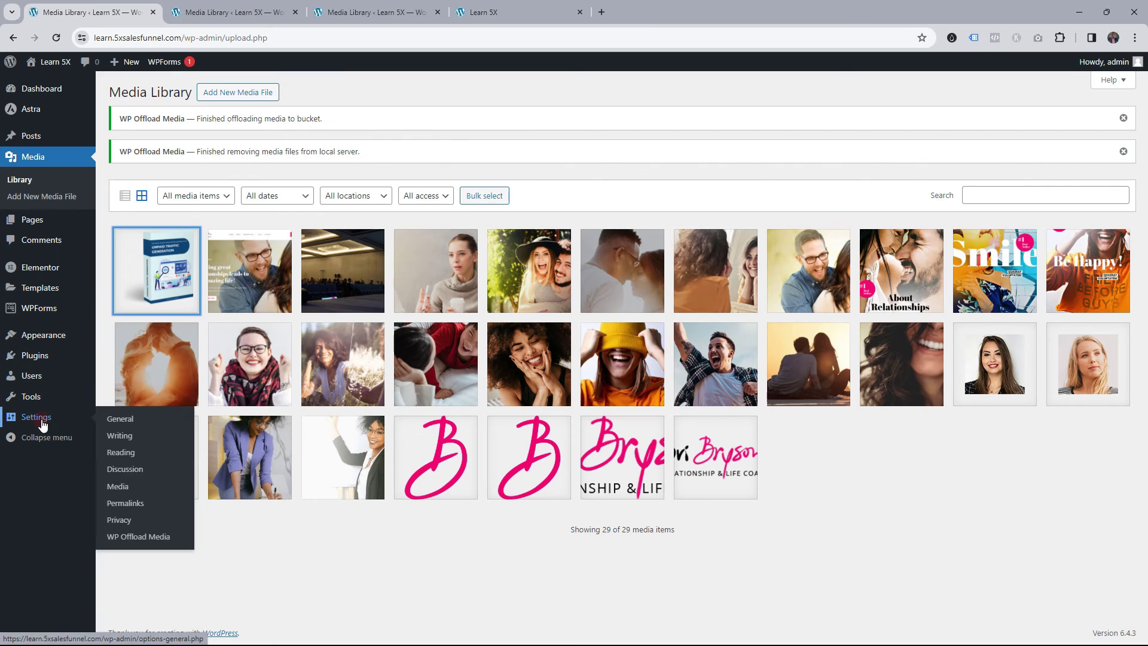
click(150, 537)
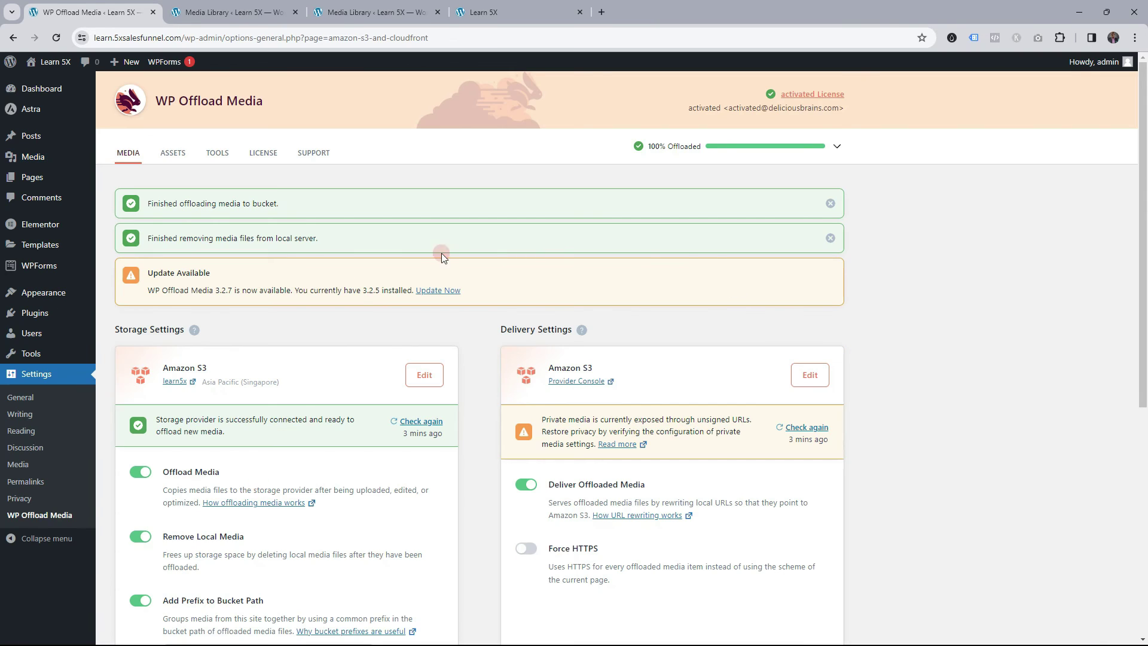
click(218, 157)
scroll(648, 339, down, 2)
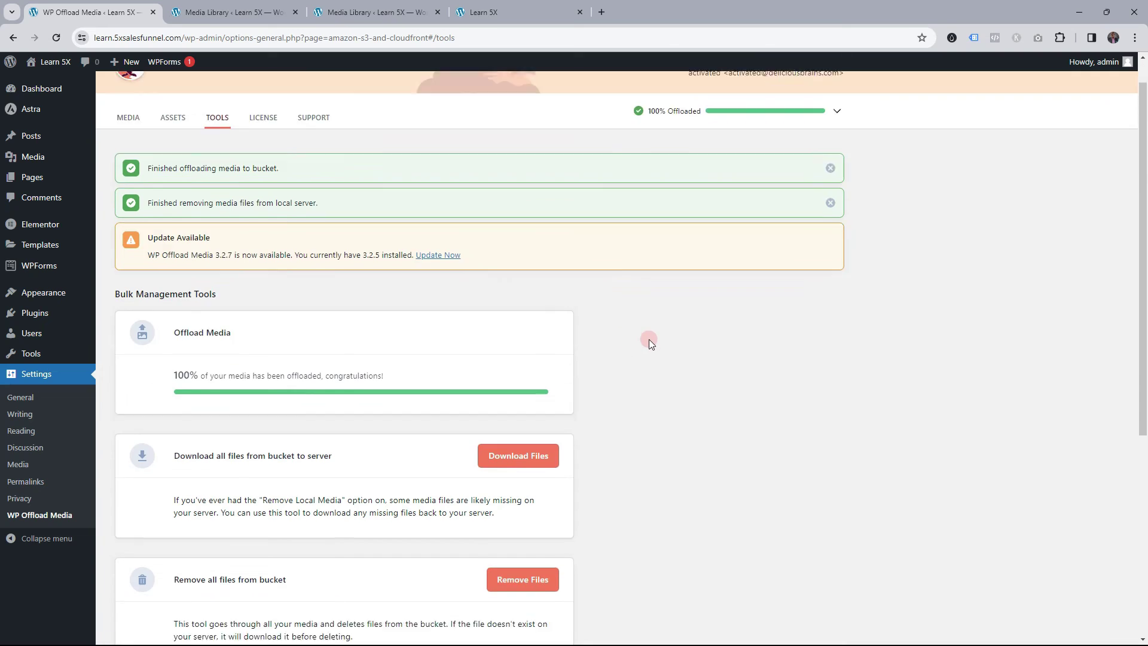
scroll(569, 329, down, 2)
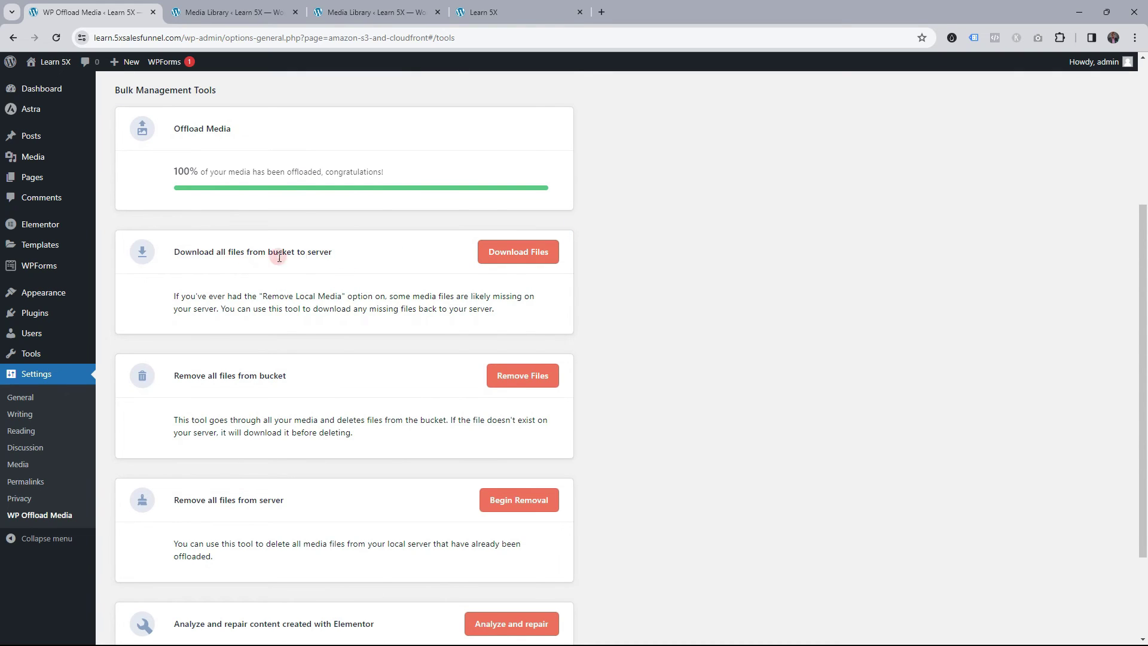
click(502, 253)
scroll(458, 317, up, 5)
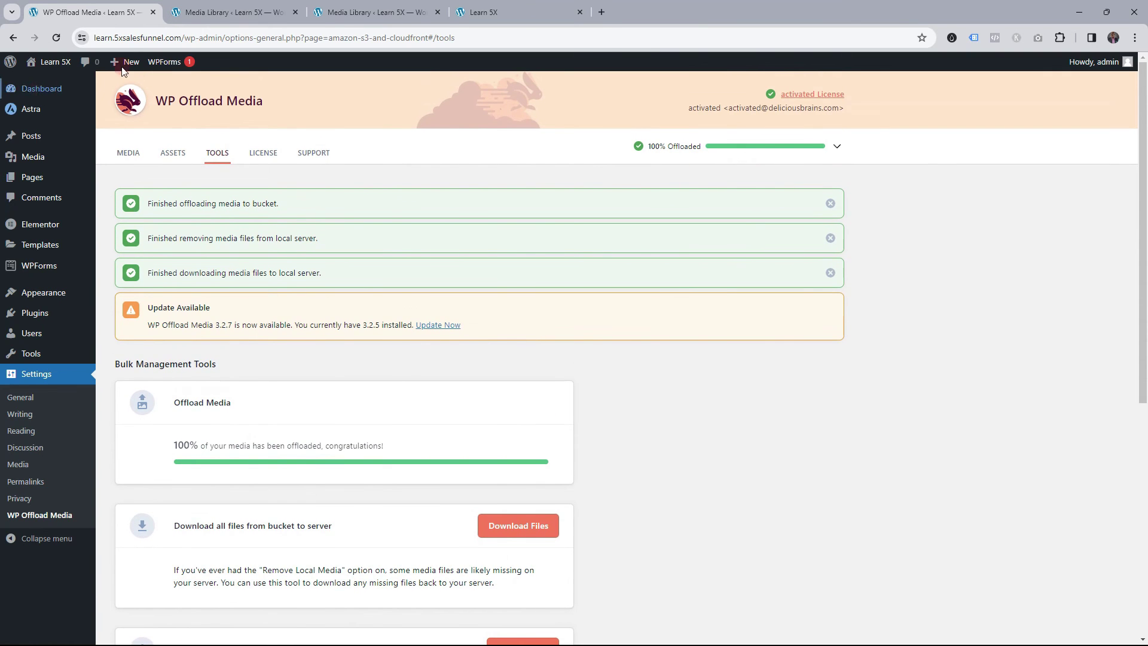
- Reload the Media Library and view the attachment details of the Unpaid_Outreach image
click(218, 14)
click(57, 38)
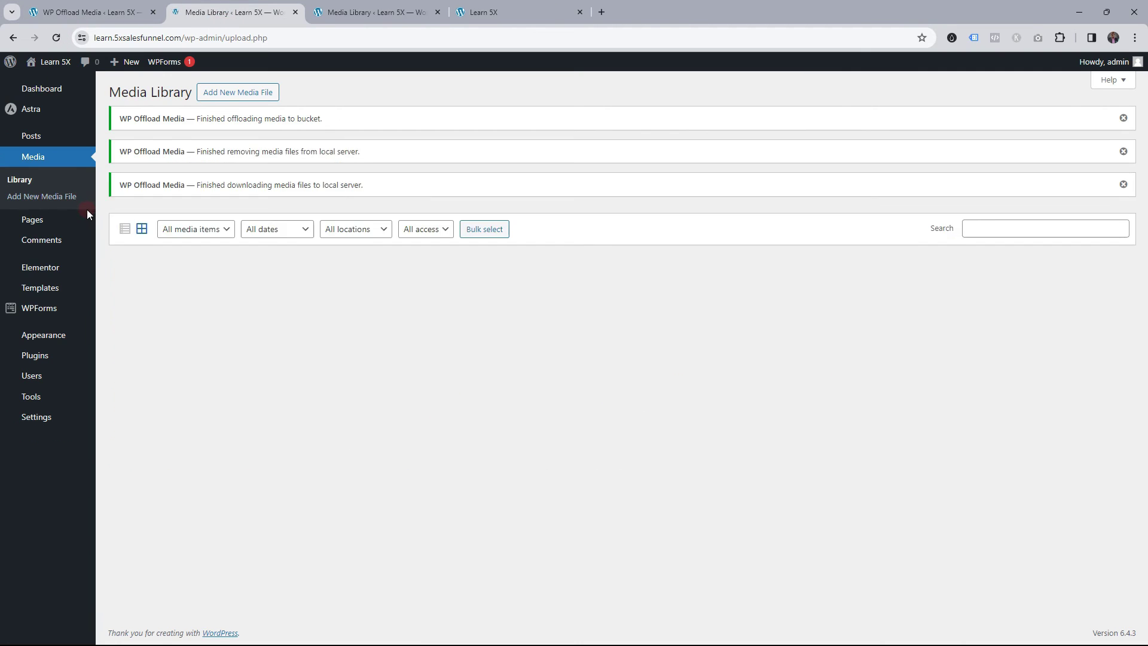
click(154, 301)
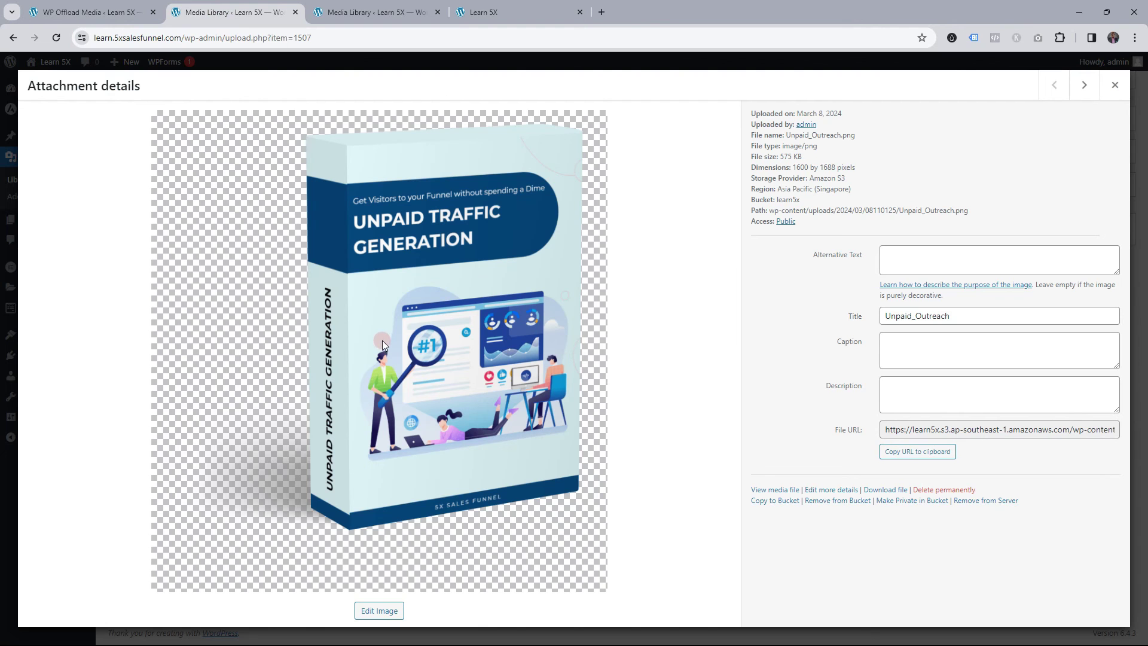
- Return to the WP Offload Media tools and run the bucket-to-server download of all files again
click(113, 11)
scroll(460, 359, down, 2)
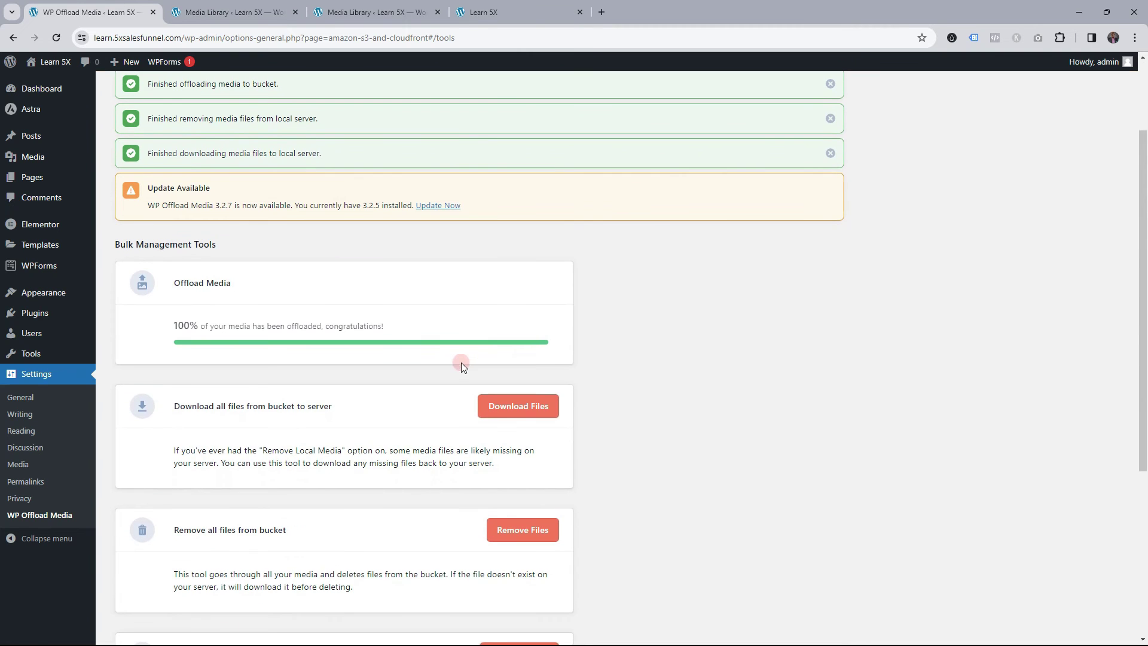
click(503, 407)
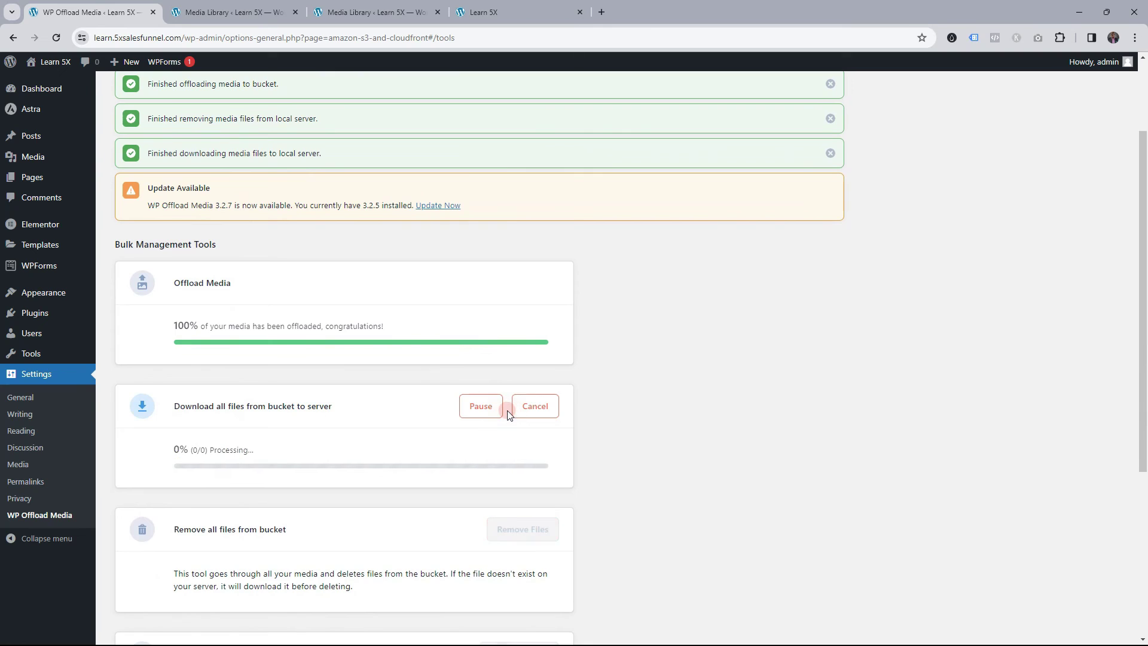
scroll(430, 374, up, 2)
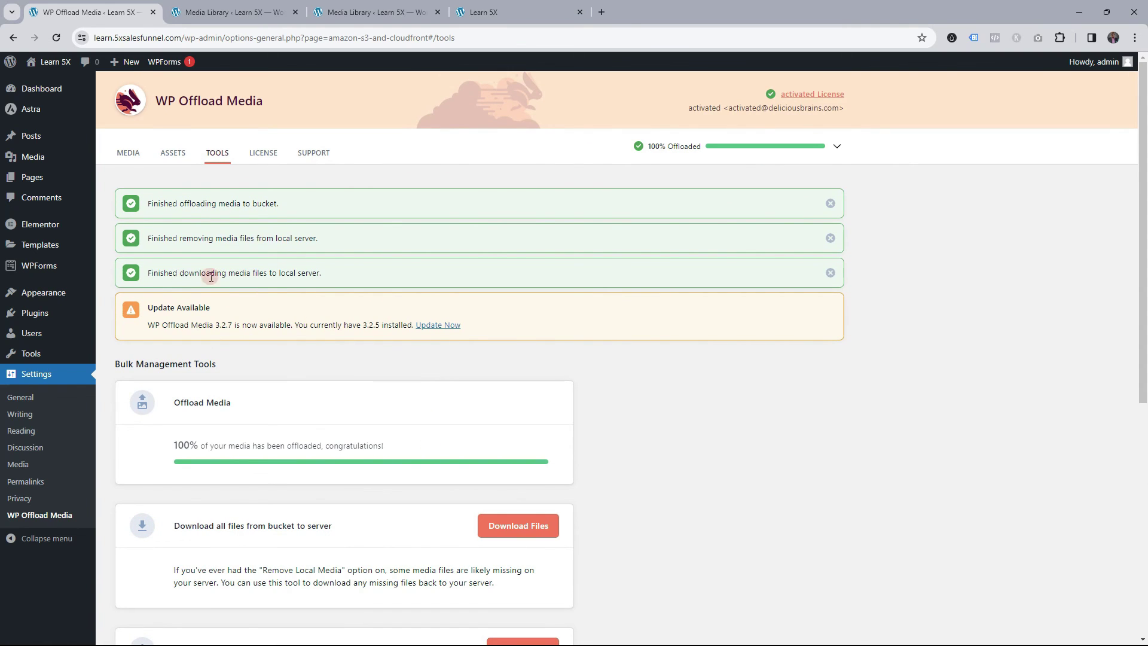
- Reload the Media Library page to check the Unpaid_Outreach image's storage provider, bucket and file URL, and close its attachment details
scroll(542, 358, down, 4)
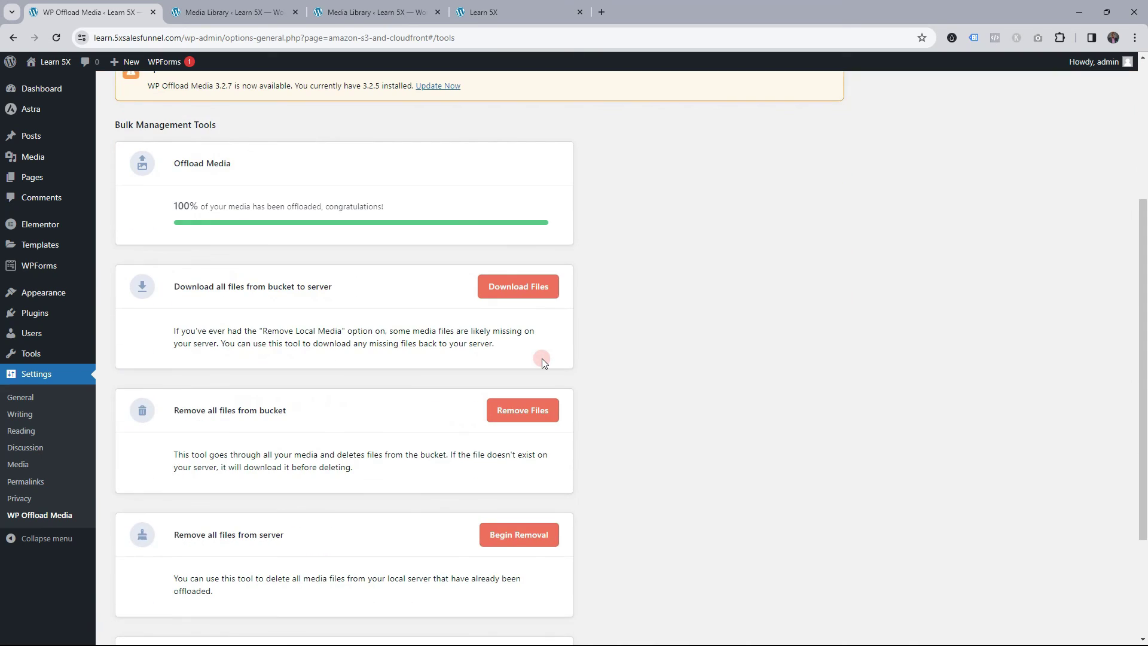
scroll(242, 359, down, 2)
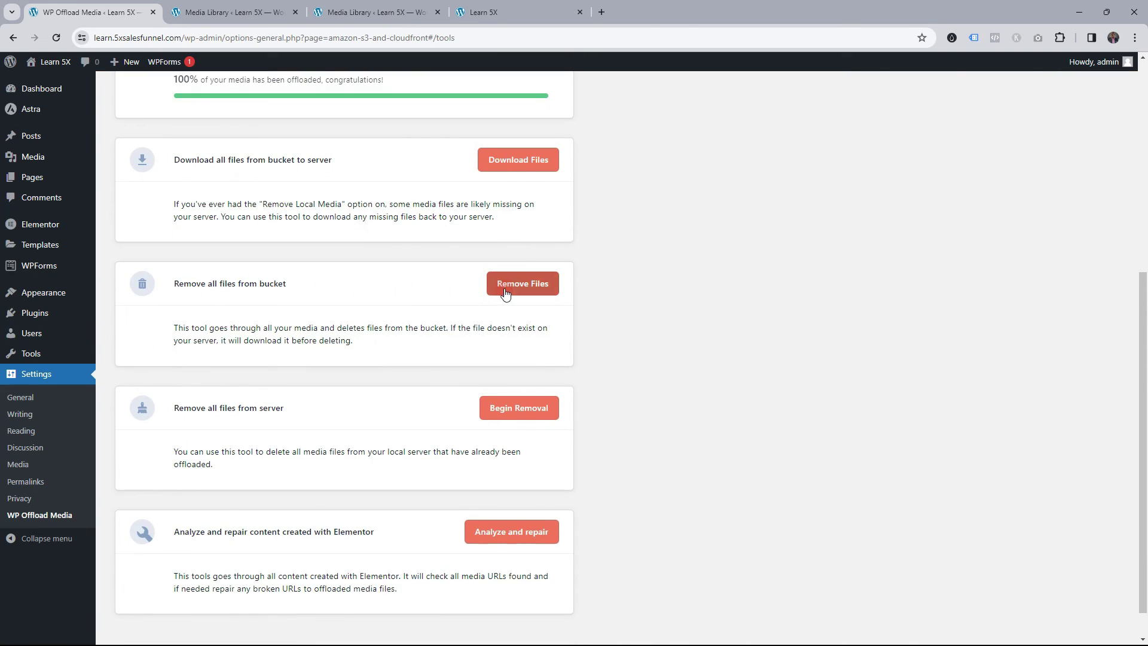
click(233, 12)
click(57, 38)
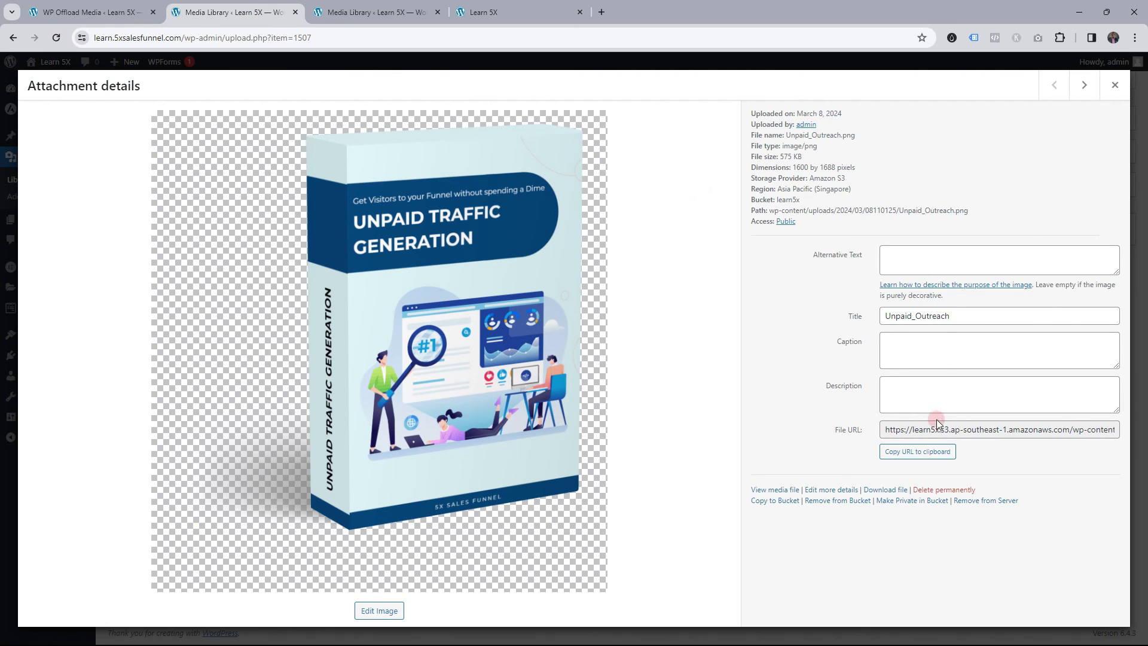
click(1114, 85)
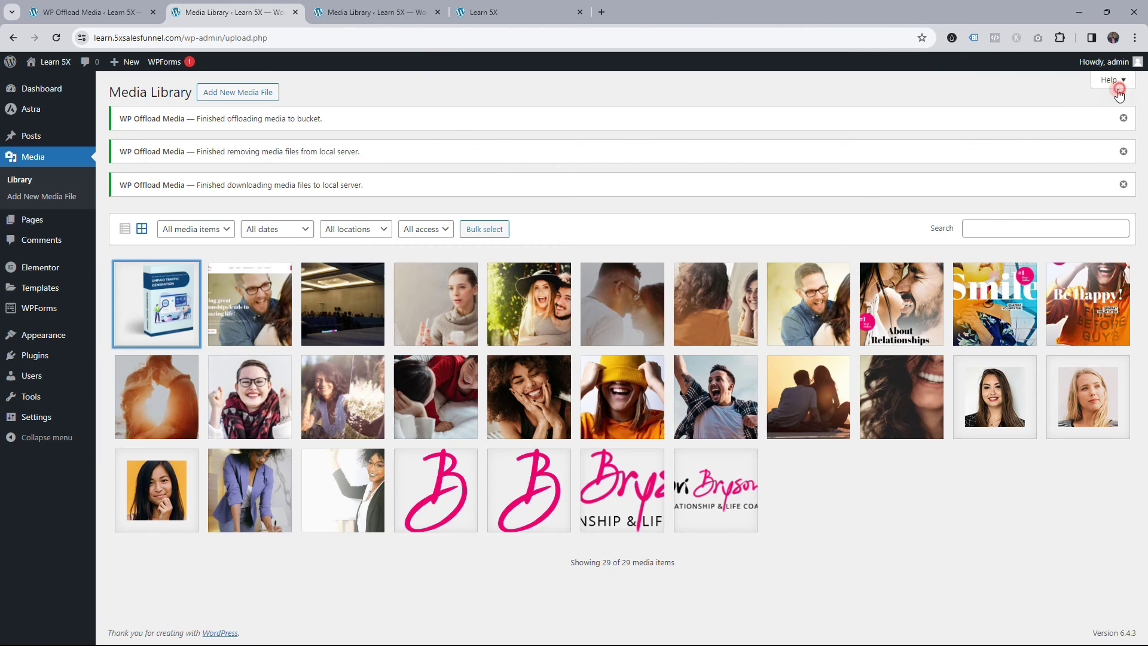
- Return to the WP Offload Media tools and run the removal of all files from the bucket
click(108, 9)
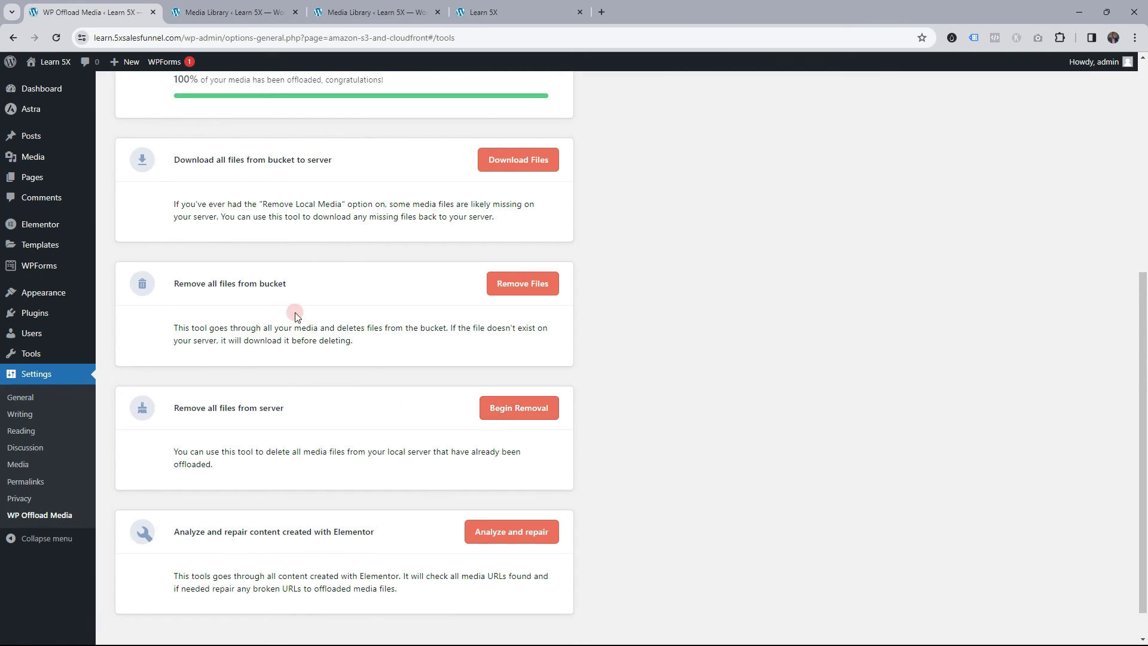
click(505, 286)
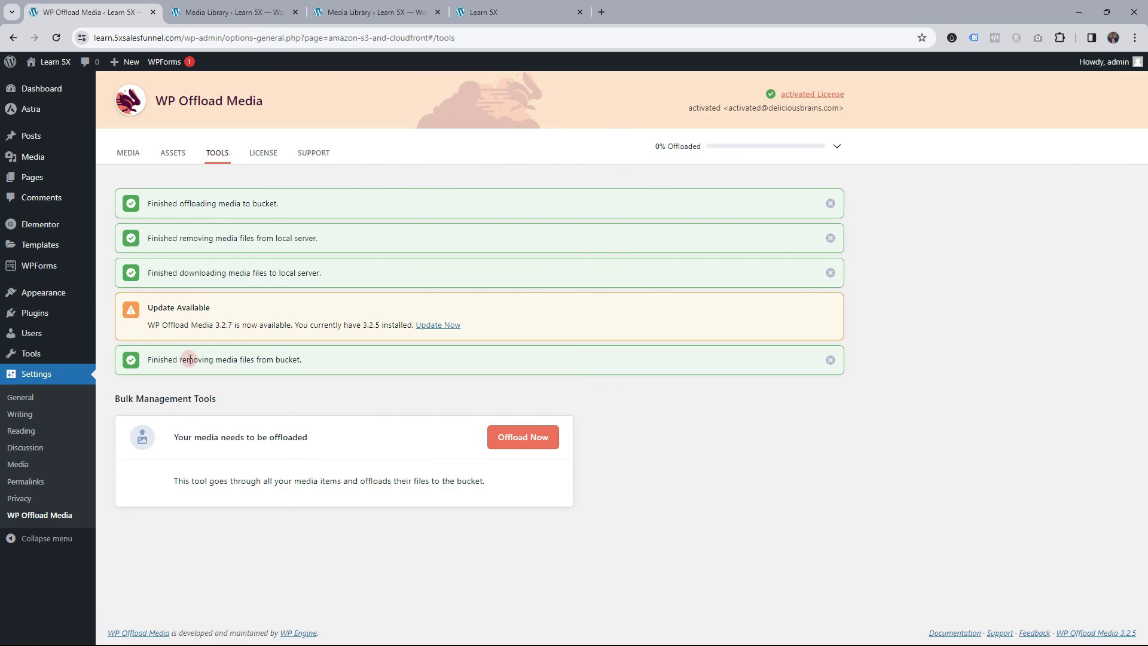
- Reload the Media Library and check the Unpaid_Outreach image's attachment details and file URL
click(234, 12)
click(56, 38)
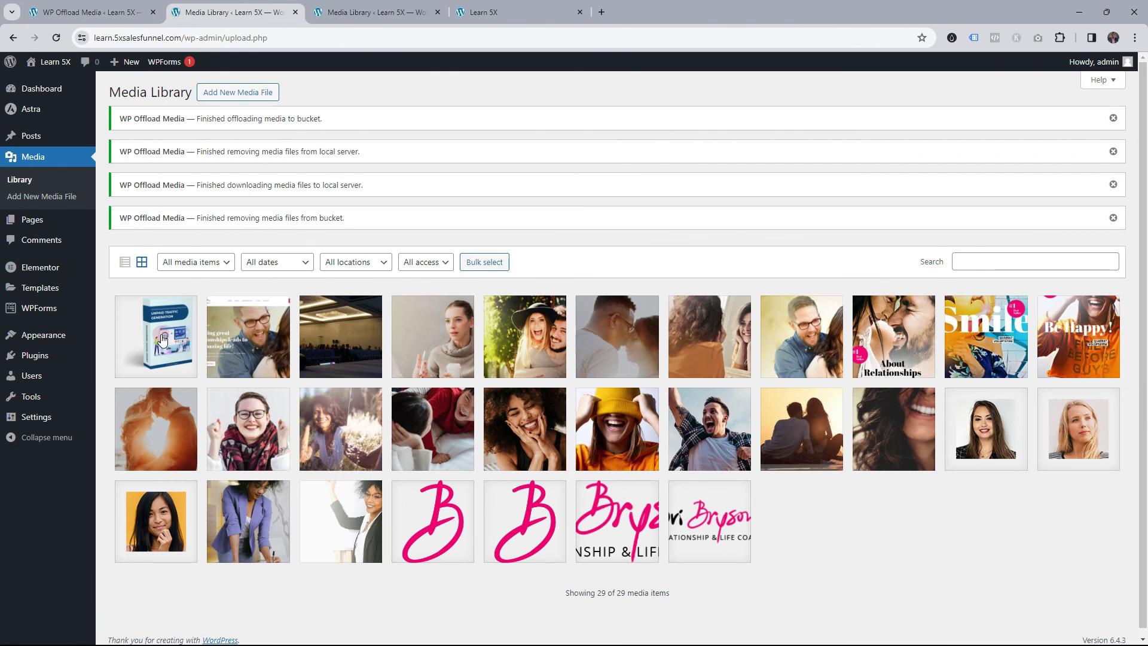
click(172, 349)
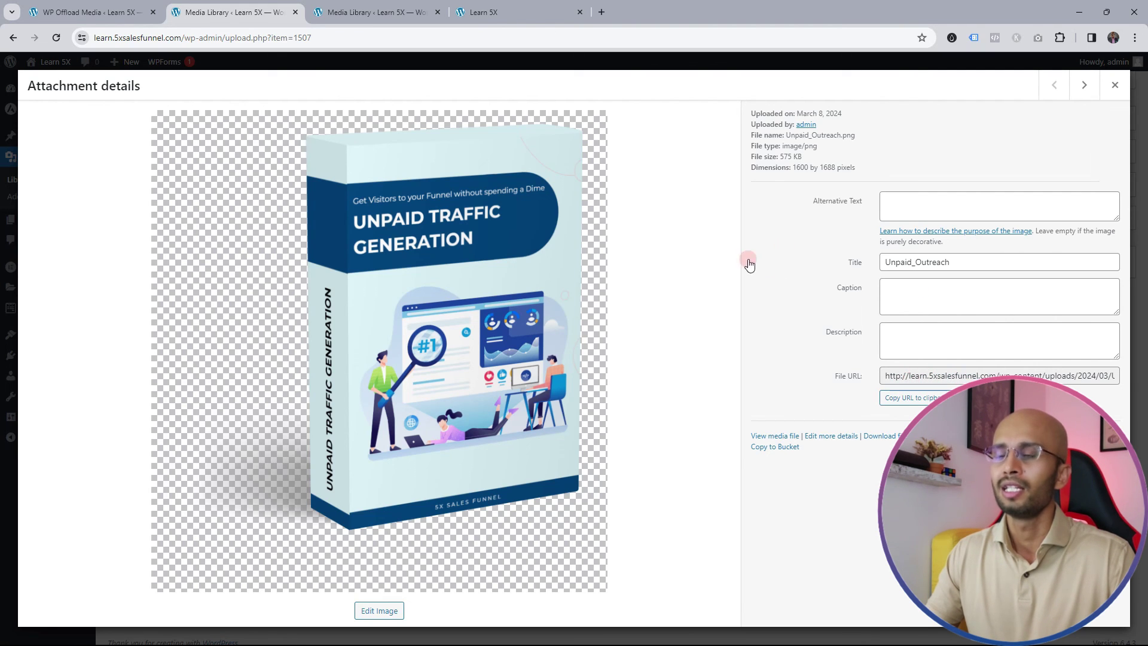
- Switch to the Amazon S3 console and view the objects at the root of the learn5x bucket
key(alt+Tab)
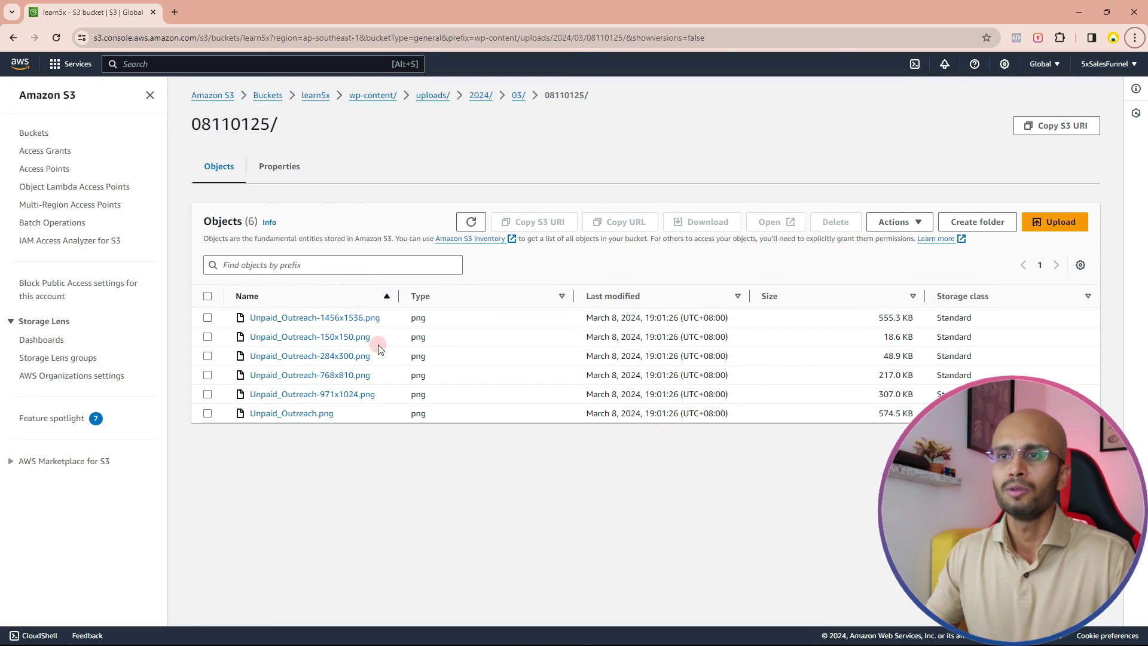
click(316, 96)
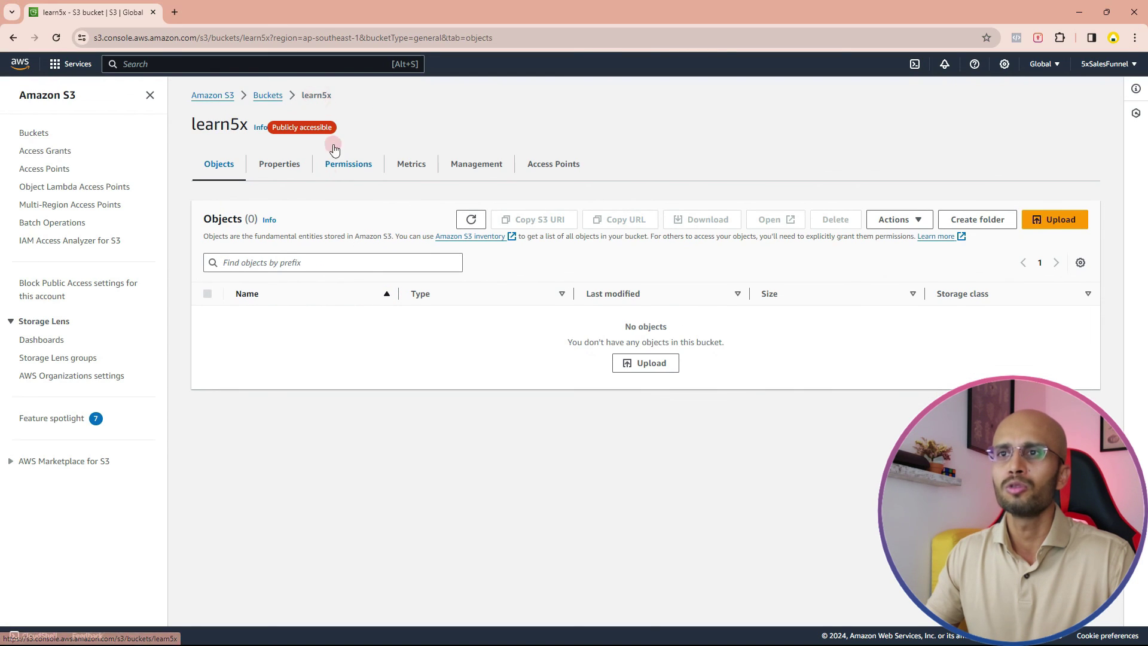